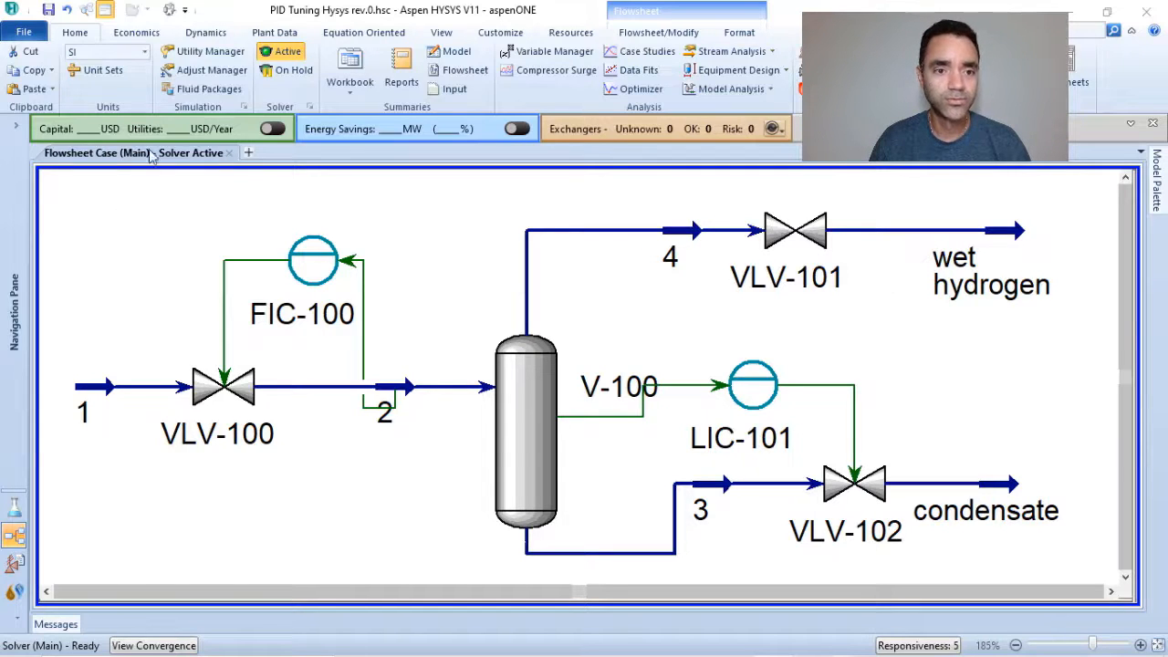
# Switch the simulation from steady state to dynamics mode and accept the change.
pyautogui.click(205, 35)
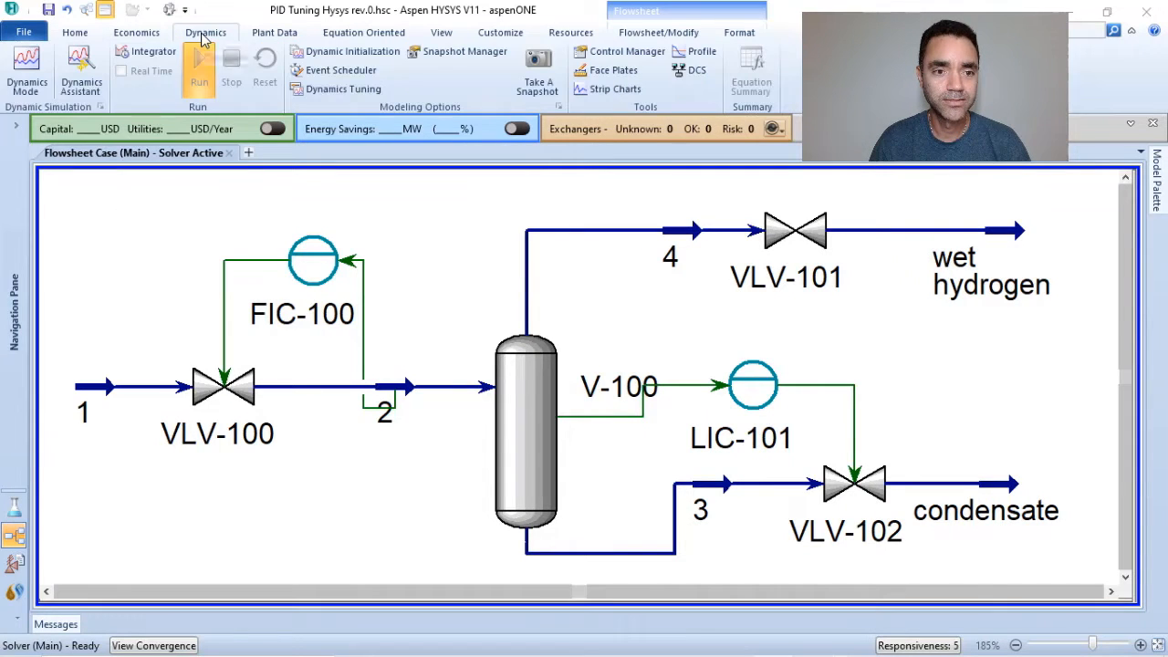
pyautogui.click(27, 72)
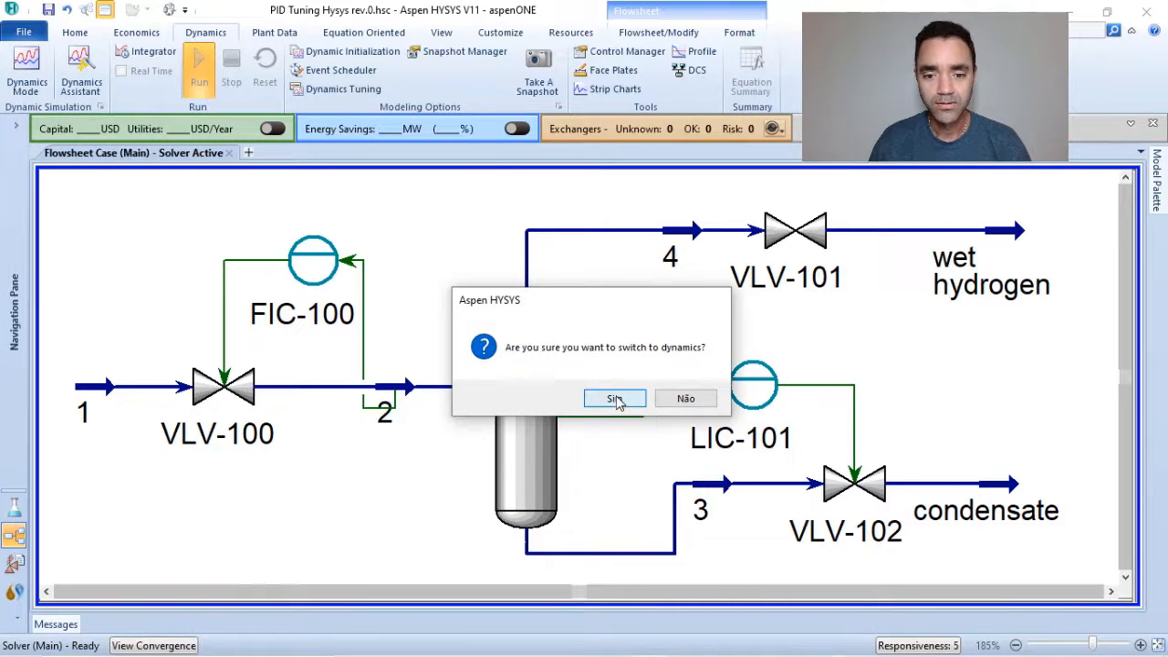
pyautogui.click(615, 400)
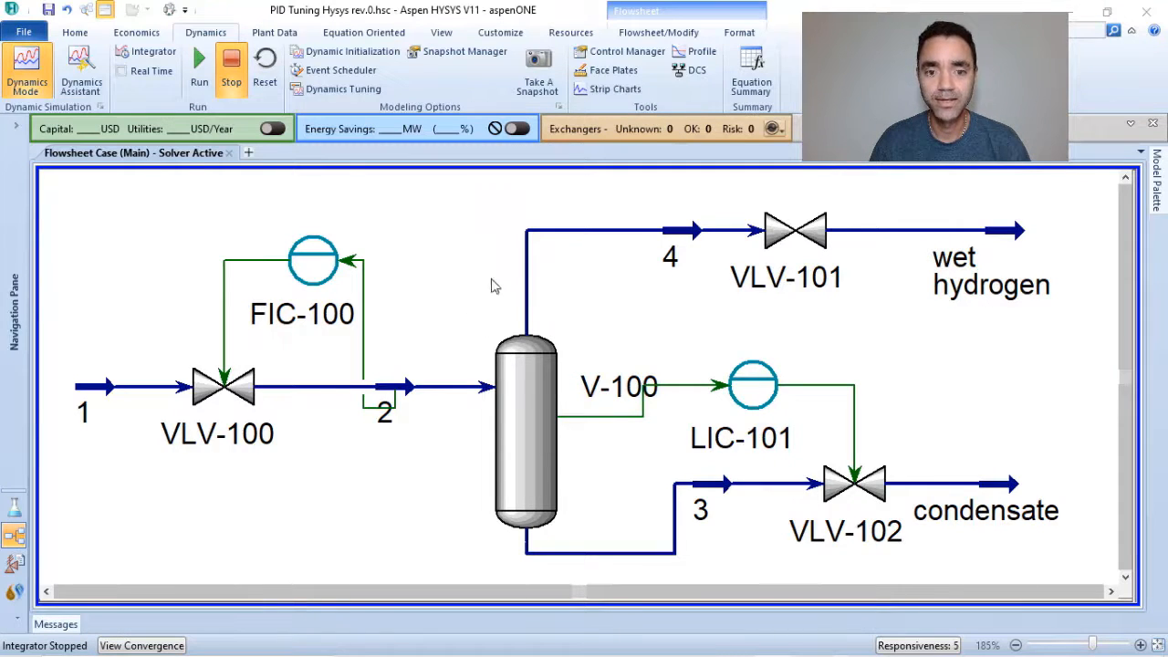
# Open the properties of flow controller FIC-100 and position its window so the controller and VLV-100 stay visible on the flowsheet.
pyautogui.doubleClick(315, 244)
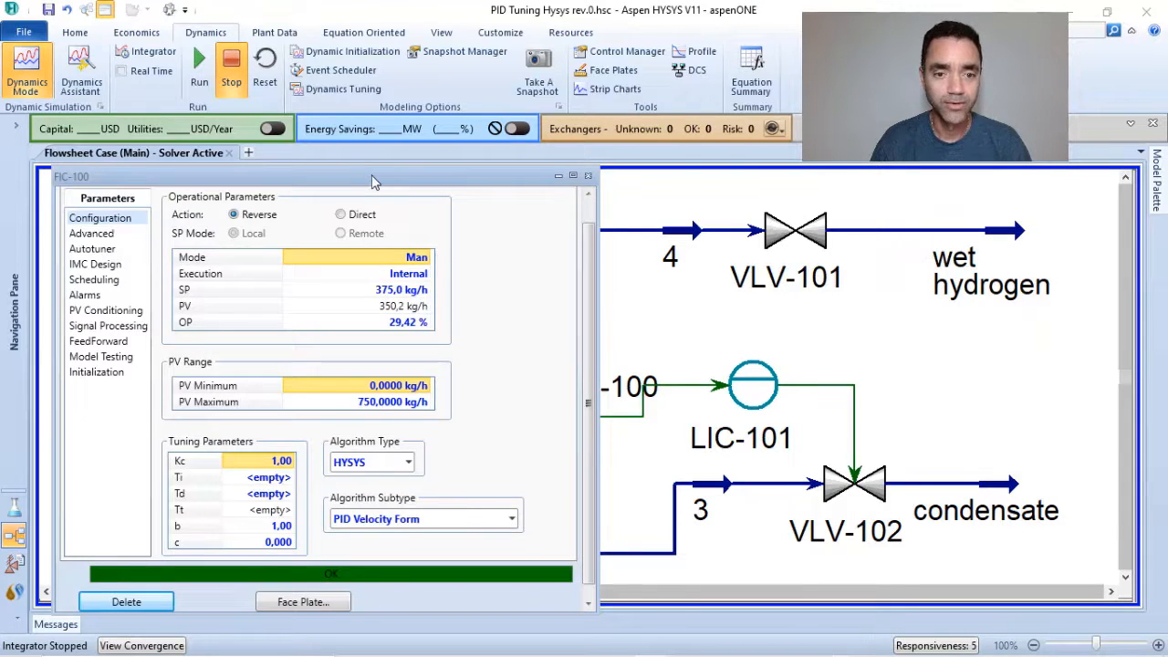
pyautogui.moveTo(372, 180); pyautogui.dragTo(764, 138)
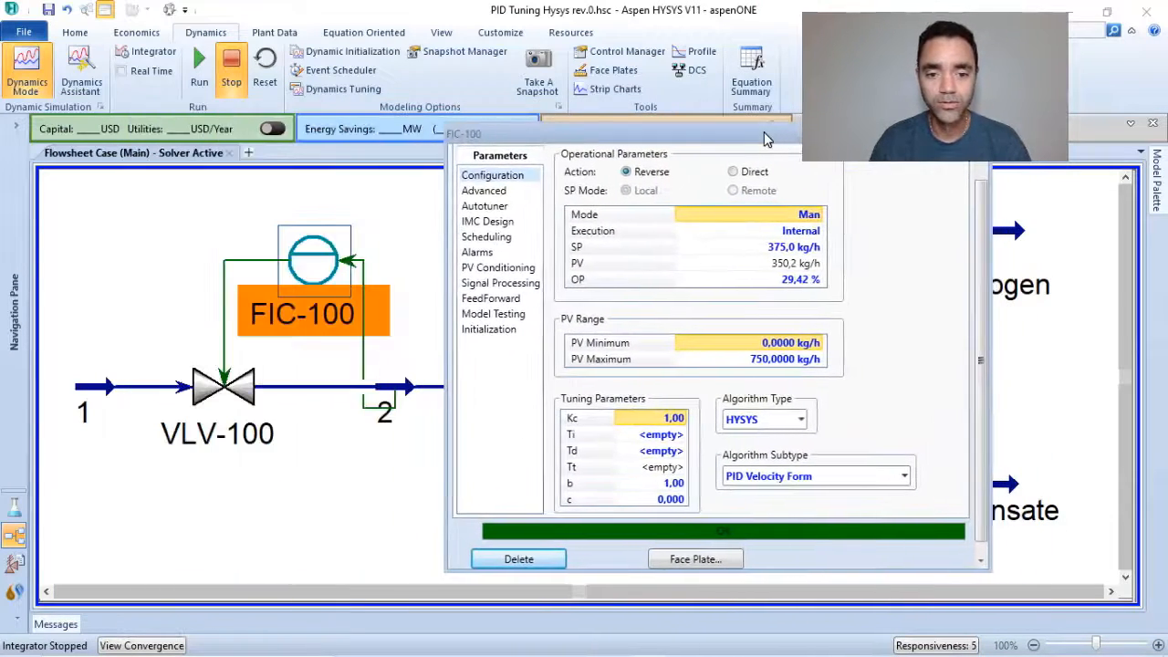
pyautogui.click(634, 251)
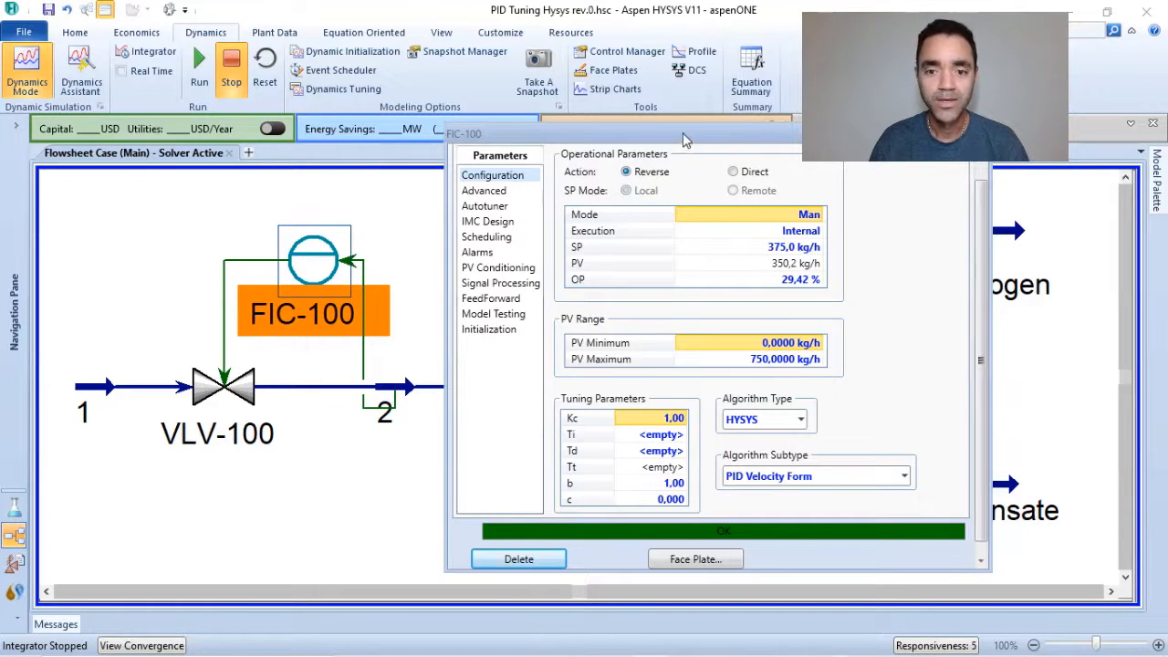
pyautogui.moveTo(681, 140); pyautogui.dragTo(943, 163)
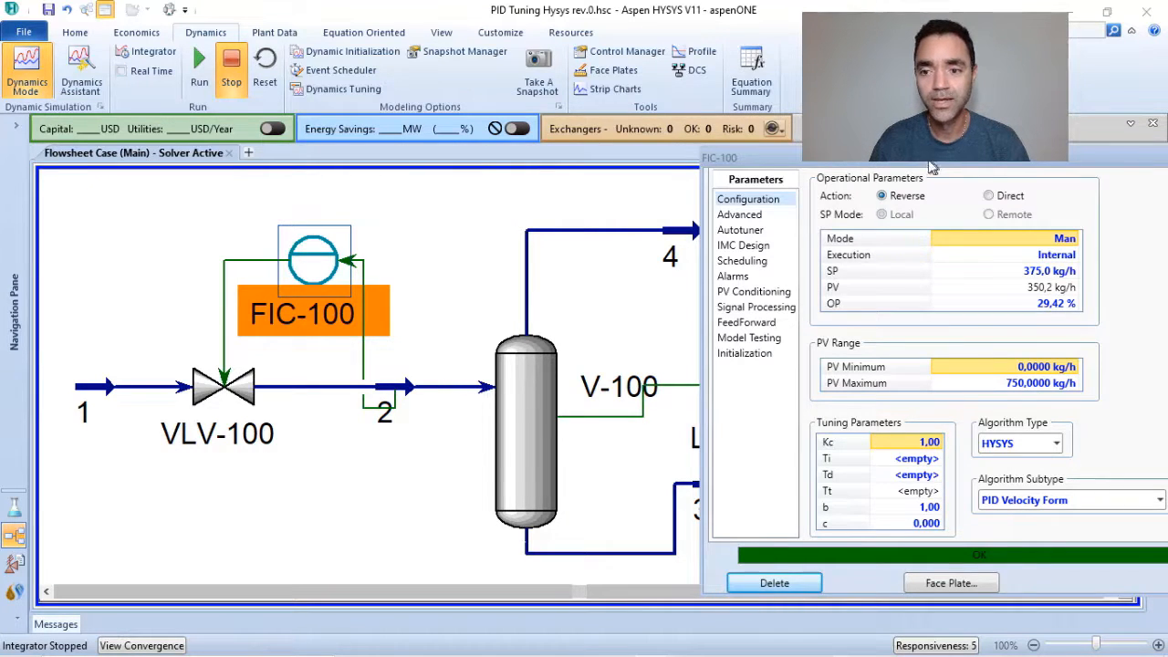
pyautogui.moveTo(931, 167); pyautogui.dragTo(264, 159)
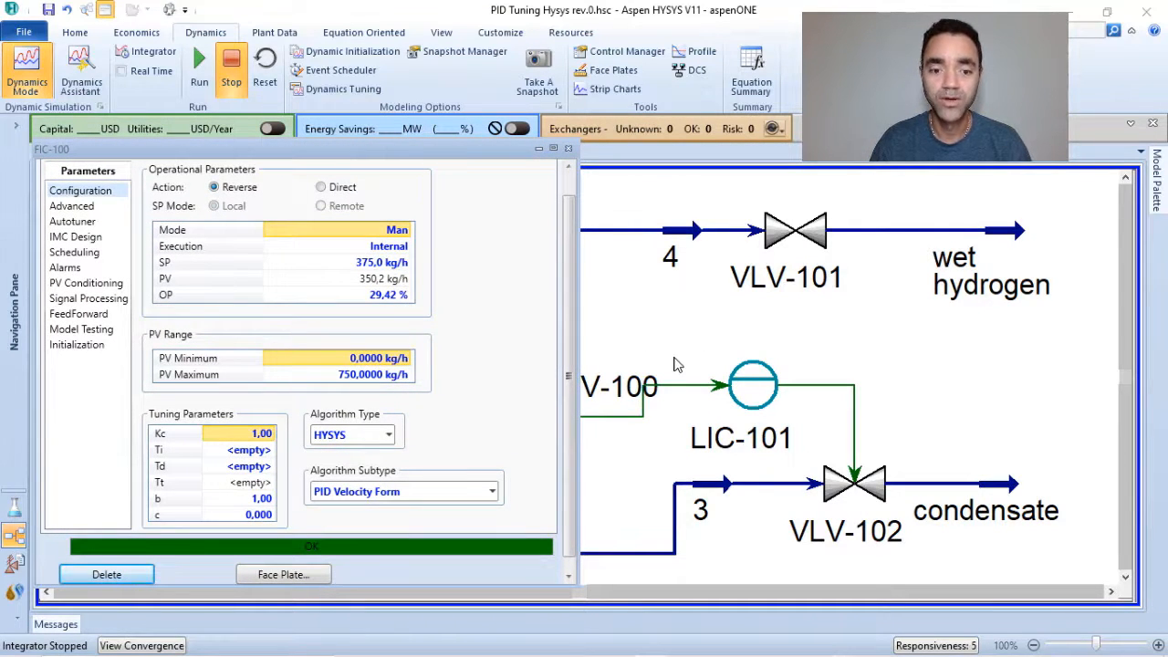
pyautogui.moveTo(361, 150); pyautogui.dragTo(731, 84)
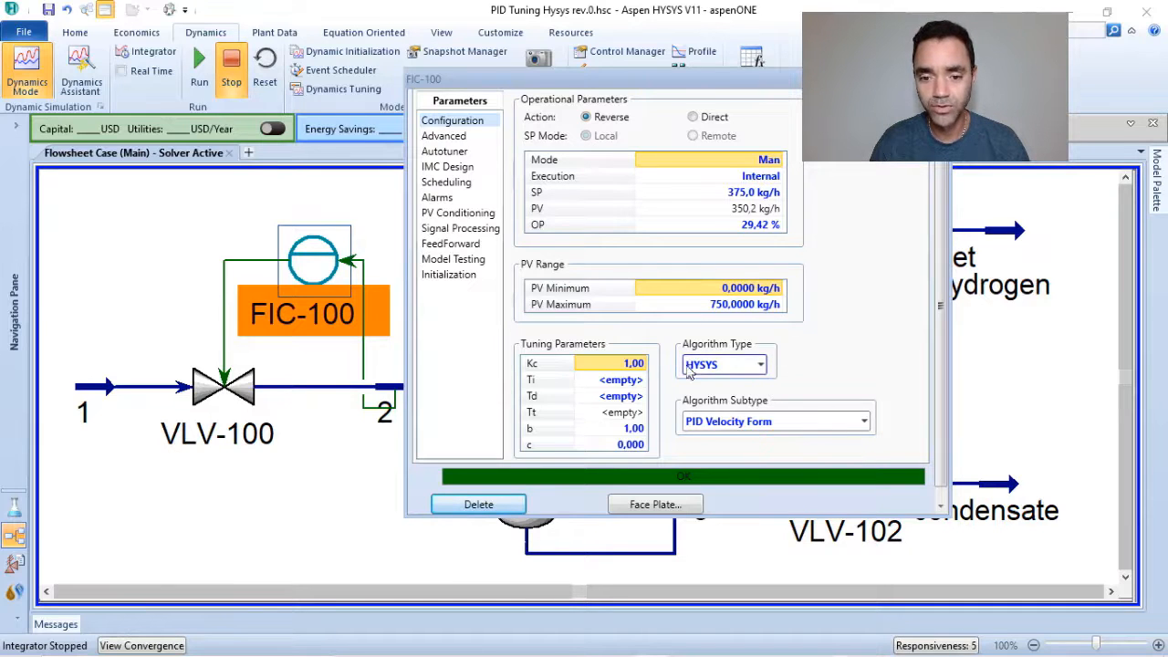
# Try the Honeywell and Foxboro algorithm types on FIC-100, and settle on Yokogawa.
pyautogui.click(762, 365)
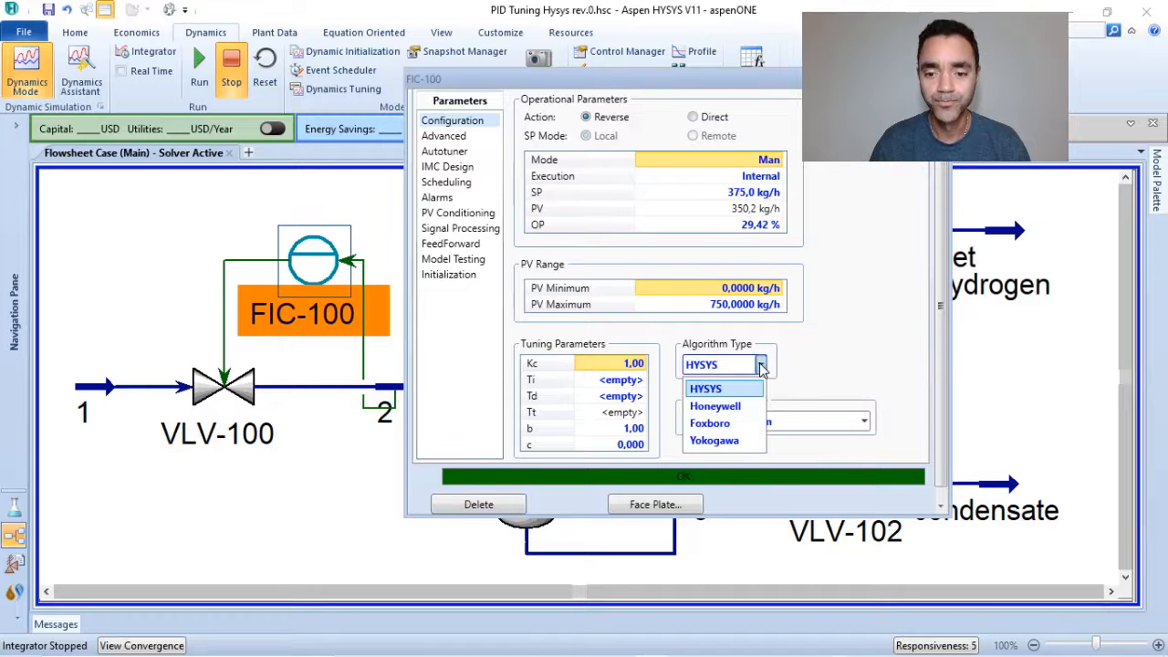
pyautogui.click(732, 414)
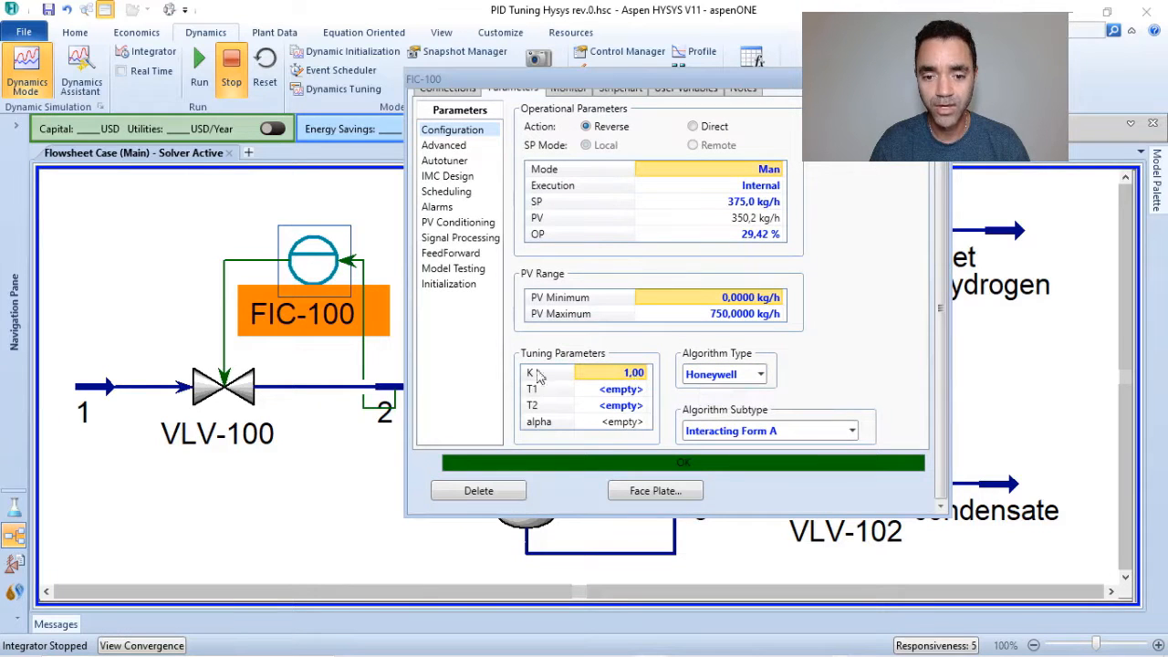
pyautogui.click(762, 374)
pyautogui.click(730, 435)
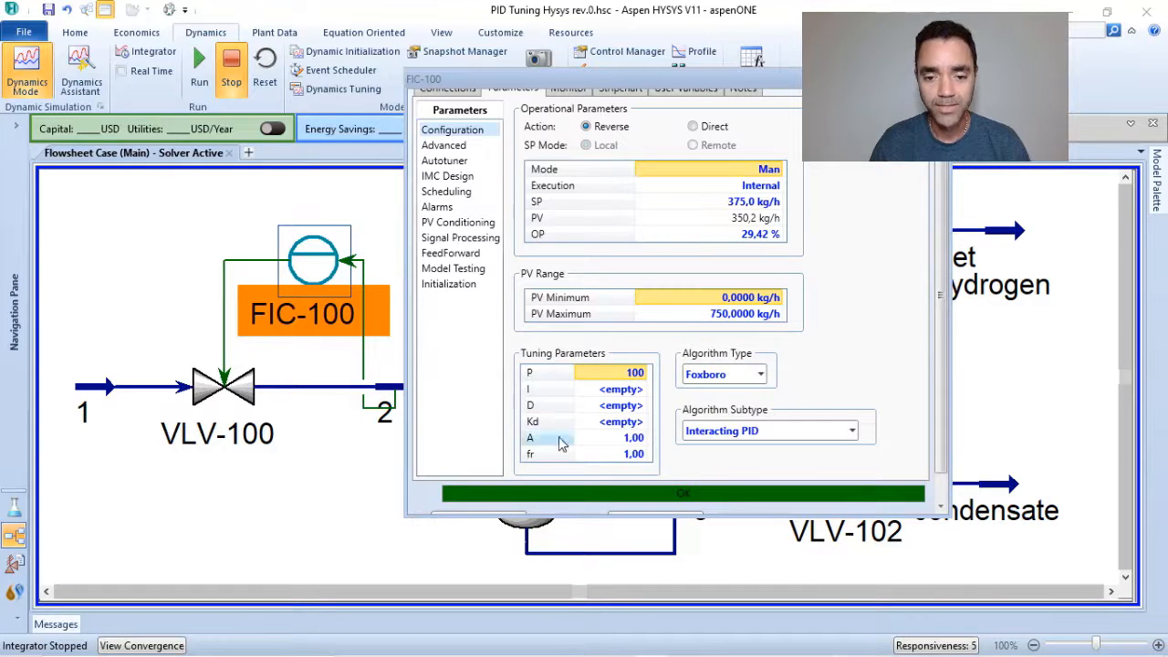
pyautogui.click(760, 374)
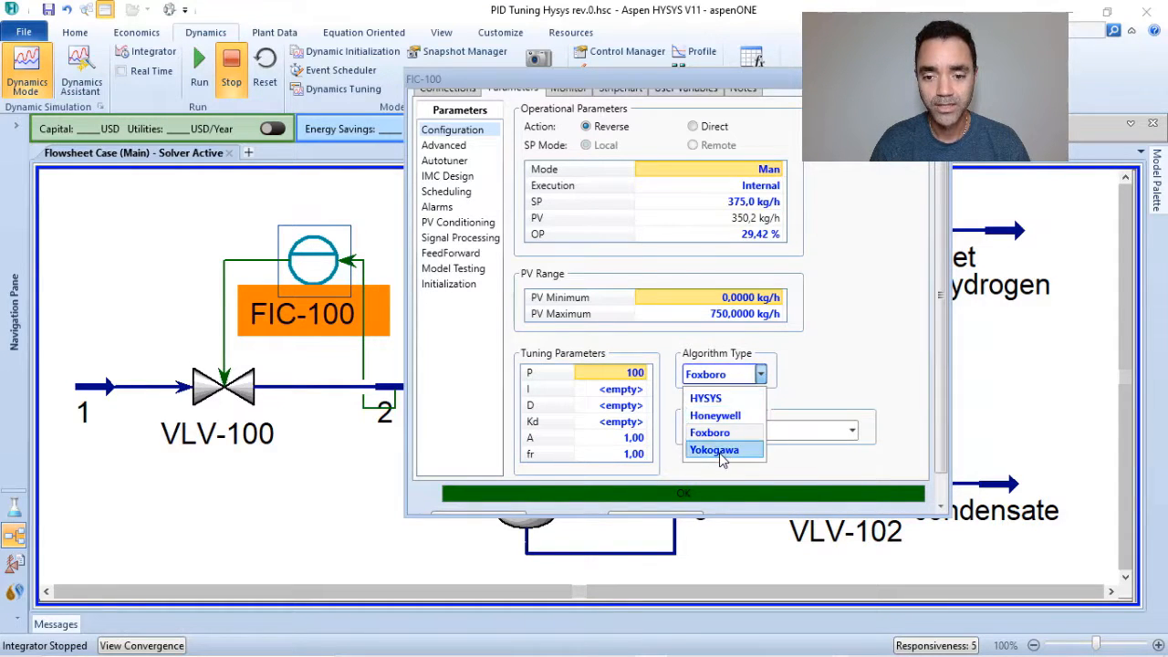
pyautogui.click(719, 450)
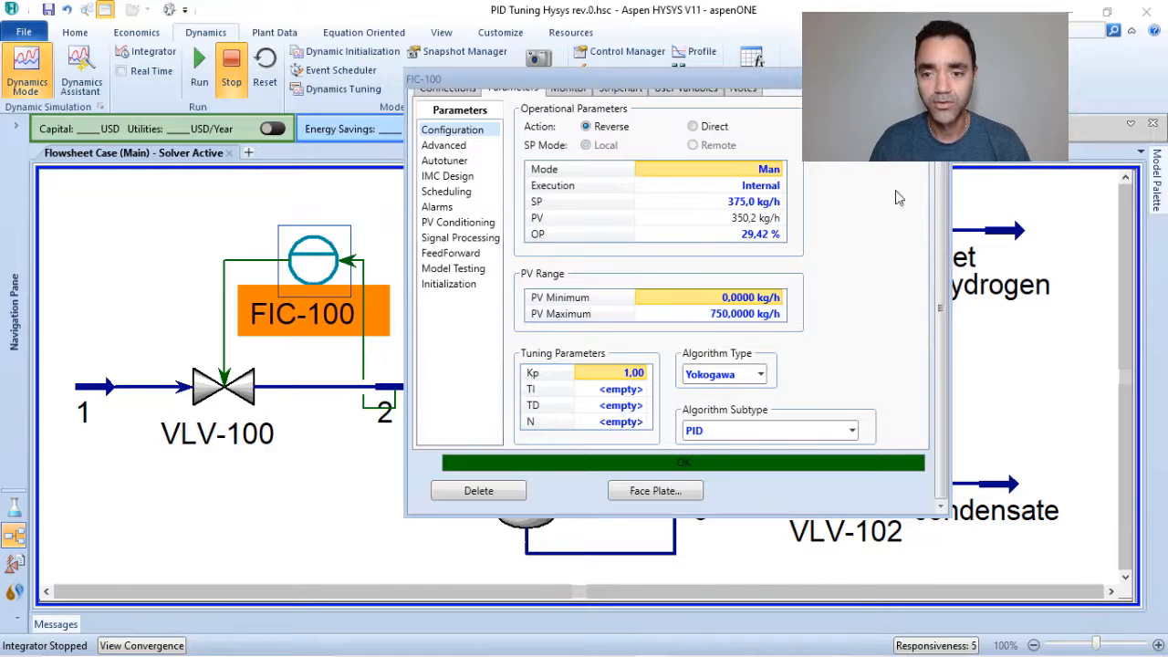
# Open the face plate of FIC-100 and place it on the flowsheet above stream 1.
pyautogui.scroll(1, 940, 274)
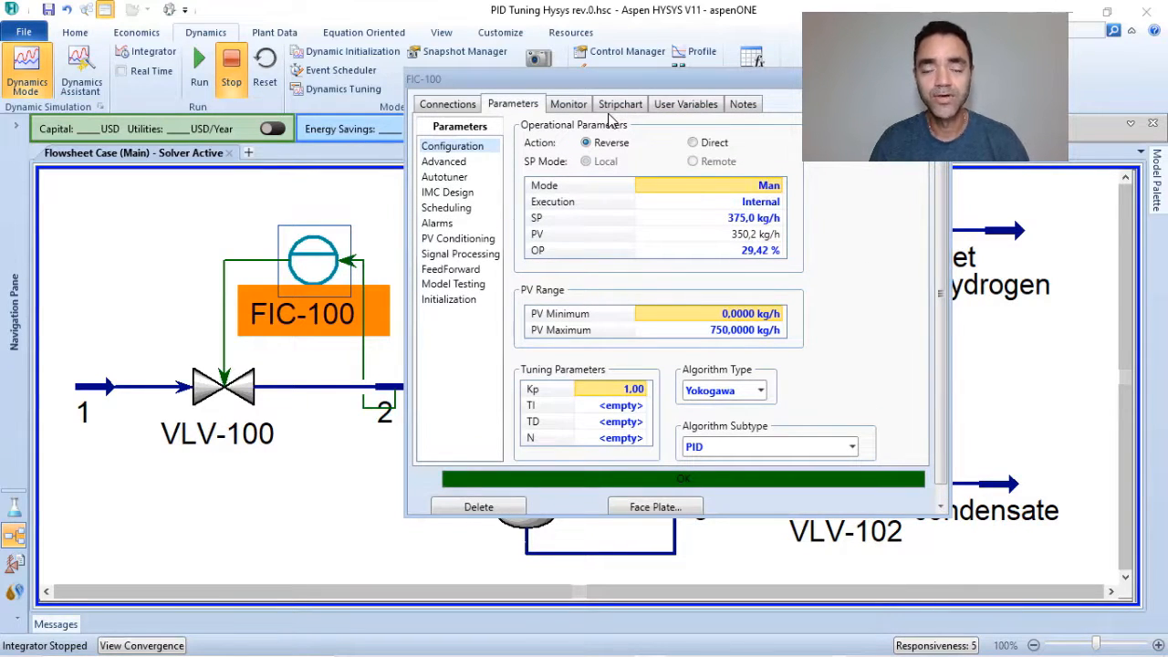
pyautogui.scroll(-1, 945, 256)
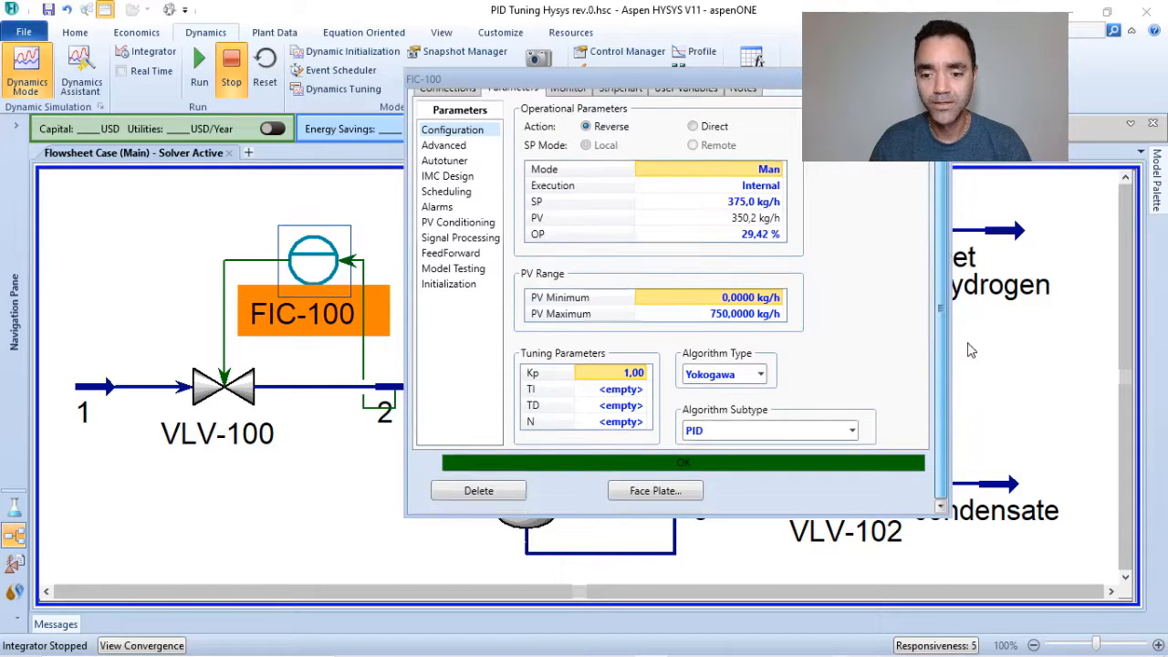
pyautogui.click(656, 493)
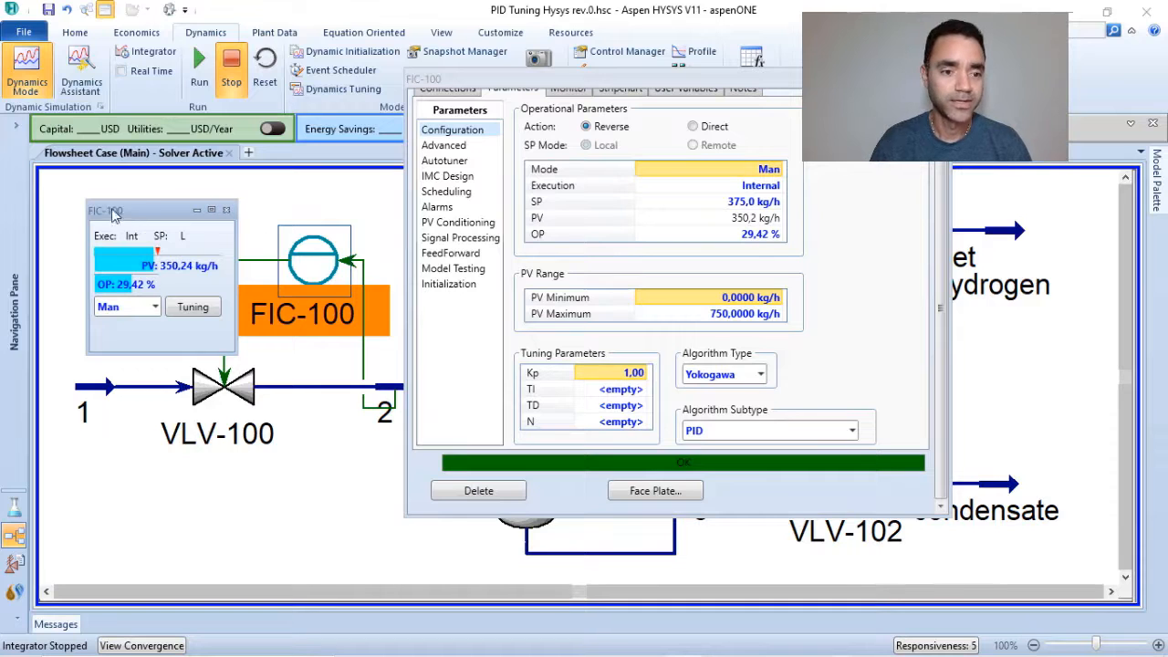
pyautogui.moveTo(146, 216); pyautogui.dragTo(102, 188)
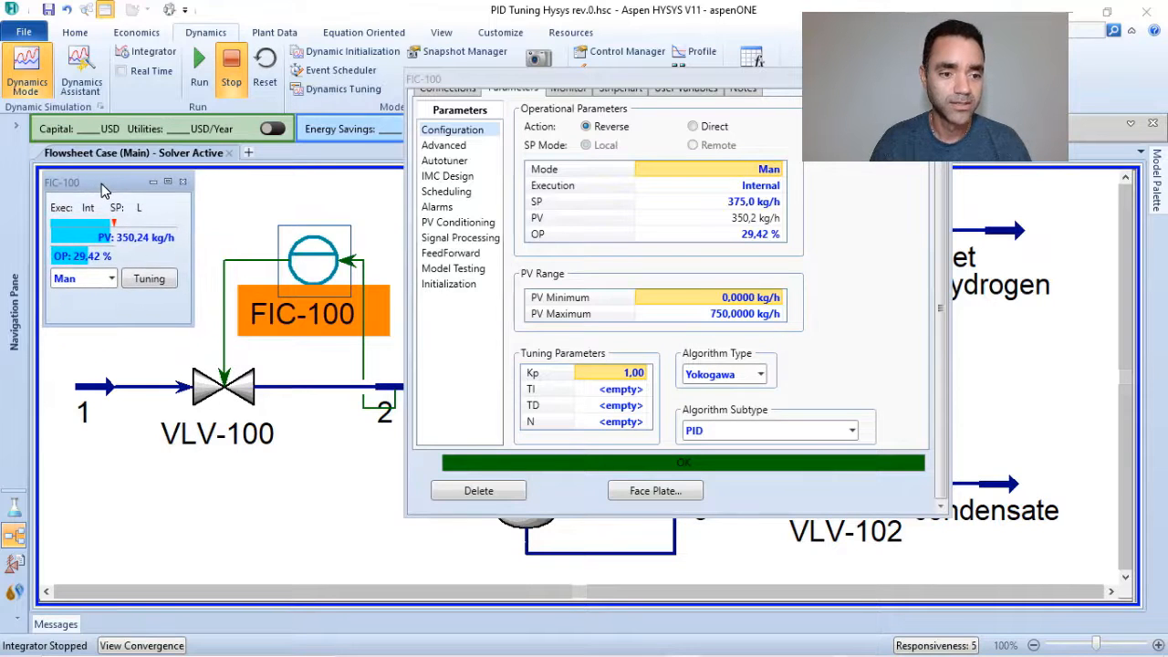
pyautogui.moveTo(119, 227)
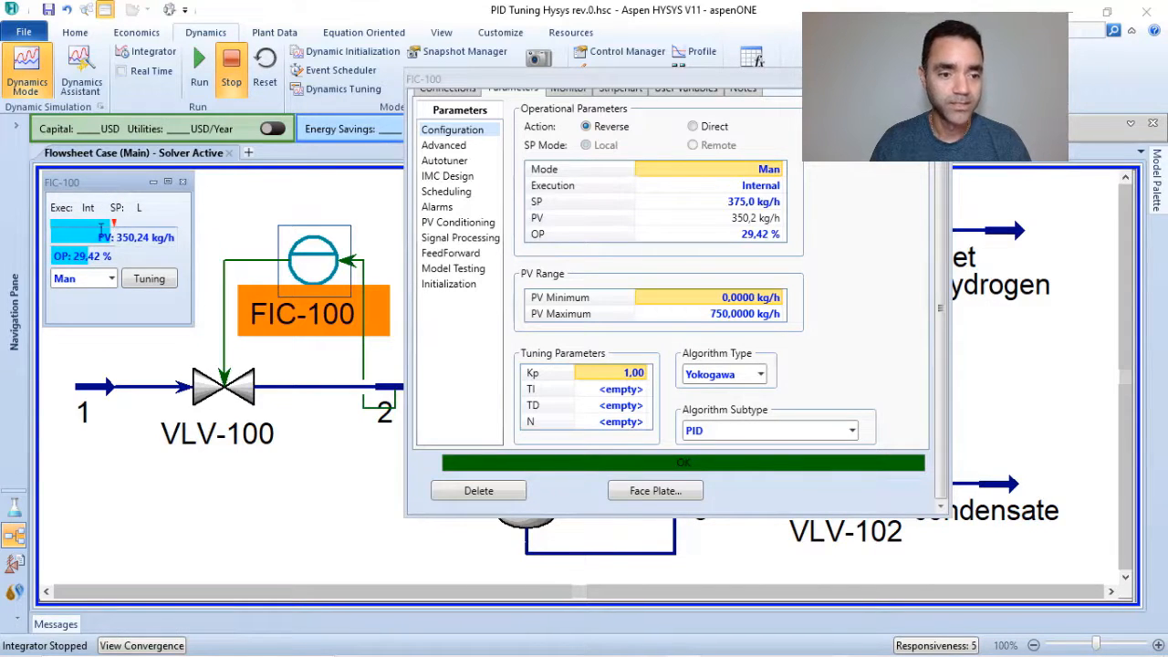
pyautogui.moveTo(86, 258)
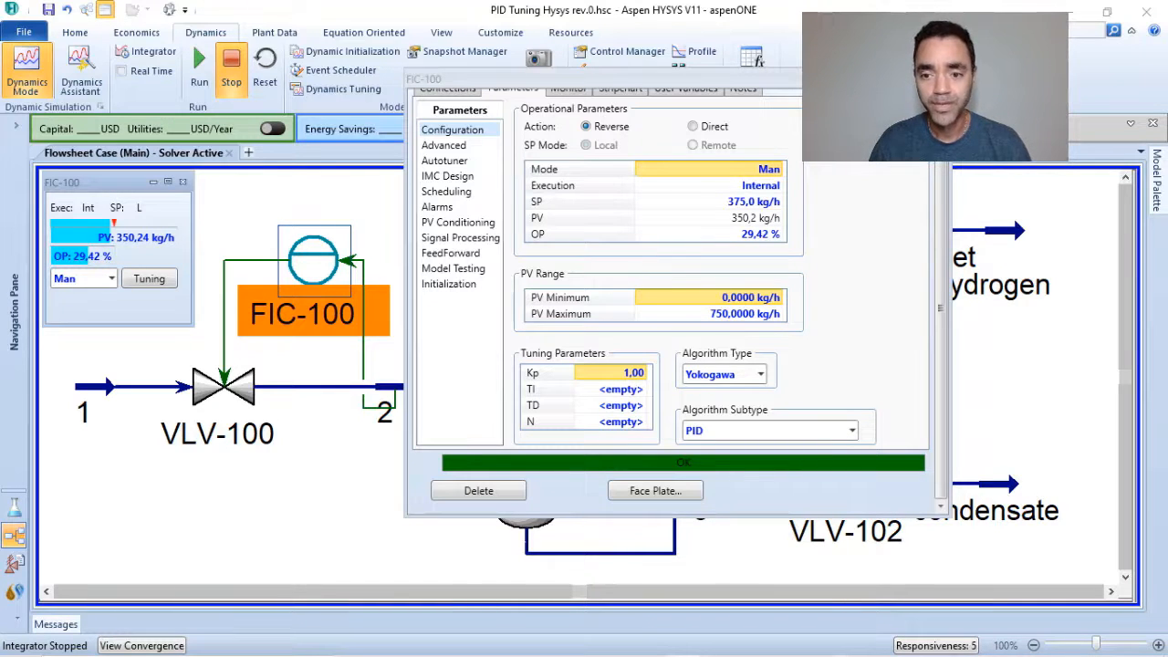
# Create a strip chart for FIC-100 with the "SP, PV, OP Only" variable set and display it.
pyautogui.moveTo(944, 178); pyautogui.dragTo(944, 161)
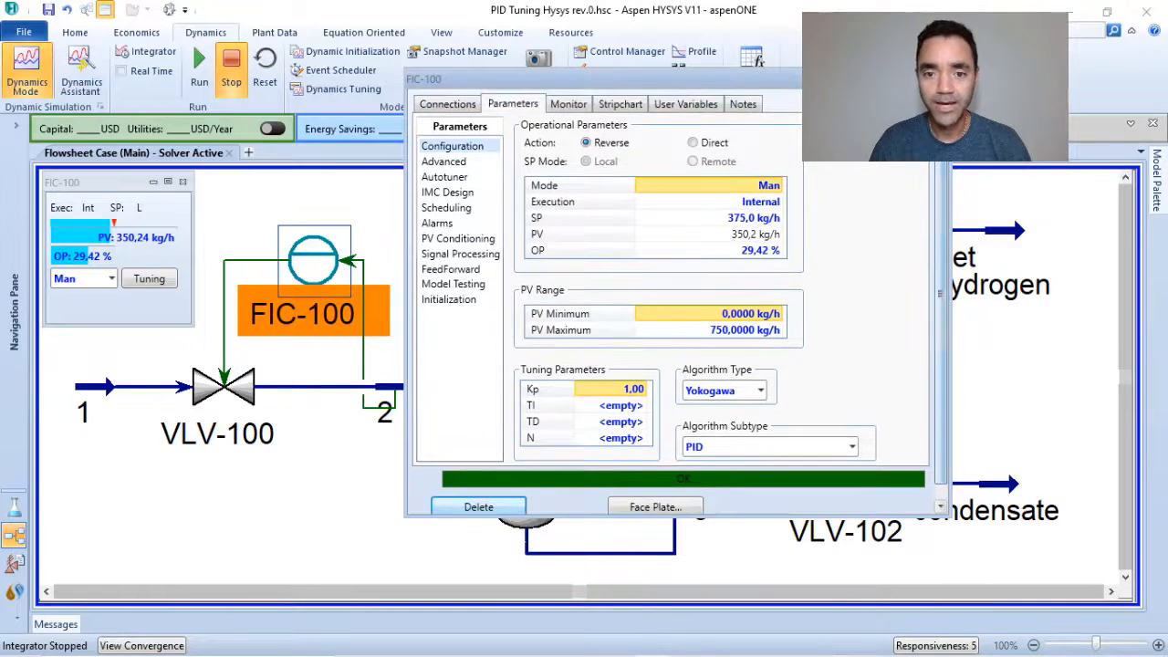
pyautogui.click(619, 106)
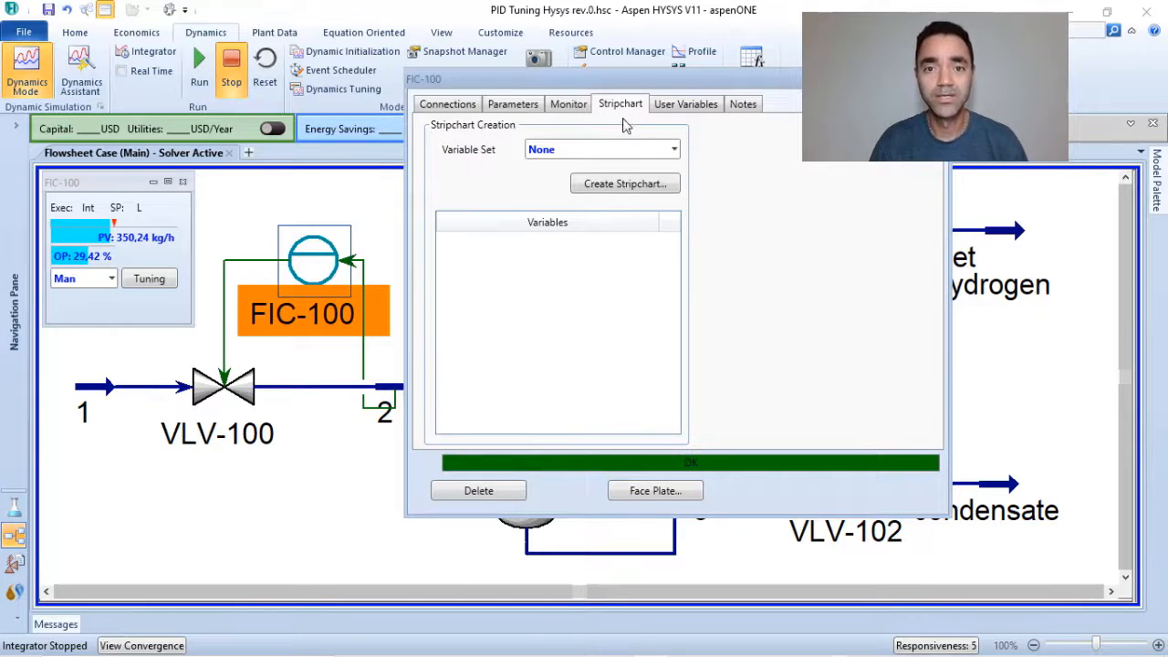
pyautogui.click(675, 152)
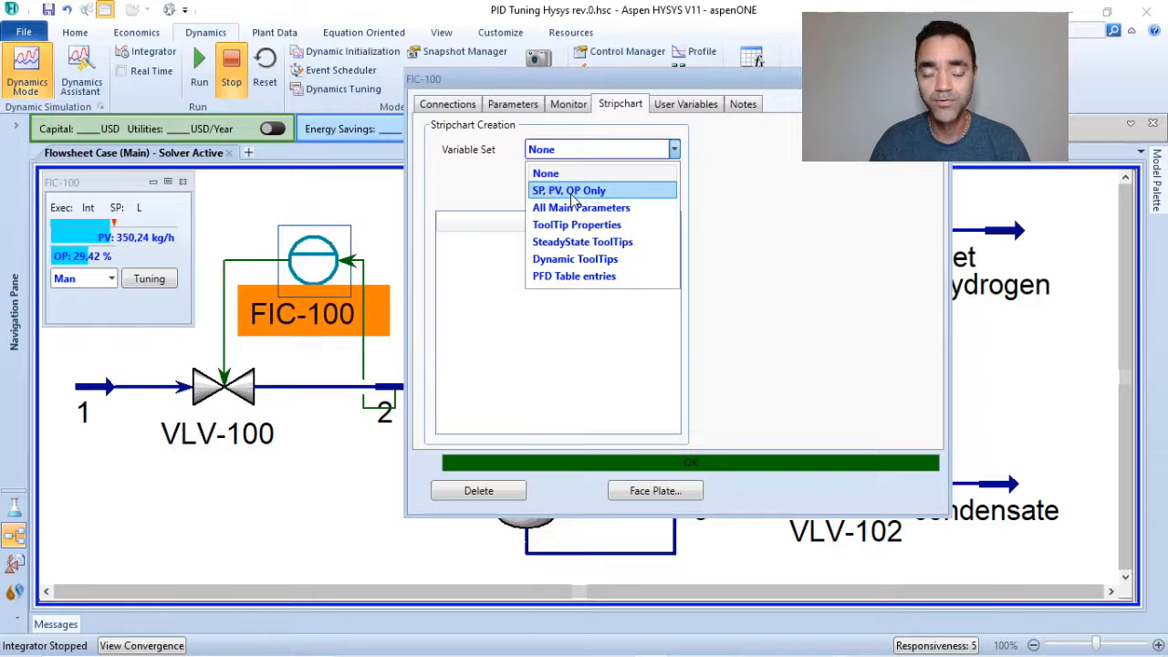
pyautogui.click(599, 192)
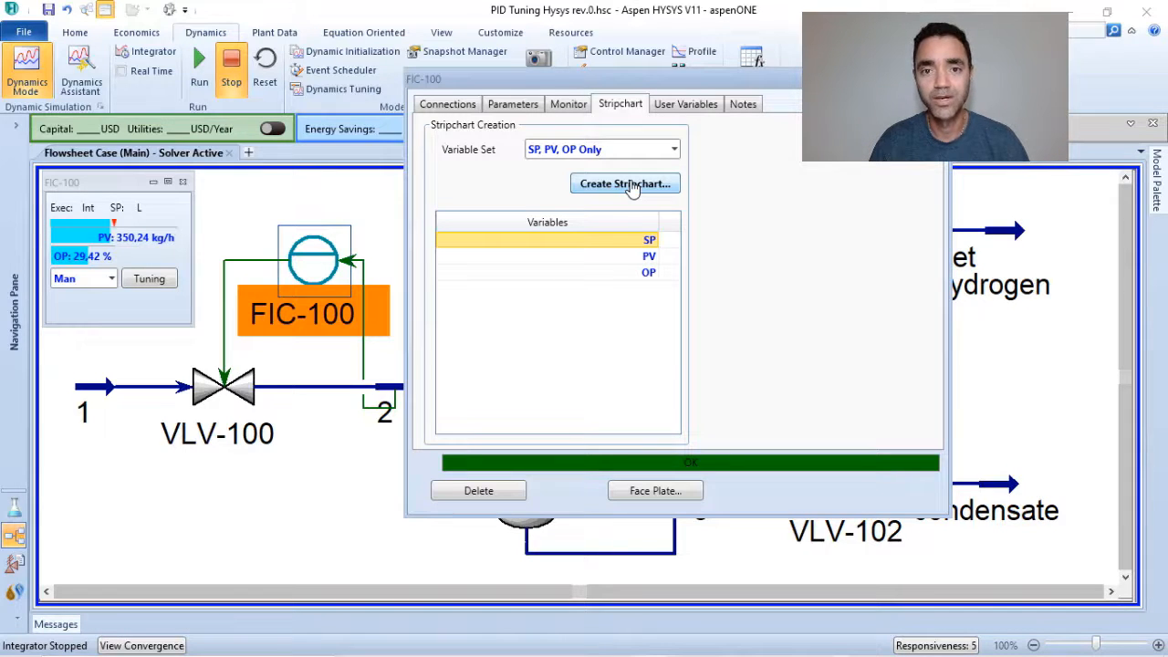
pyautogui.click(630, 185)
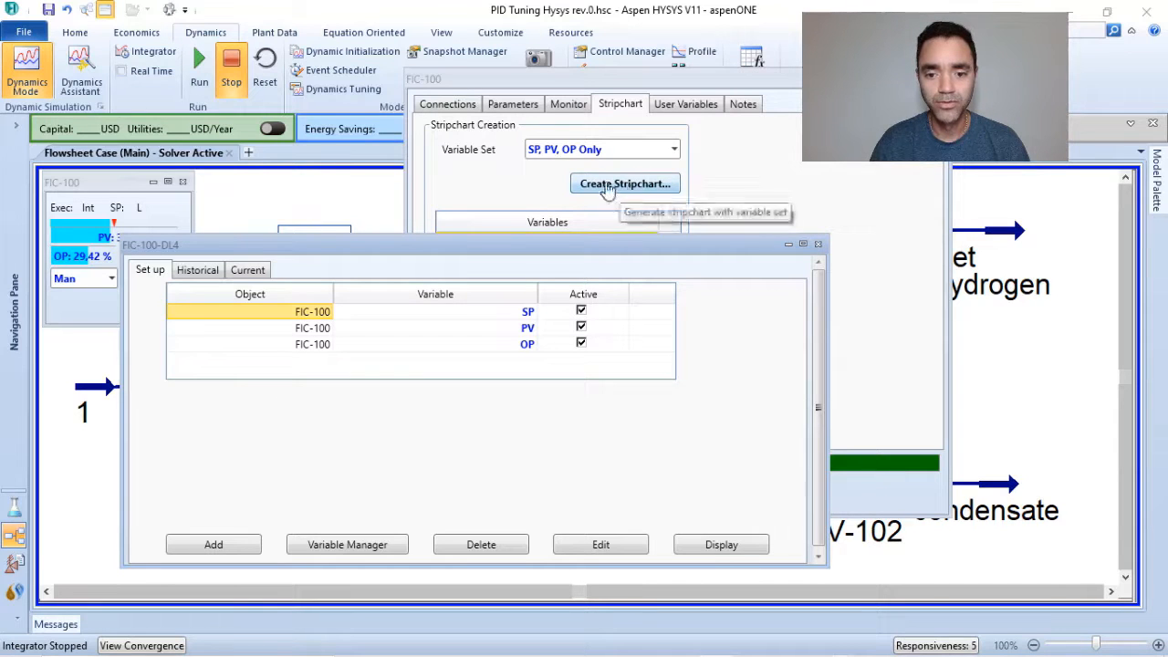
pyautogui.click(721, 545)
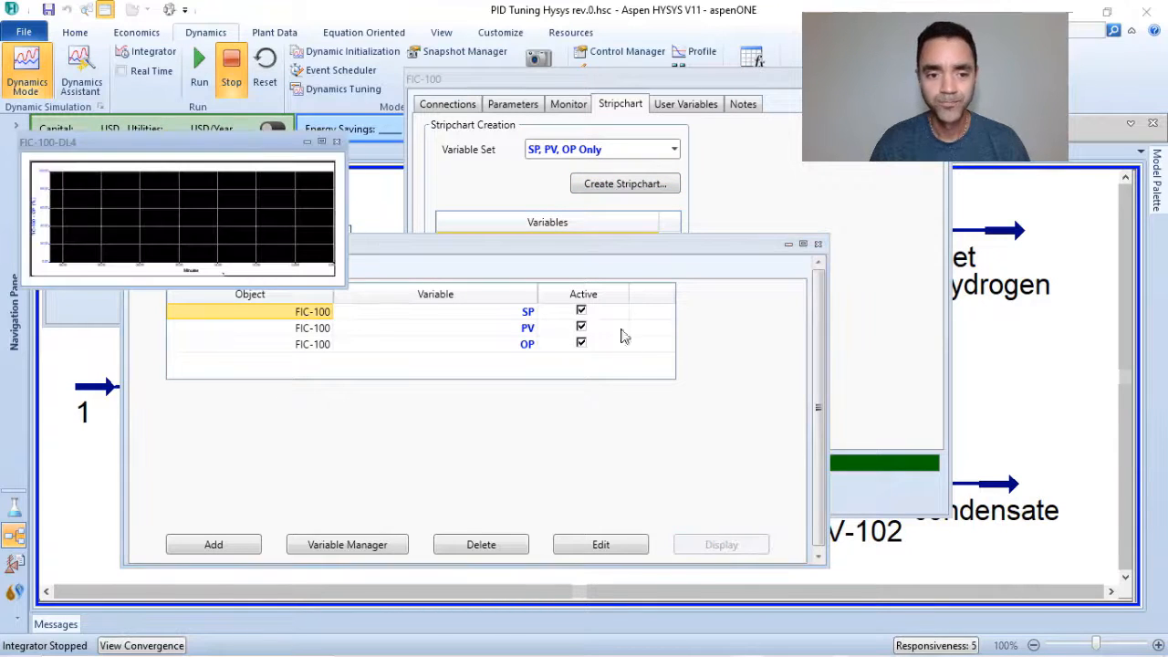
# Make the FIC-100 strip chart dockable, dock it beside the flowsheet, and close its setup window.
pyautogui.moveTo(200, 142); pyautogui.dragTo(530, 189)
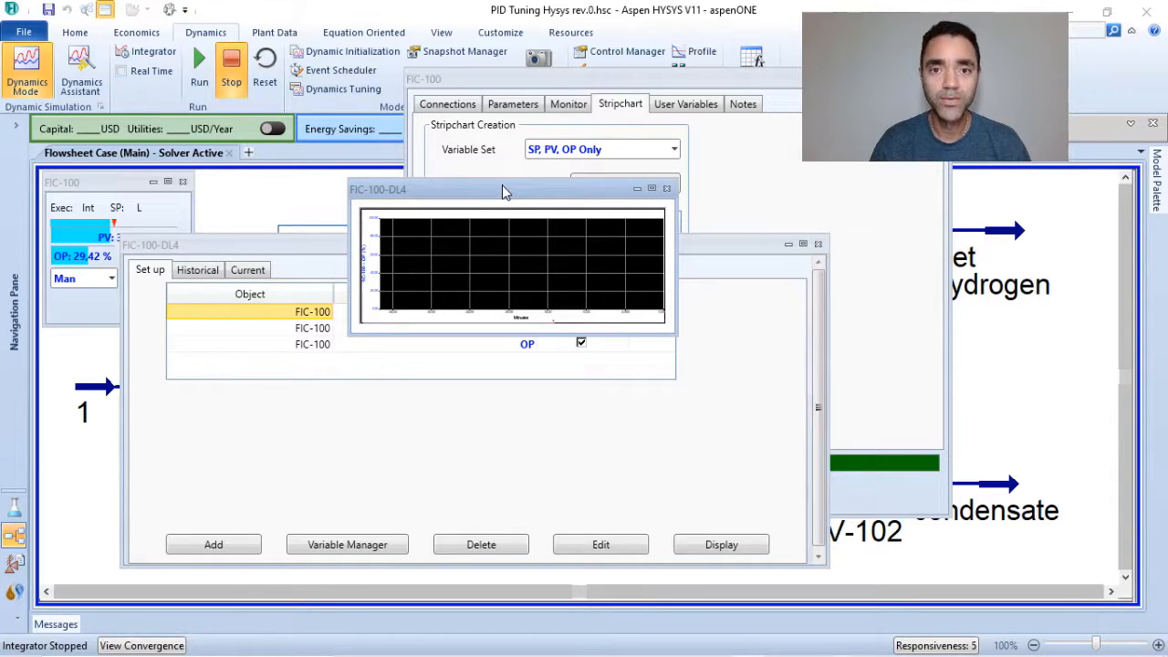
pyautogui.rightClick(502, 190)
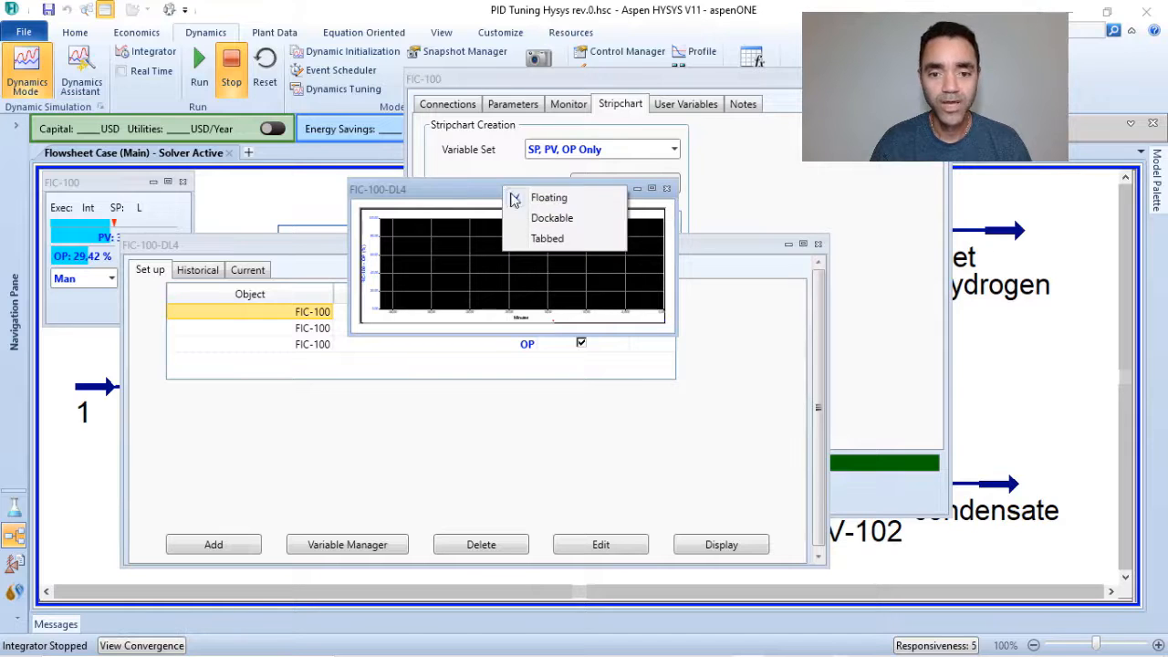
pyautogui.click(550, 220)
pyautogui.moveTo(513, 215); pyautogui.dragTo(624, 379)
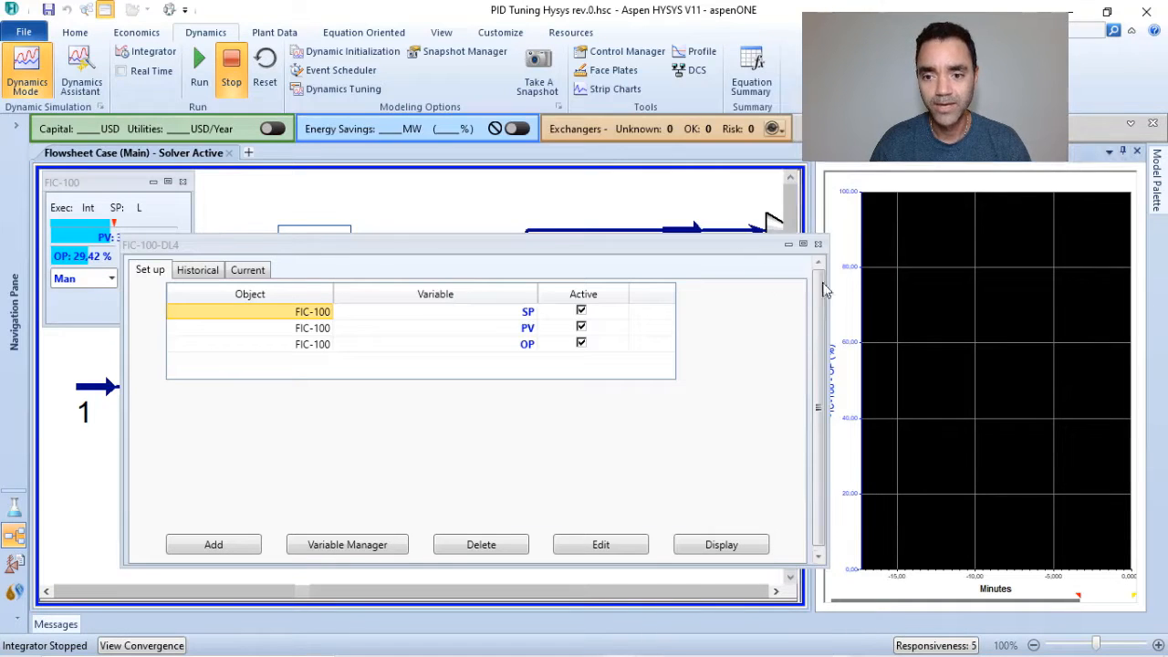
pyautogui.click(818, 243)
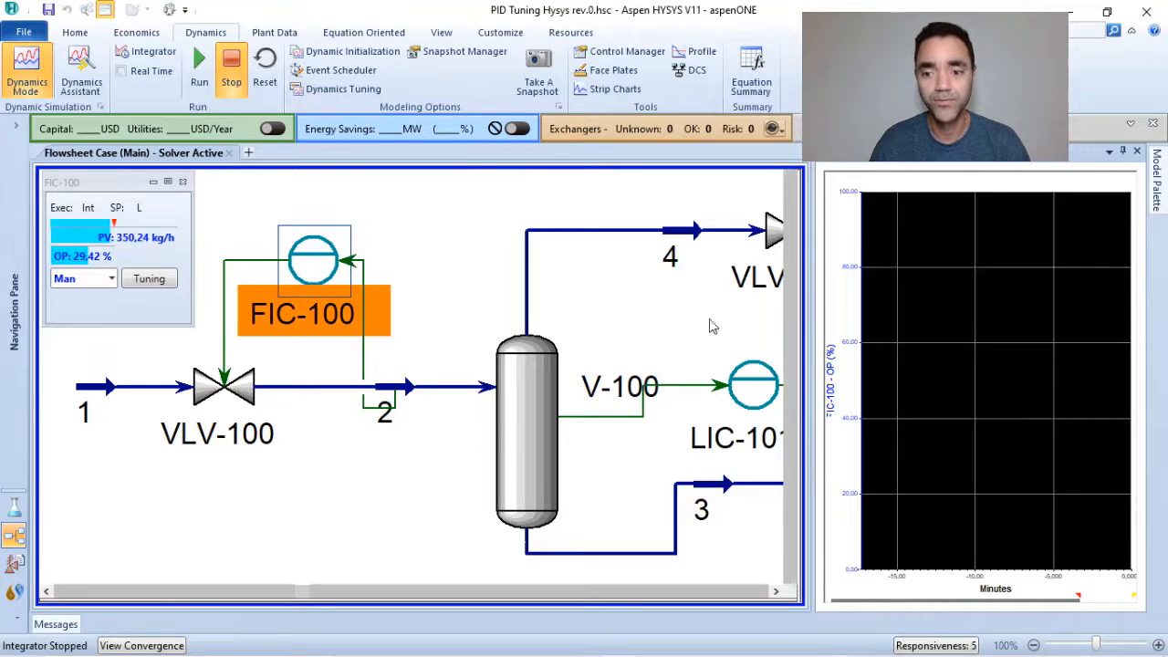
# Open level controller LIC-101 and set its algorithm type to Yokogawa.
pyautogui.doubleClick(753, 384)
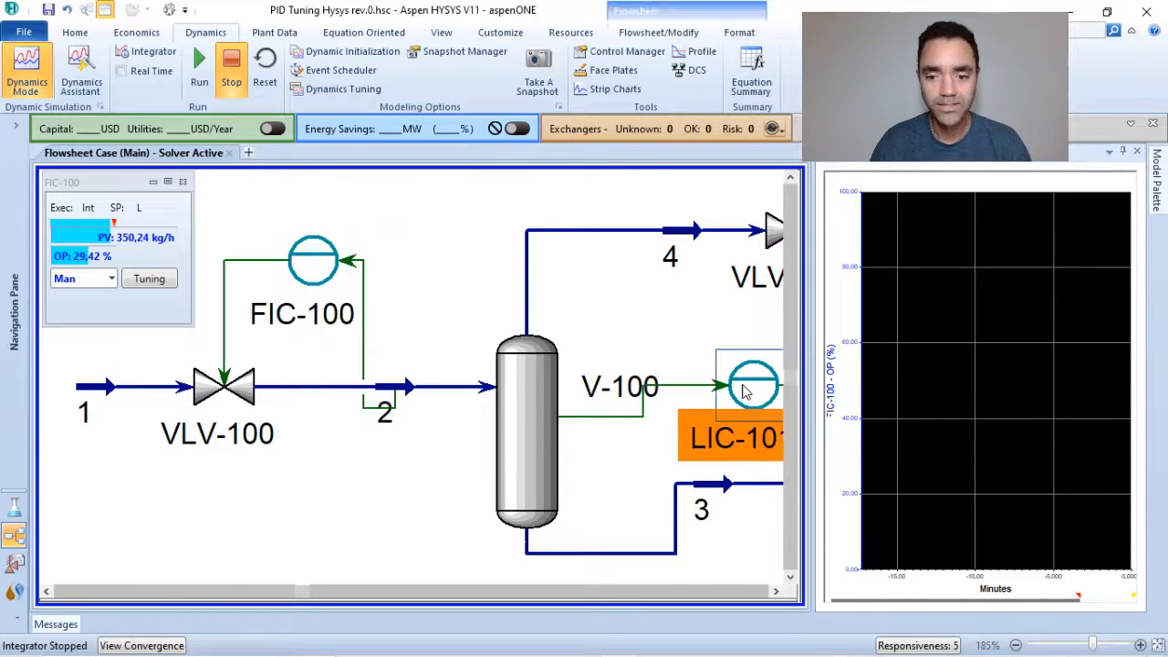
pyautogui.moveTo(390, 182); pyautogui.dragTo(463, 93)
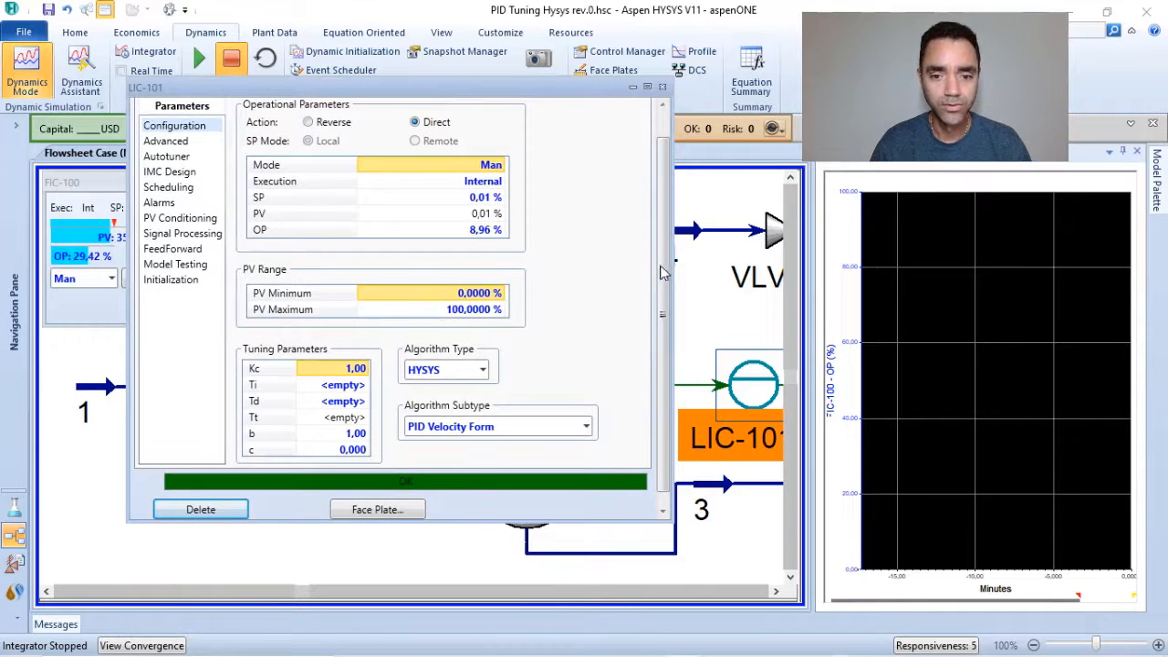
pyautogui.scroll(1, 657, 269)
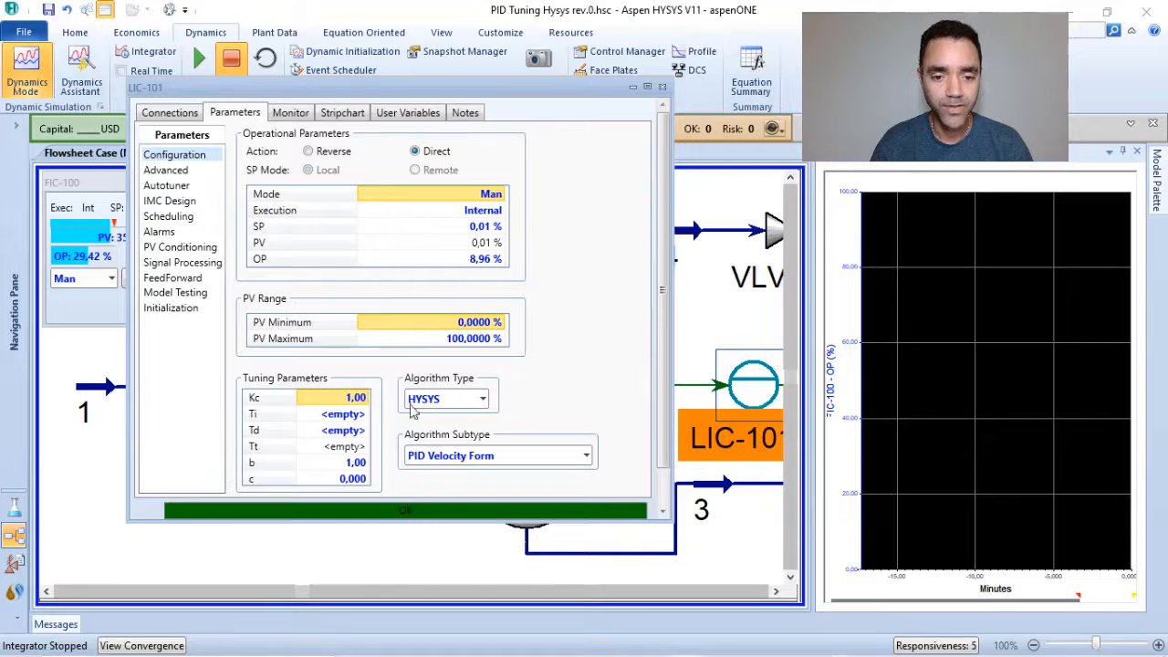
pyautogui.click(482, 399)
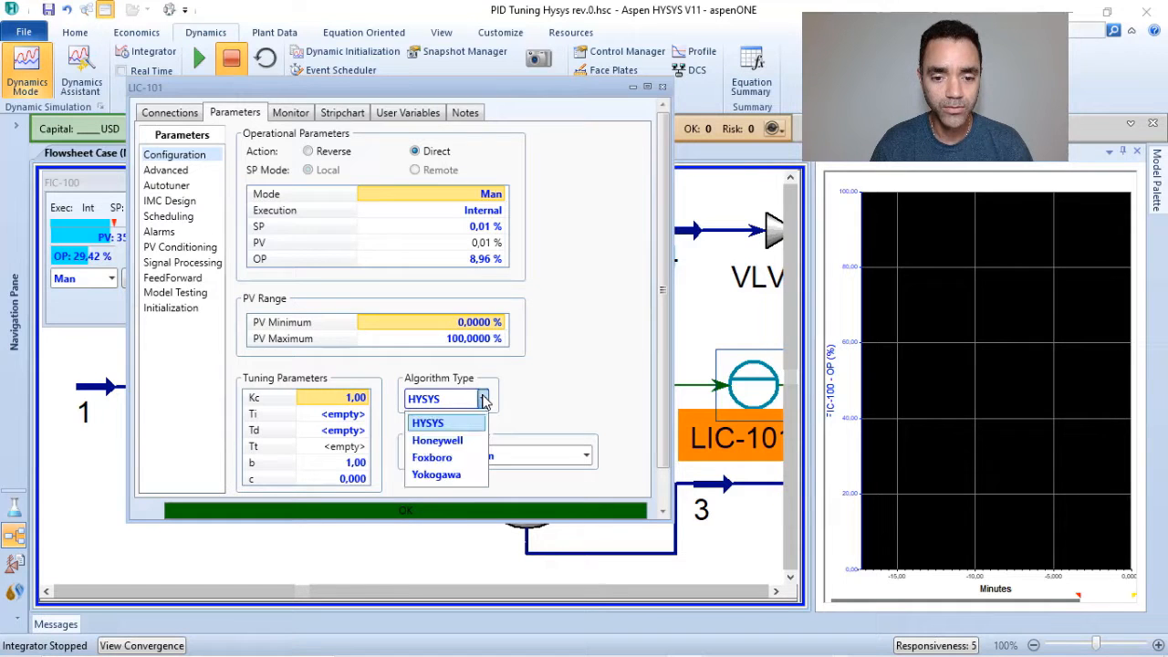
pyautogui.click(446, 474)
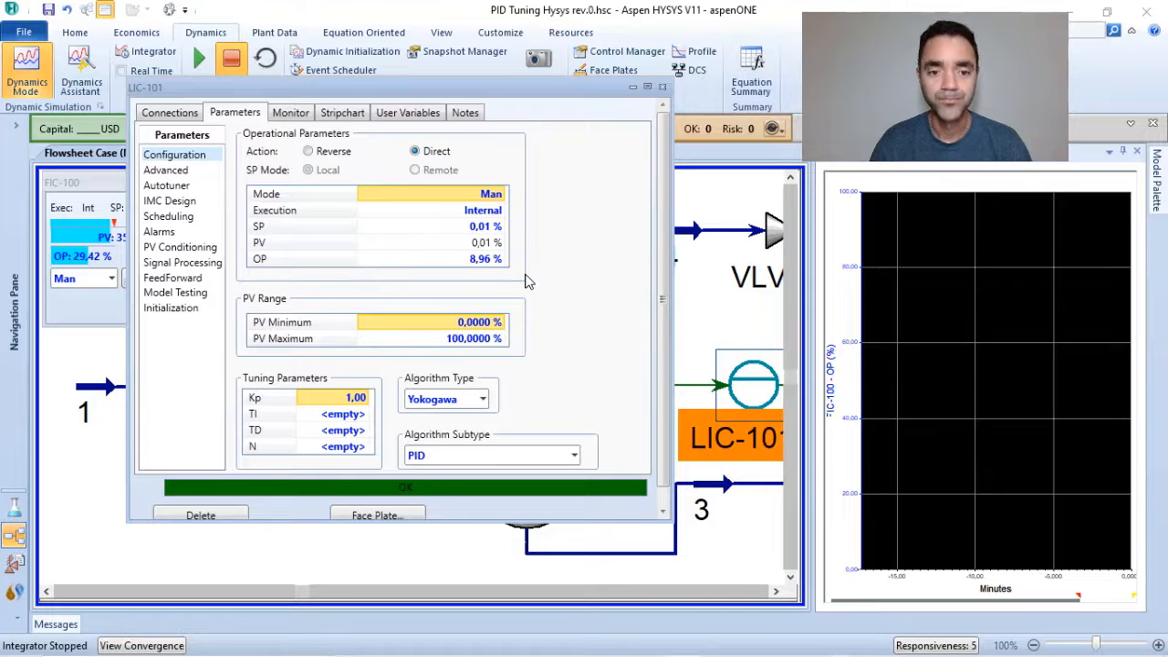
# Compare the tuning parameters of the Foxboro, Honeywell and HYSYS algorithm types for LIC-101, returning the selection to Yokogawa.
pyautogui.click(482, 401)
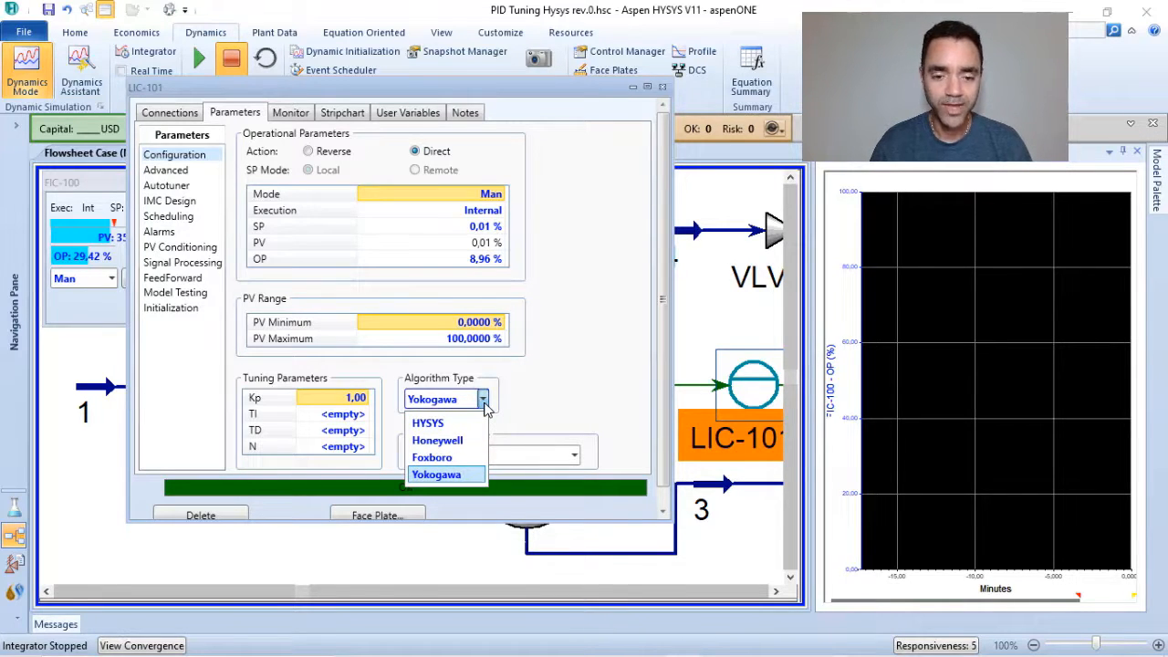
pyautogui.click(450, 459)
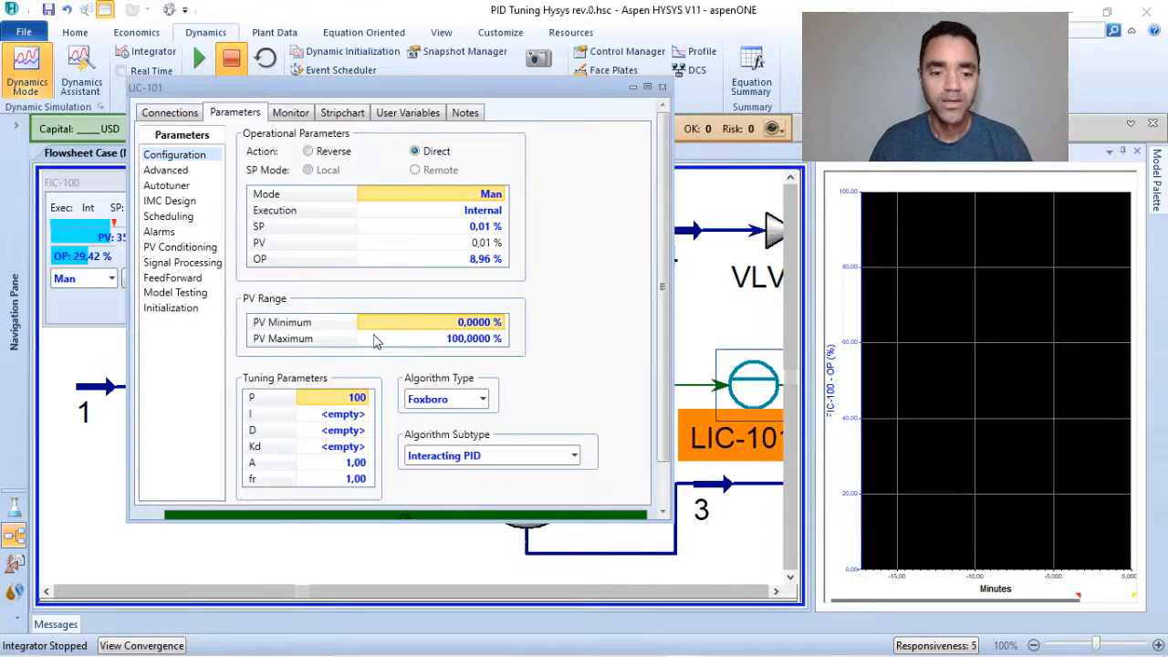
pyautogui.click(484, 399)
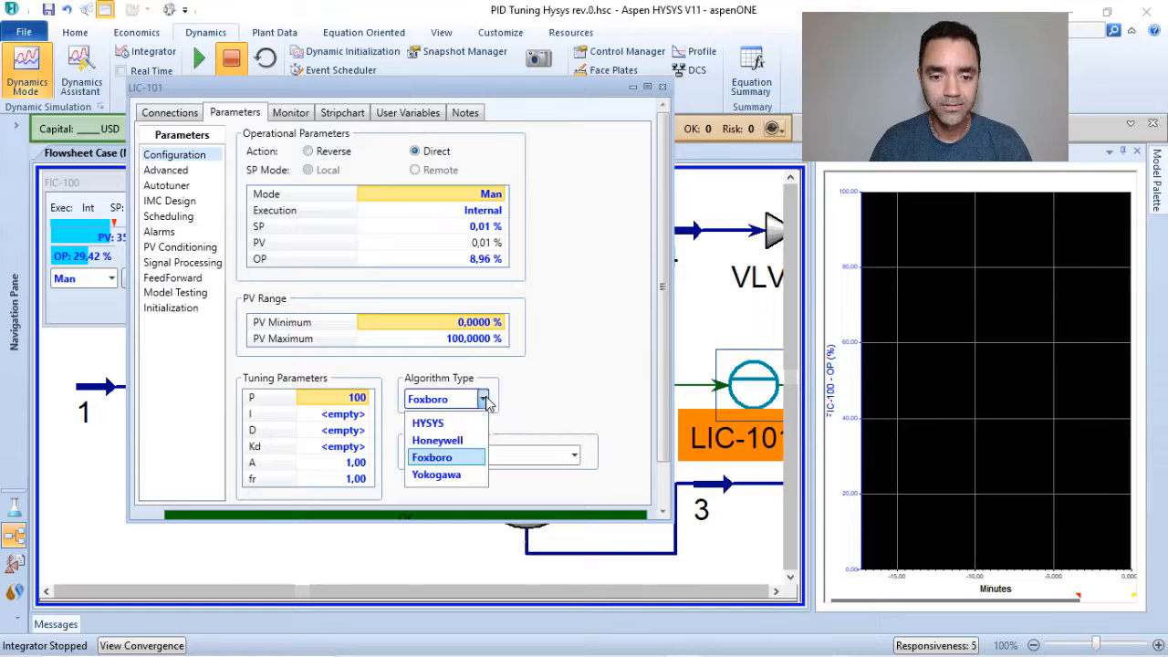
pyautogui.click(444, 441)
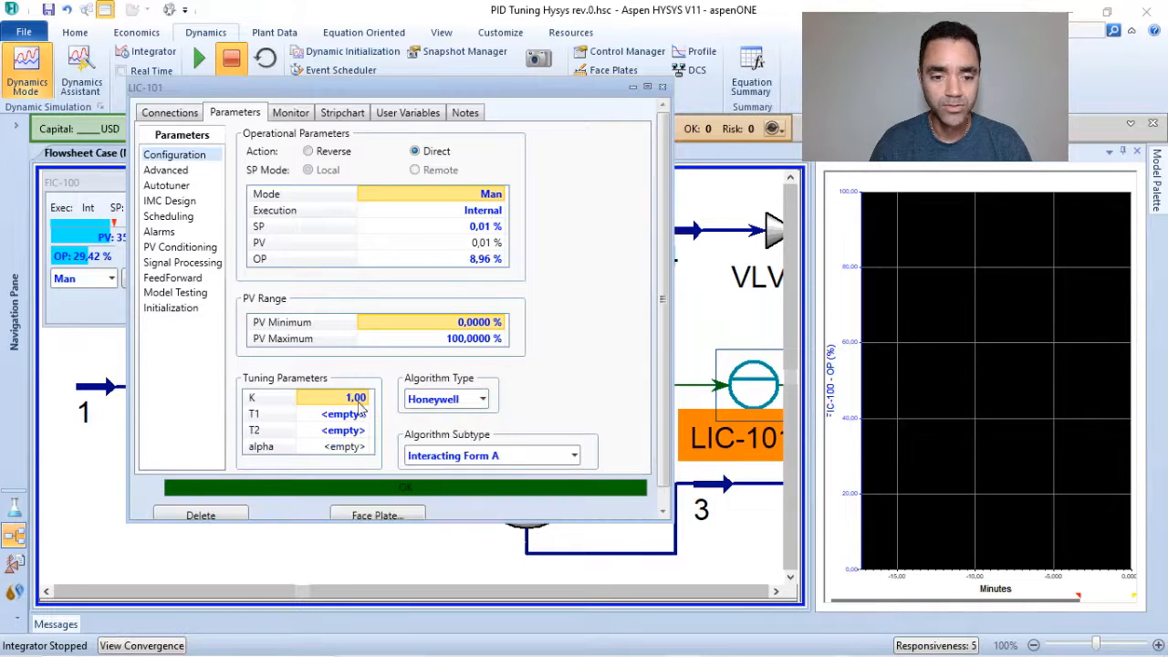
pyautogui.click(483, 400)
pyautogui.click(447, 421)
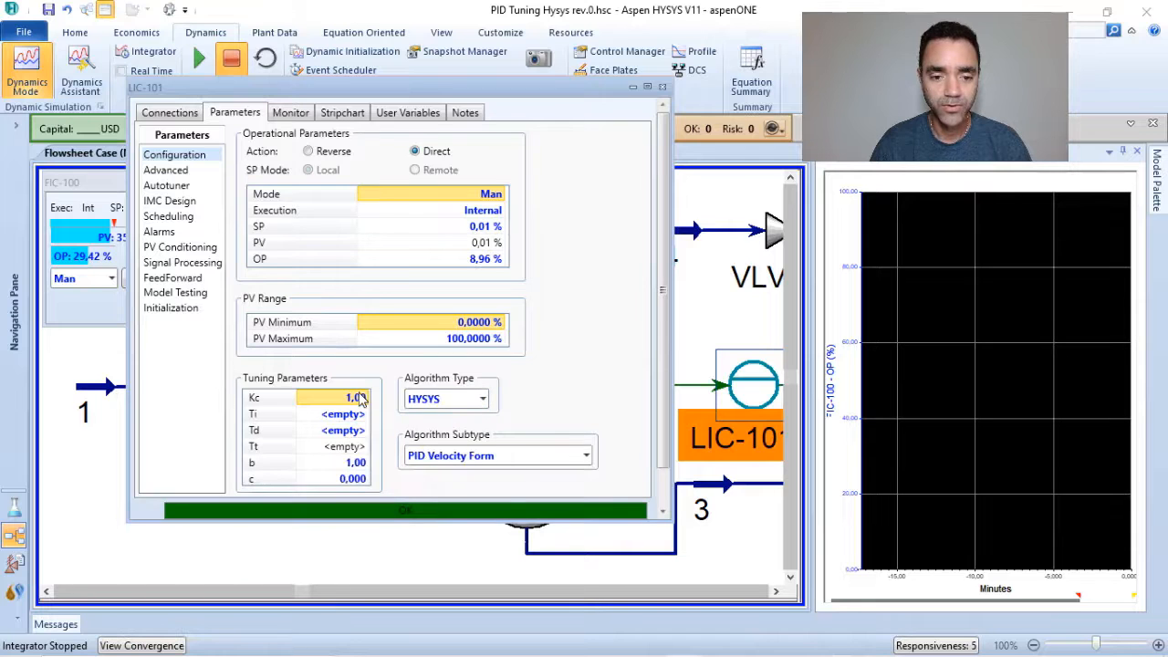
pyautogui.click(487, 405)
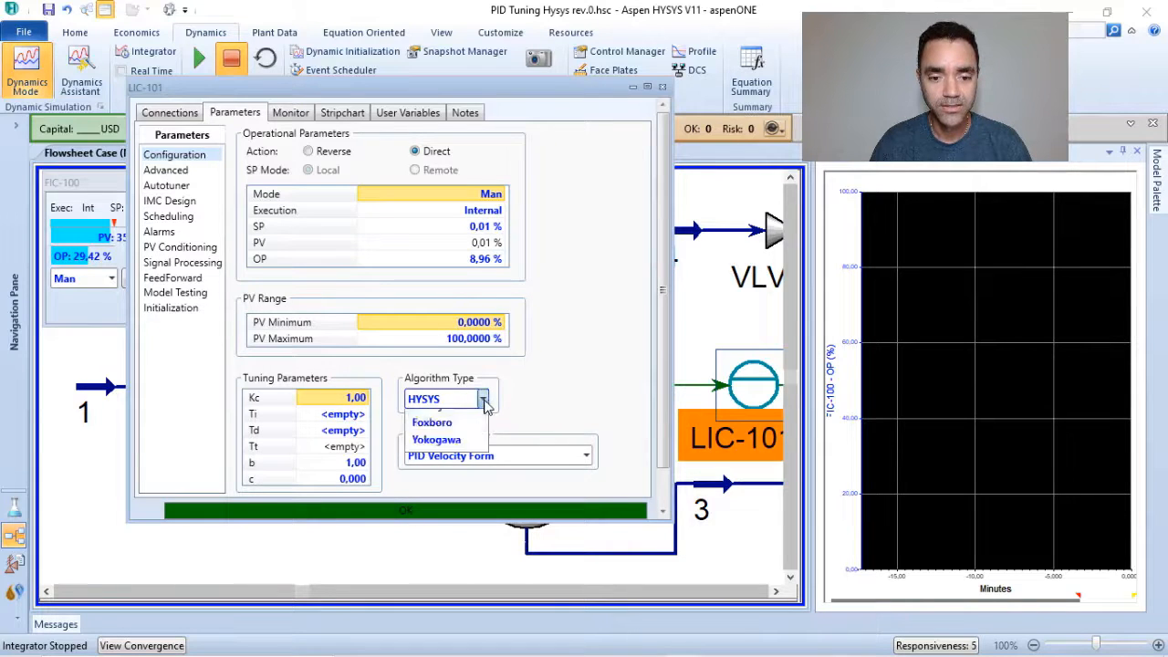
pyautogui.click(446, 476)
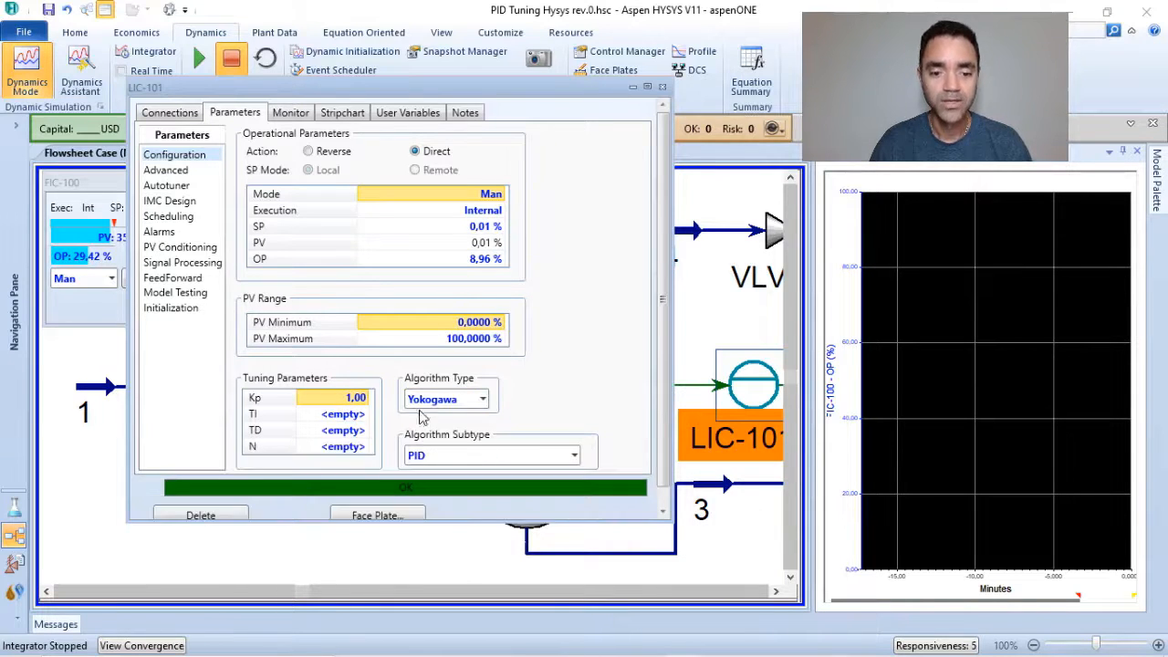
pyautogui.click(482, 400)
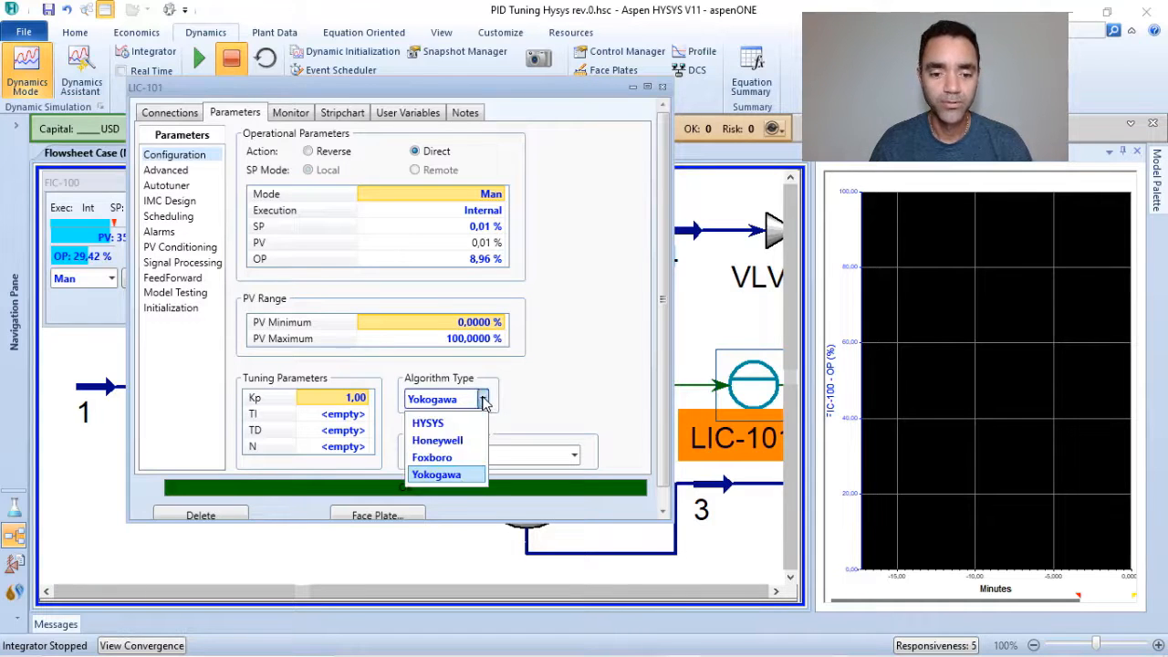
pyautogui.click(581, 349)
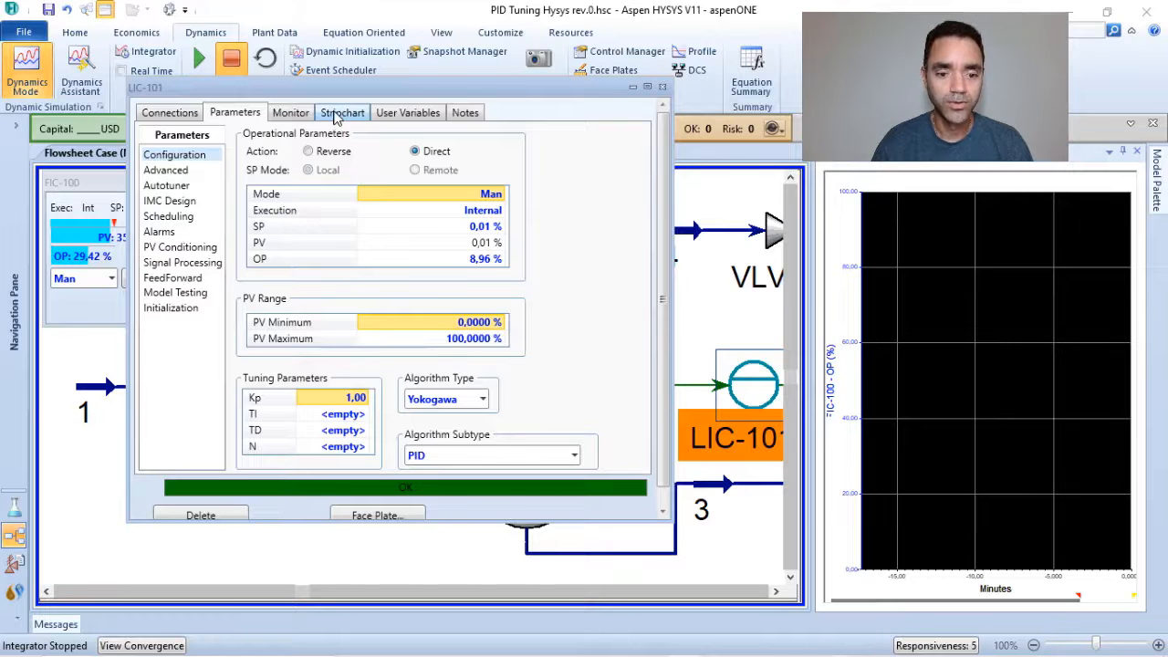
# Open the face plate of LIC-101 and place it on the flowsheet below stream 1.
pyautogui.click(377, 515)
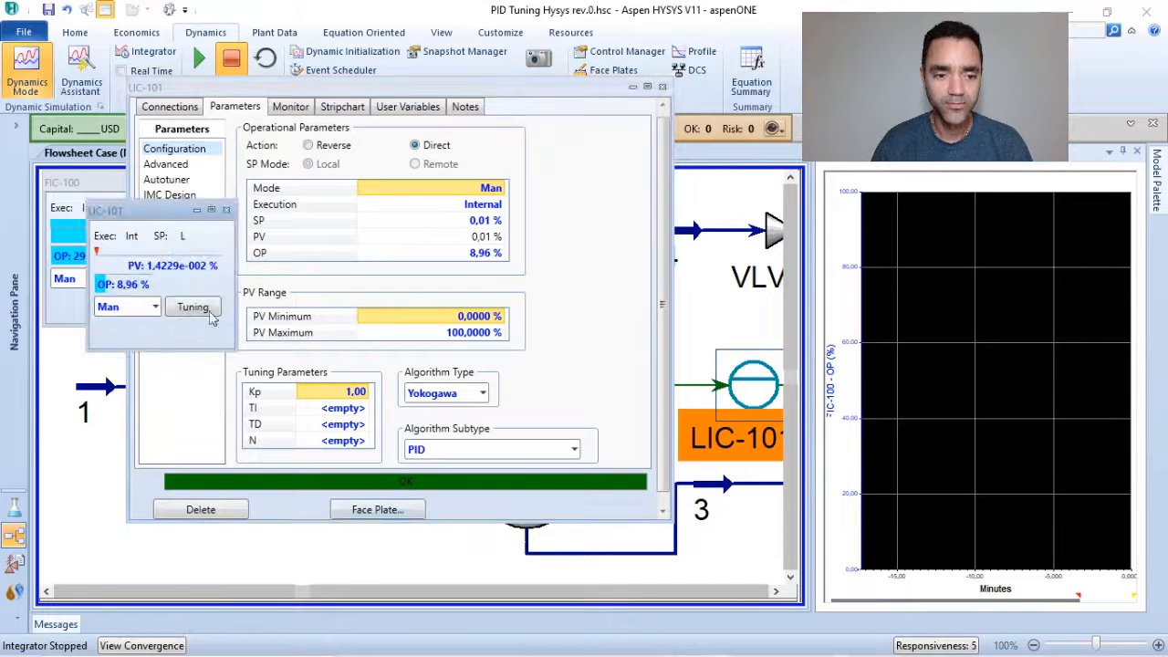
pyautogui.moveTo(143, 217); pyautogui.dragTo(96, 447)
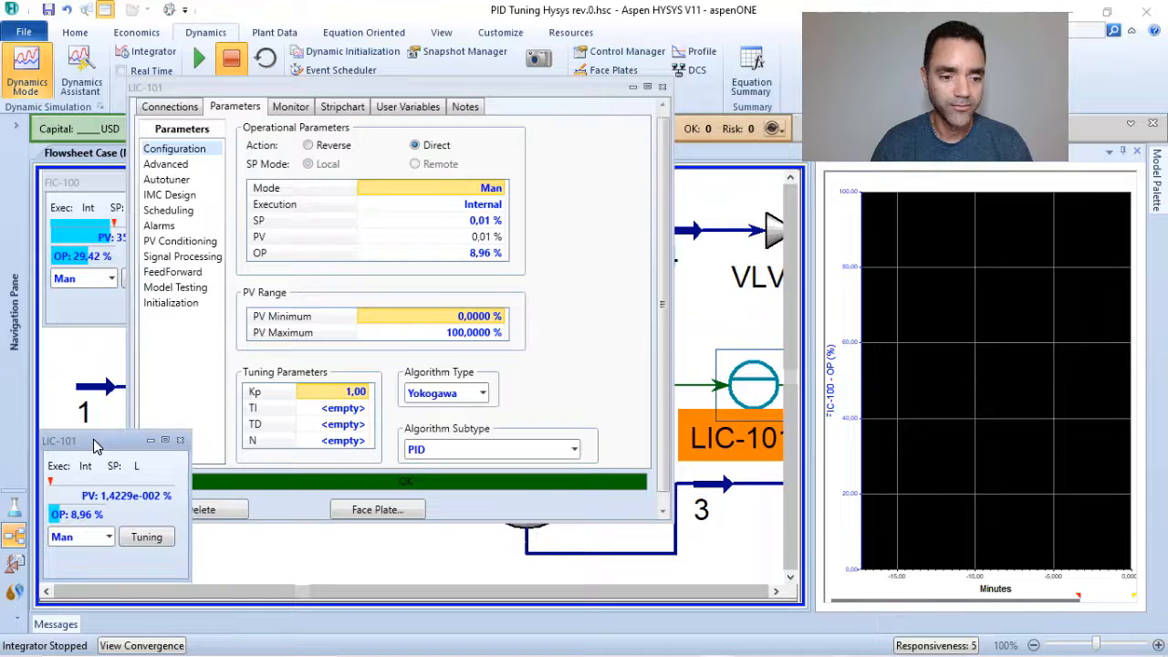
# Create a strip chart for LIC-101 with the "SP, PV, OP Only" variable set and display it.
pyautogui.click(344, 109)
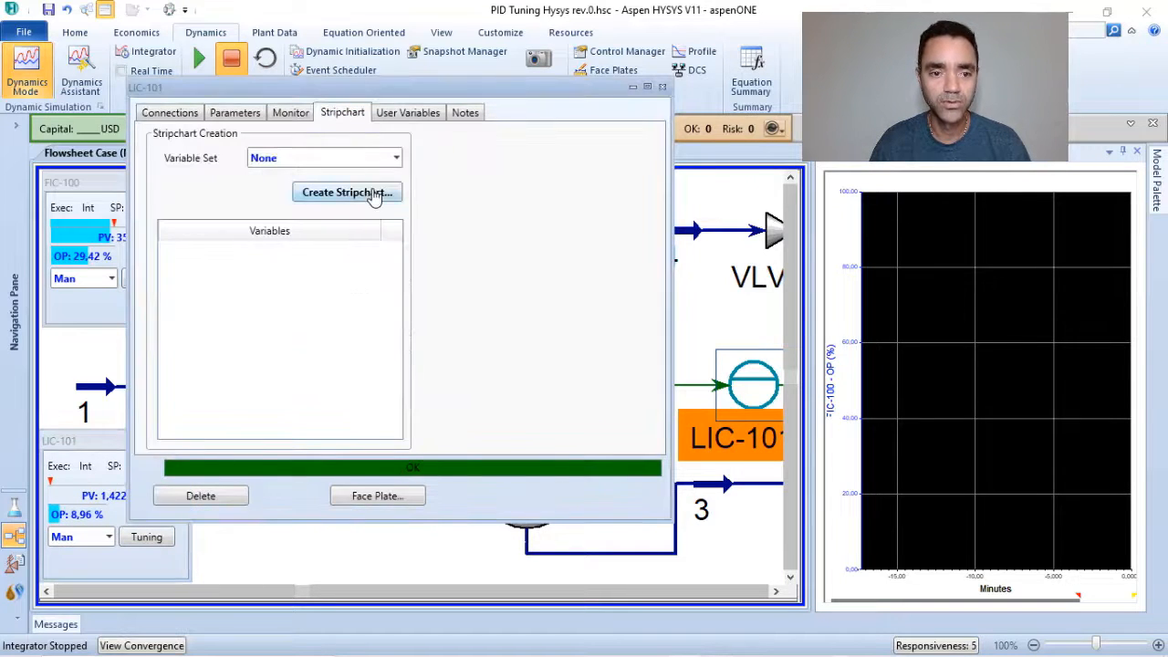
pyautogui.click(395, 160)
pyautogui.click(325, 202)
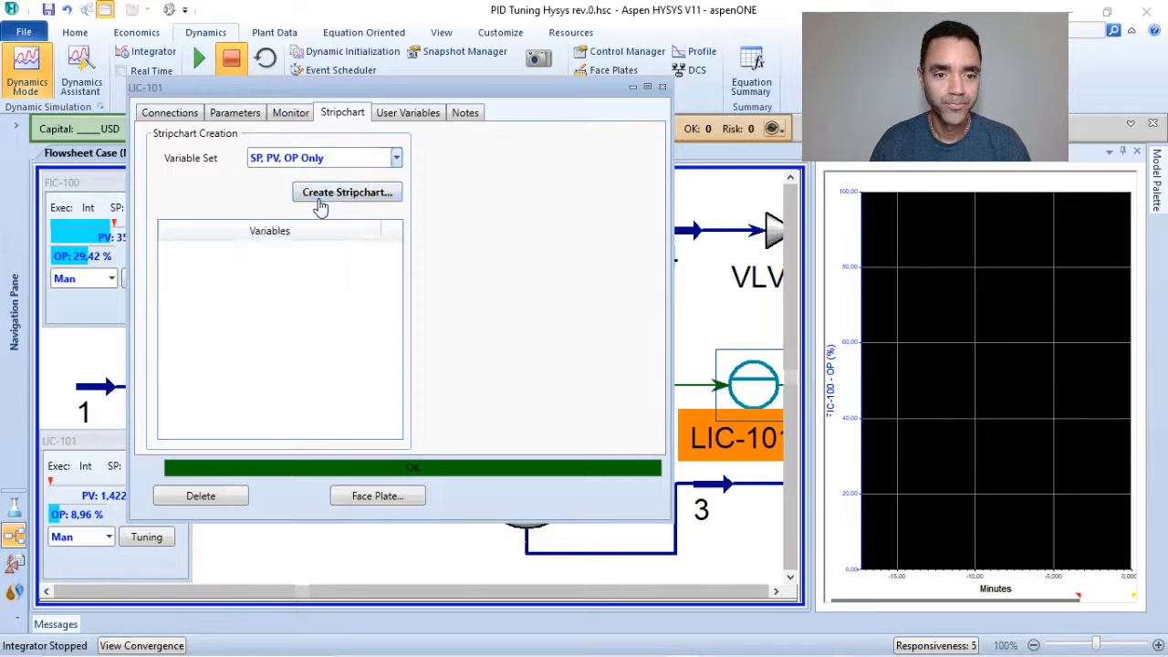
pyautogui.click(386, 194)
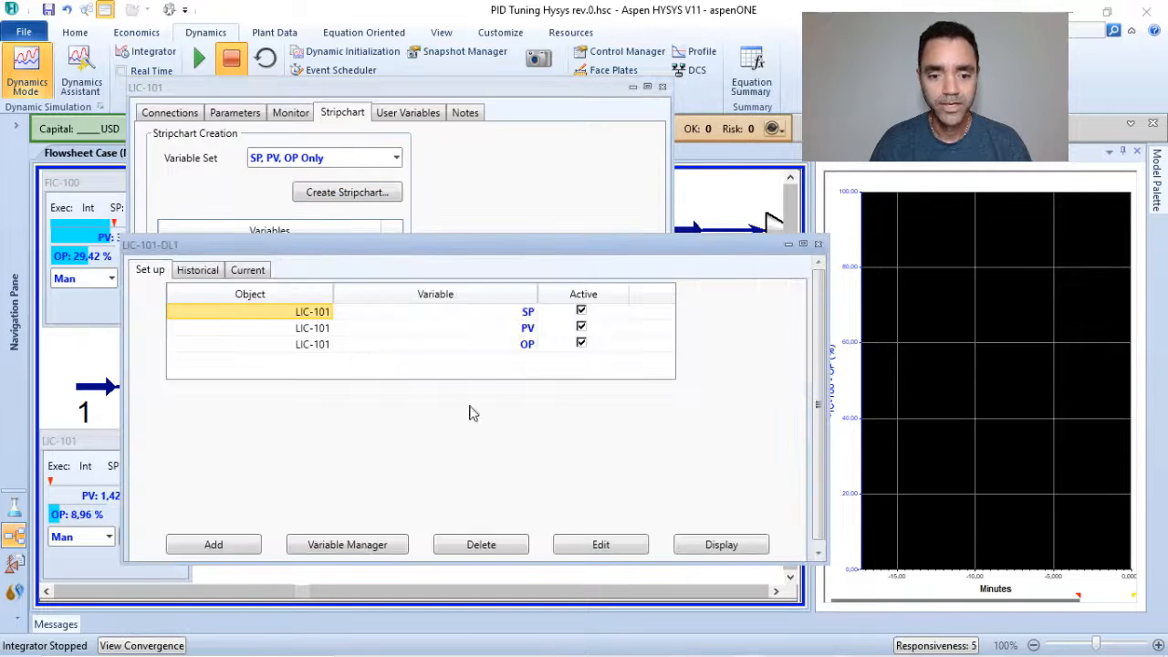
pyautogui.click(719, 545)
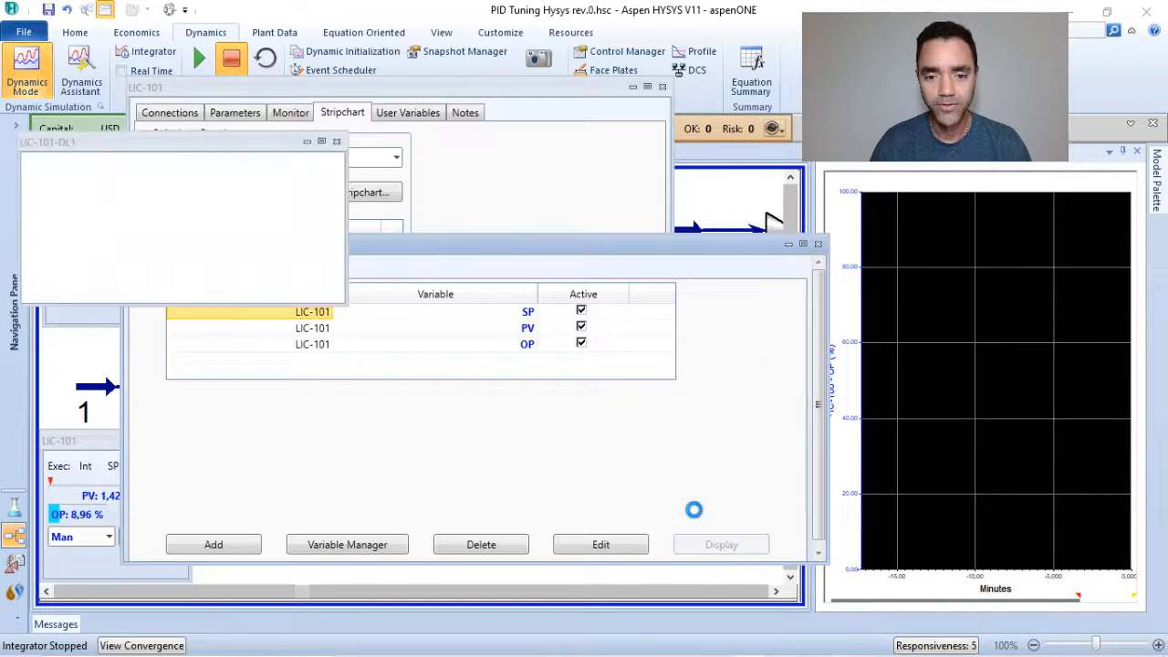
# Make the LIC-101 strip chart dockable, dock it below the FIC-100 chart, and close the chart setup and LIC-101 windows.
pyautogui.rightClick(185, 148)
pyautogui.click(215, 156)
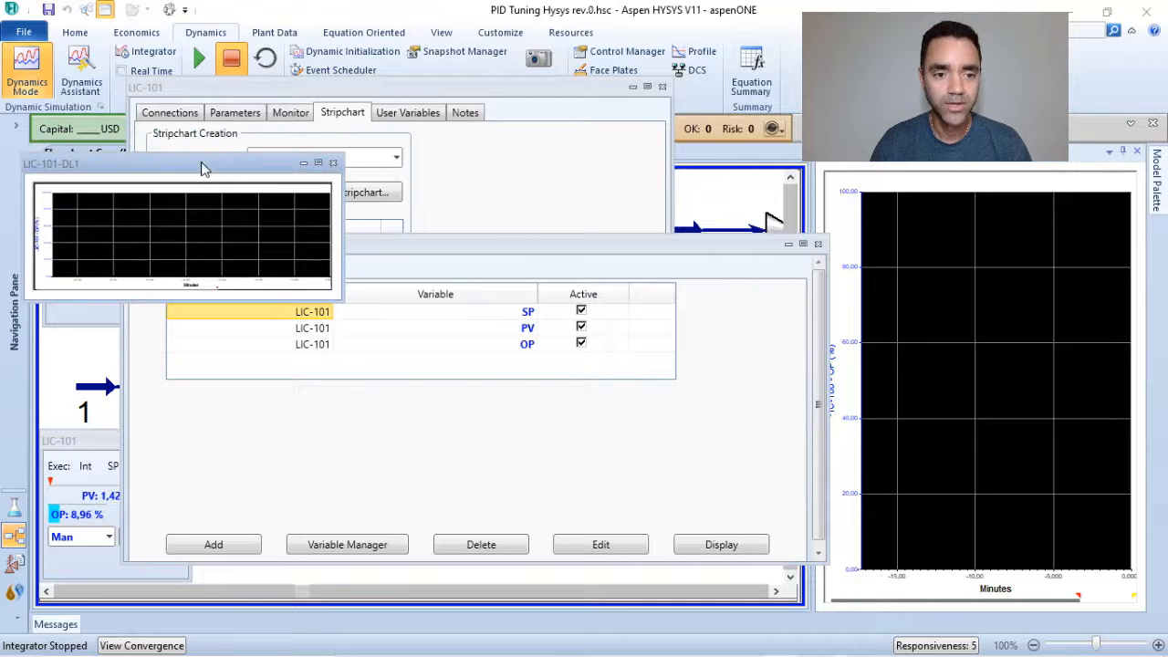
pyautogui.moveTo(204, 169); pyautogui.dragTo(981, 420)
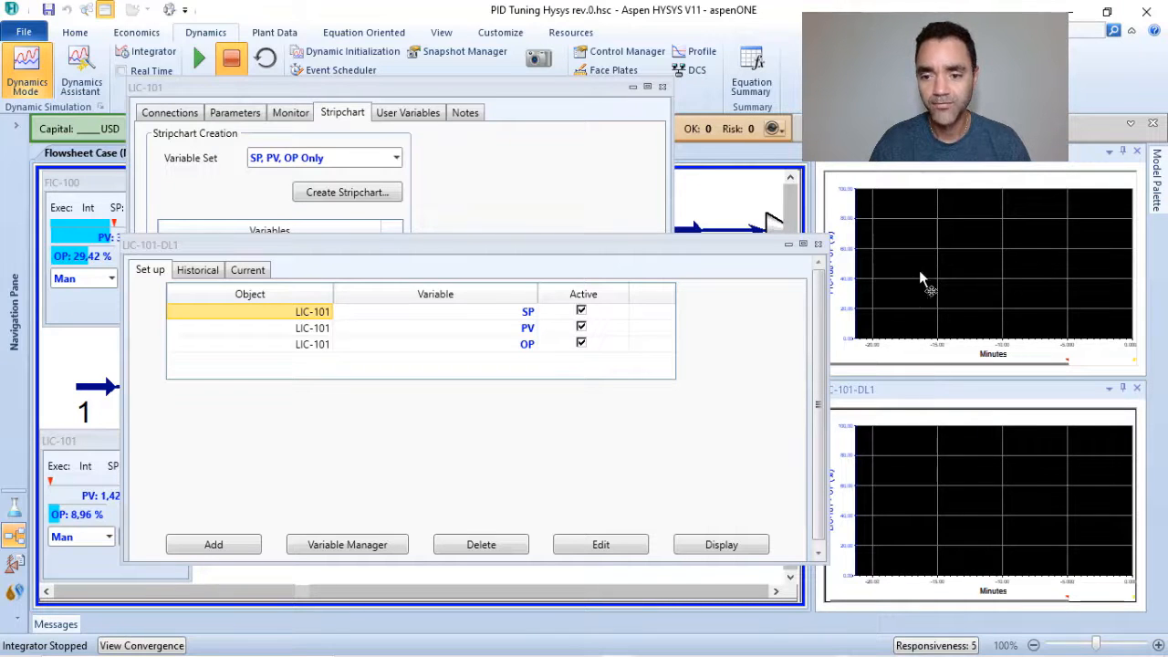
pyautogui.click(817, 244)
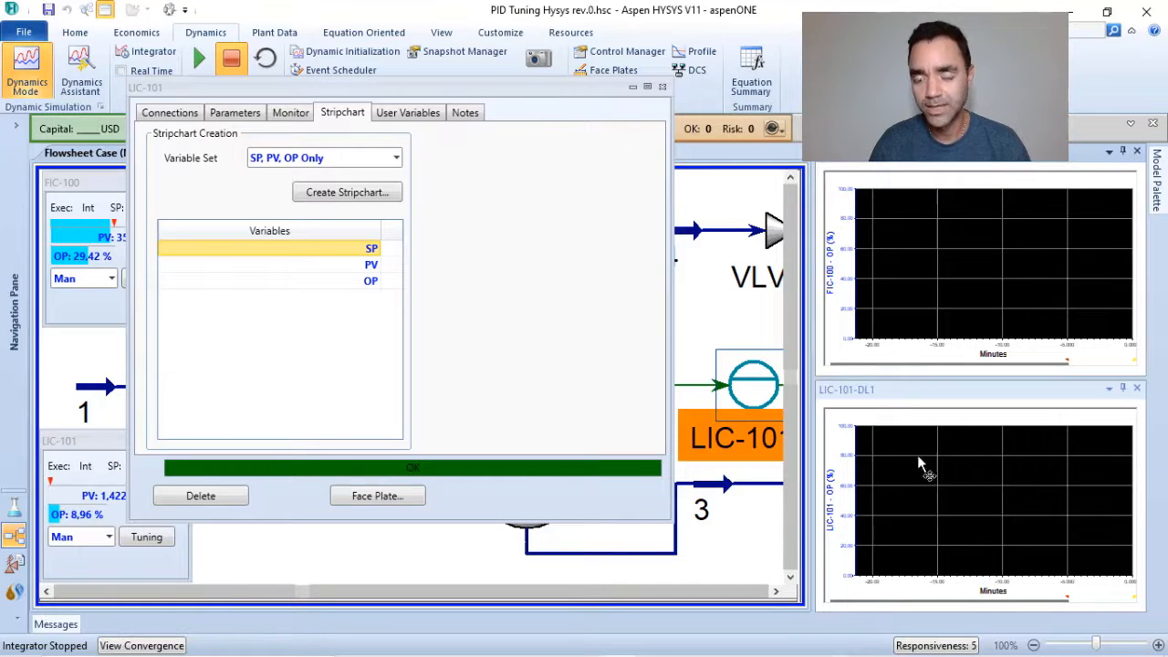
pyautogui.click(661, 89)
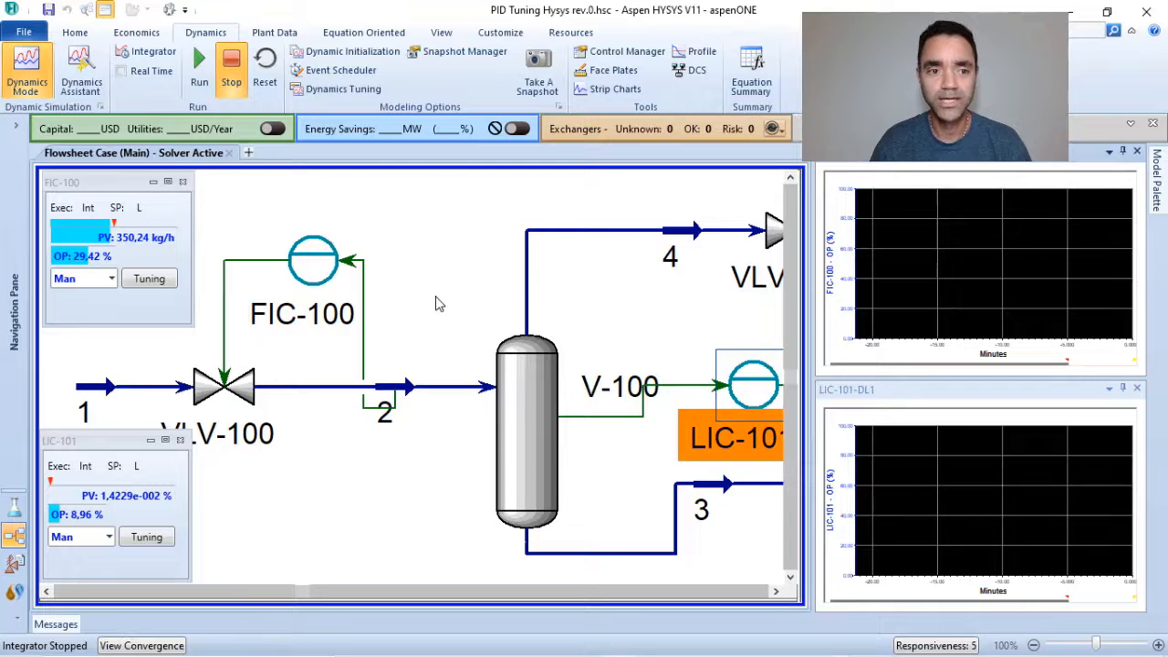
# Set the integrator's acceleration first to 1, change it to 0,05, and close the integrator settings.
pyautogui.click(146, 57)
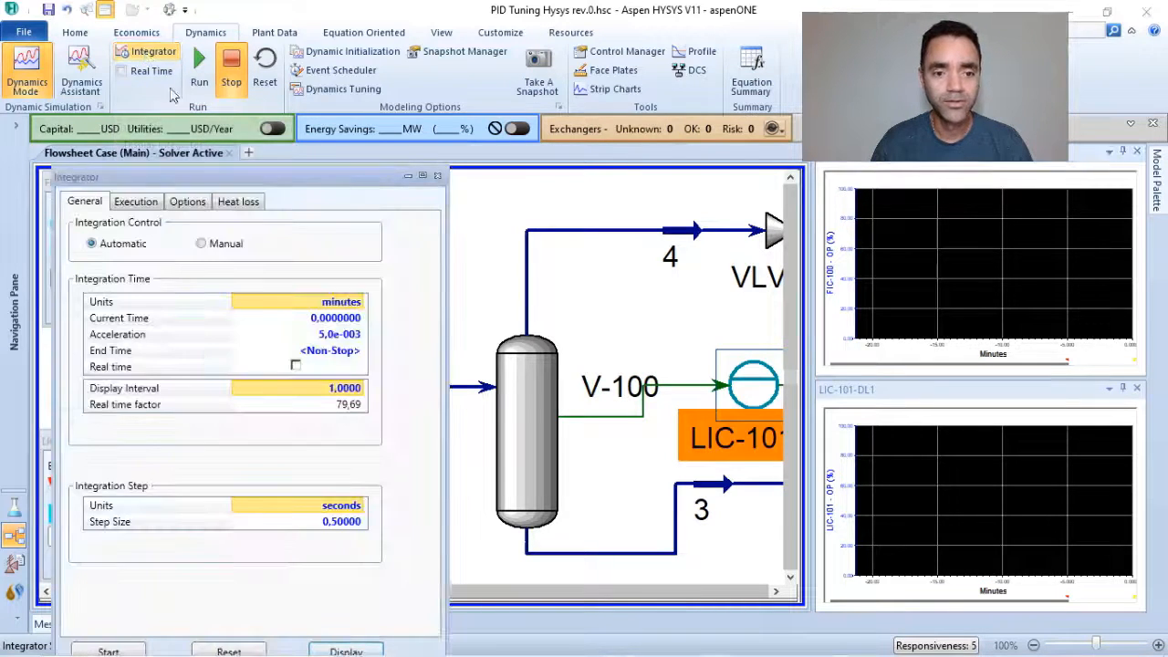
pyautogui.click(336, 336)
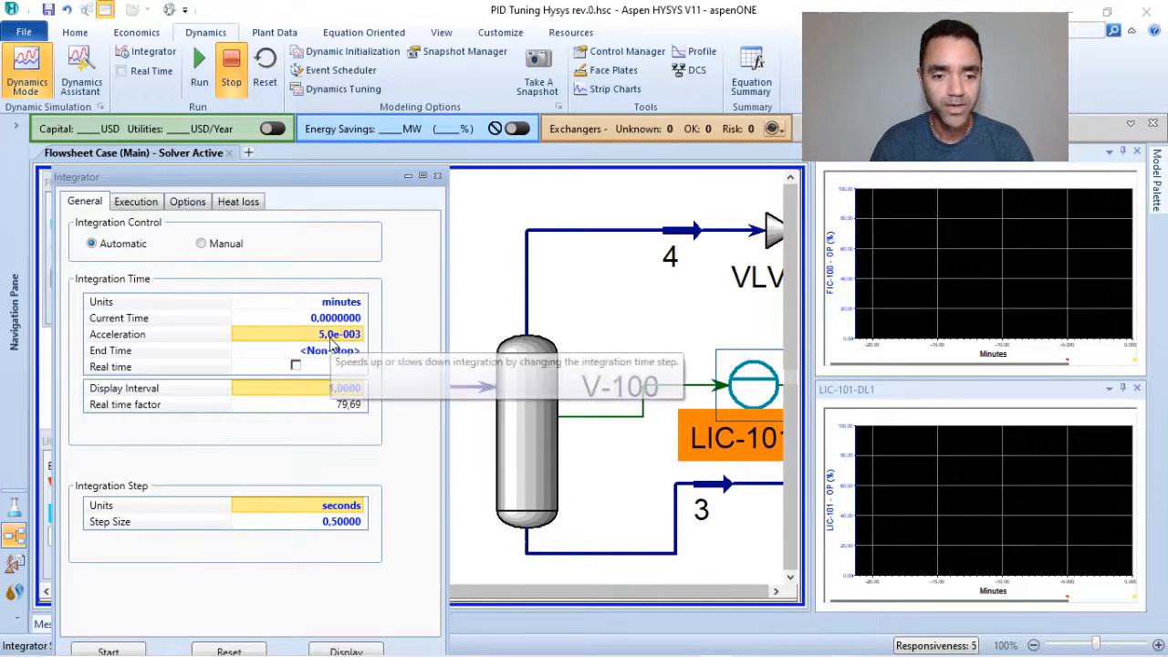
pyautogui.write('1')
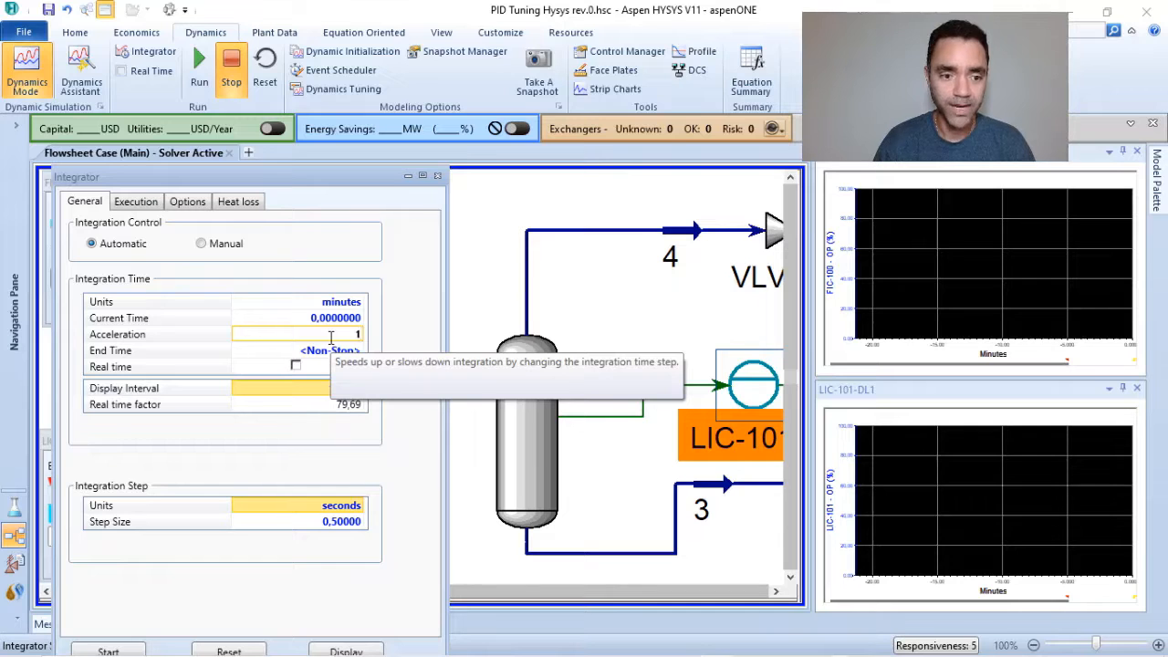
pyautogui.press('Return')
pyautogui.click(349, 335)
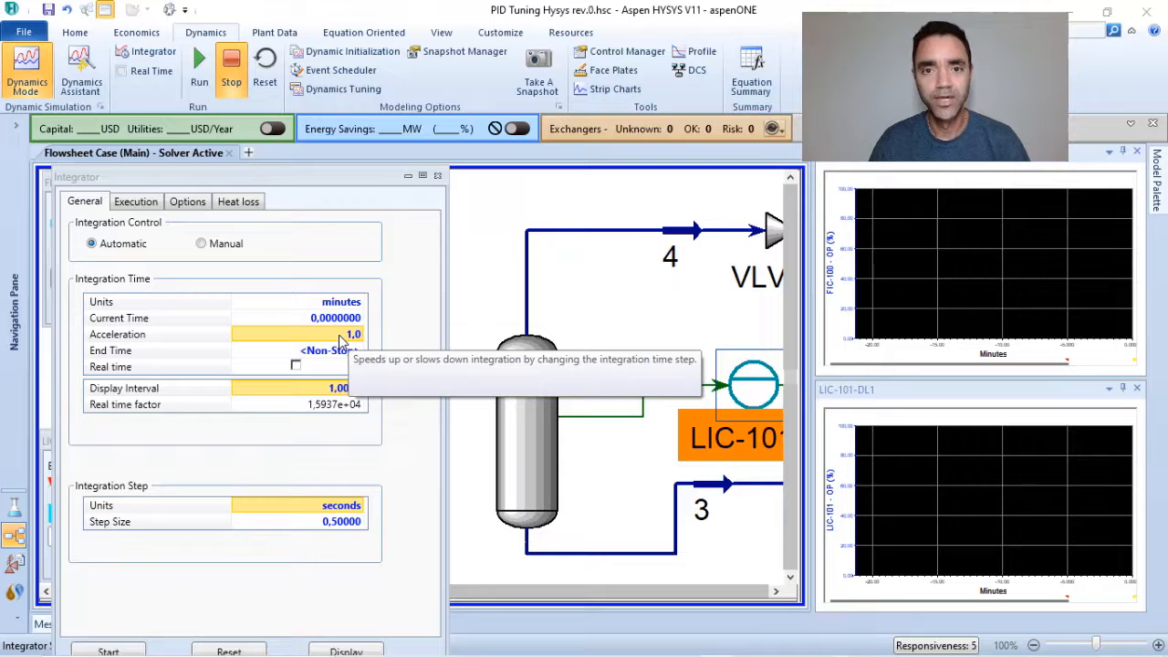
pyautogui.click(340, 335)
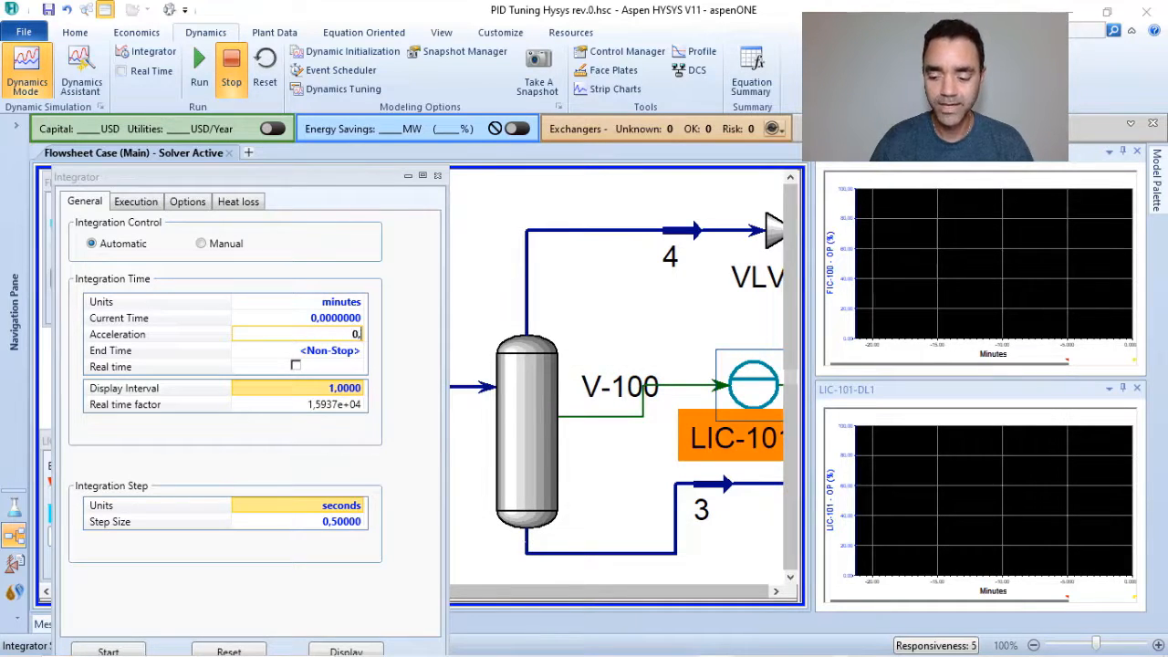
pyautogui.press('Return')
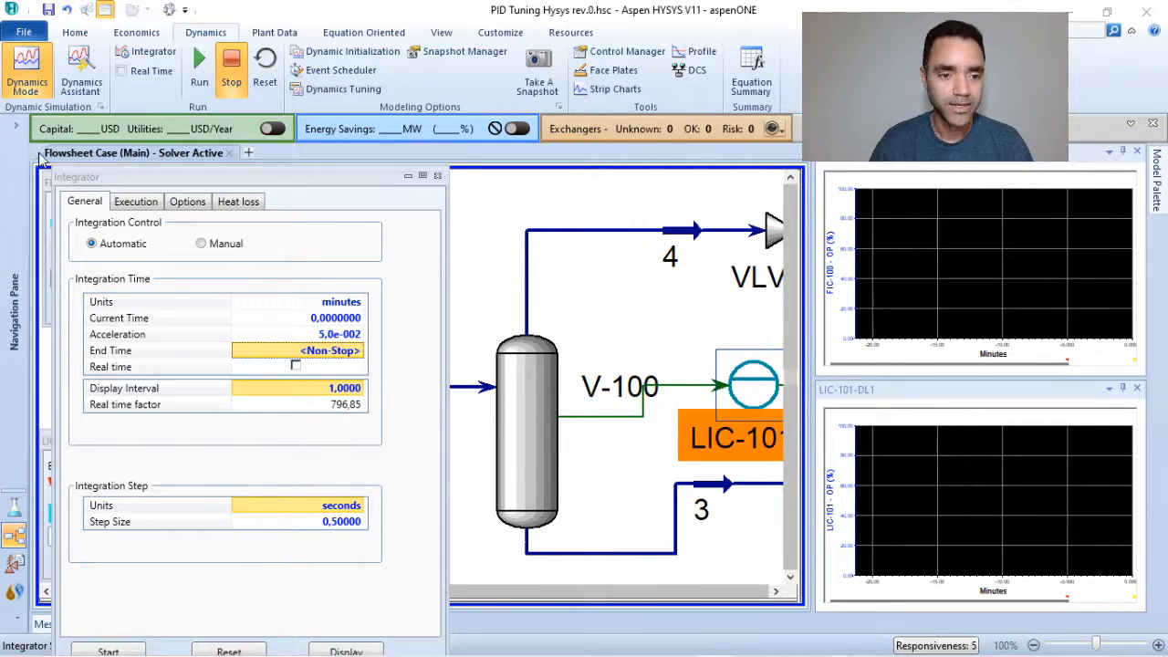
pyautogui.click(438, 175)
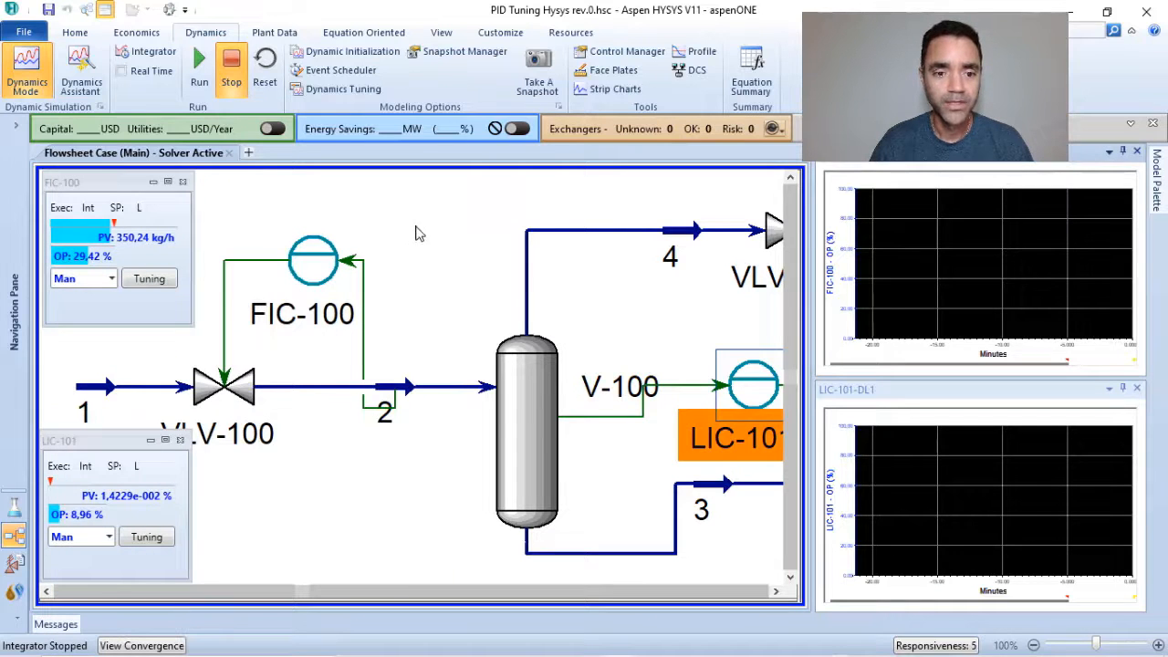
# Open controller FIC-100, review its configuration parameters and close its window.
pyautogui.click(415, 233)
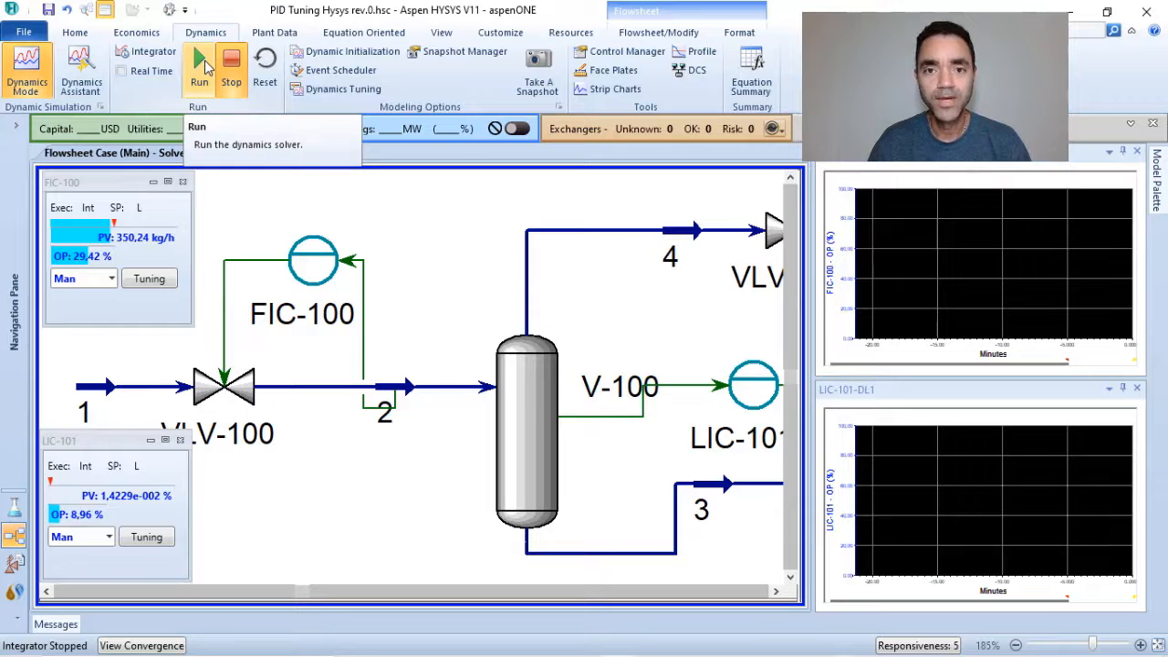
pyautogui.click(203, 66)
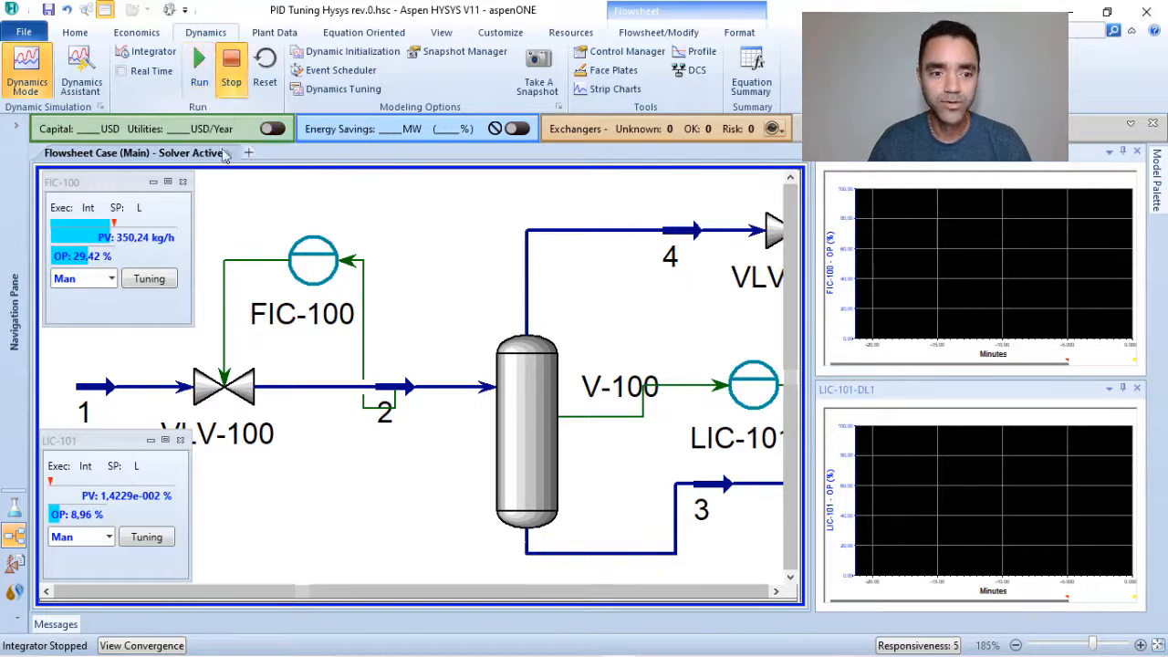
pyautogui.doubleClick(301, 267)
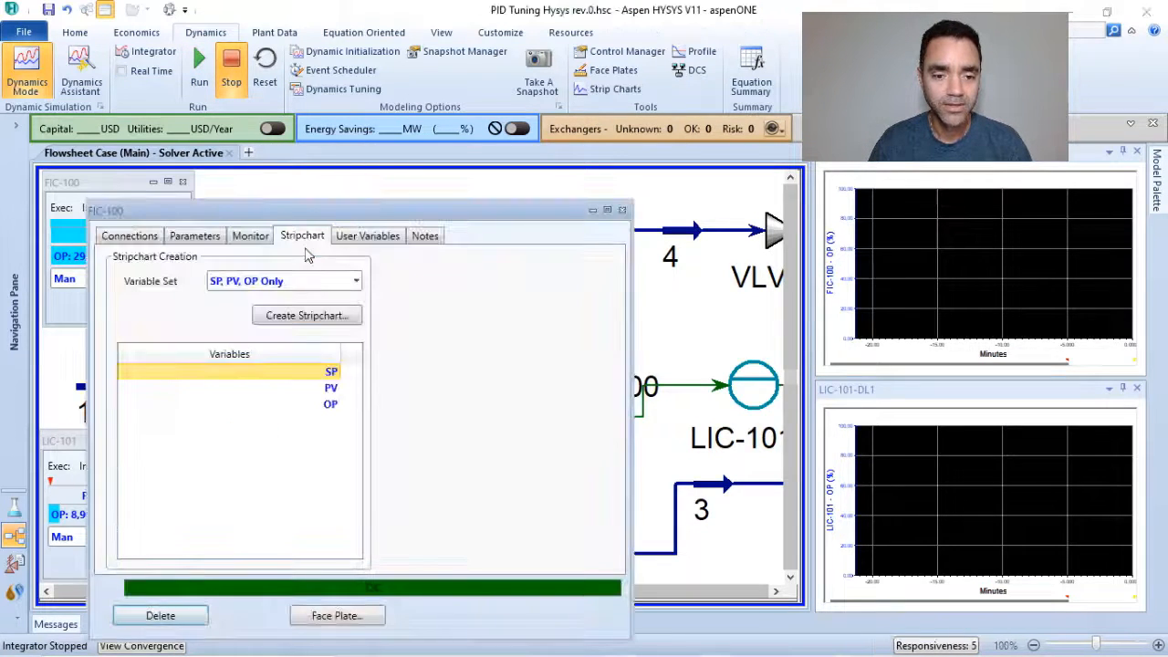
pyautogui.click(201, 239)
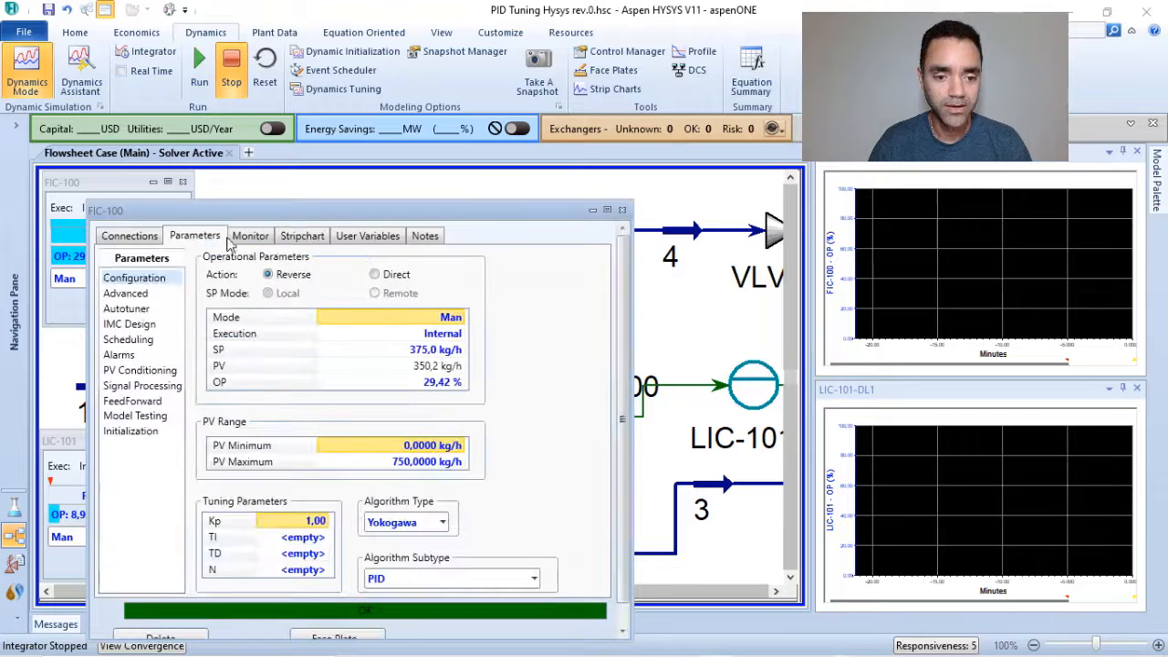
pyautogui.click(622, 210)
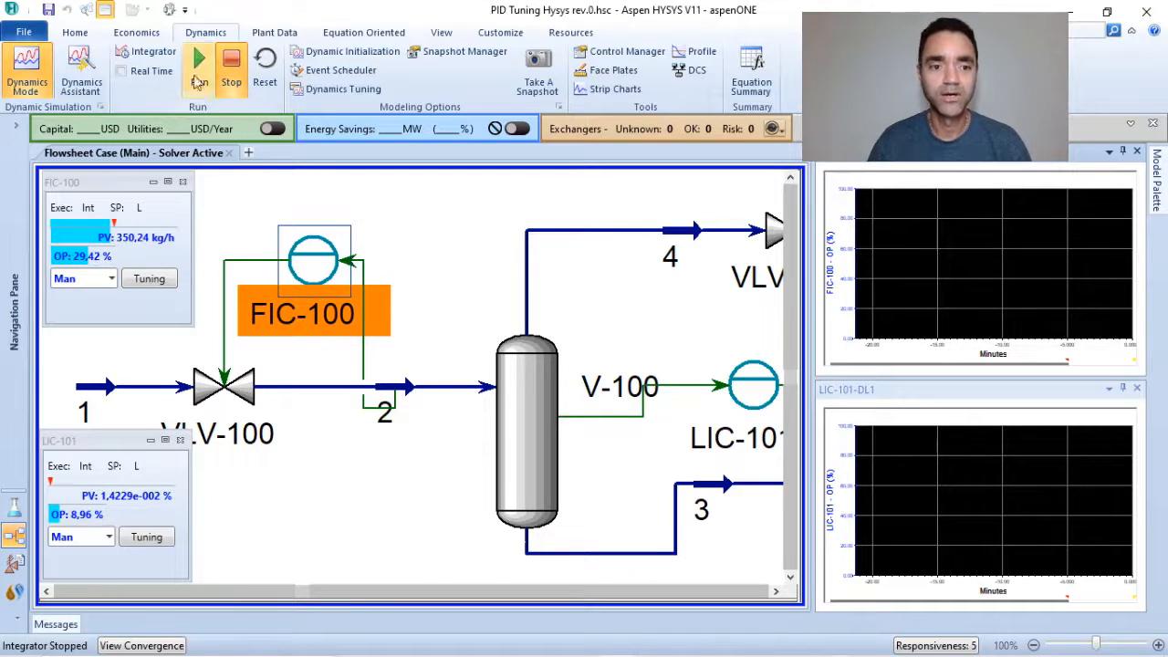
# Switch FIC-100 and LIC-101 to Auto mode on their face plates and run the dynamics solver.
pyautogui.click(111, 279)
pyautogui.click(78, 337)
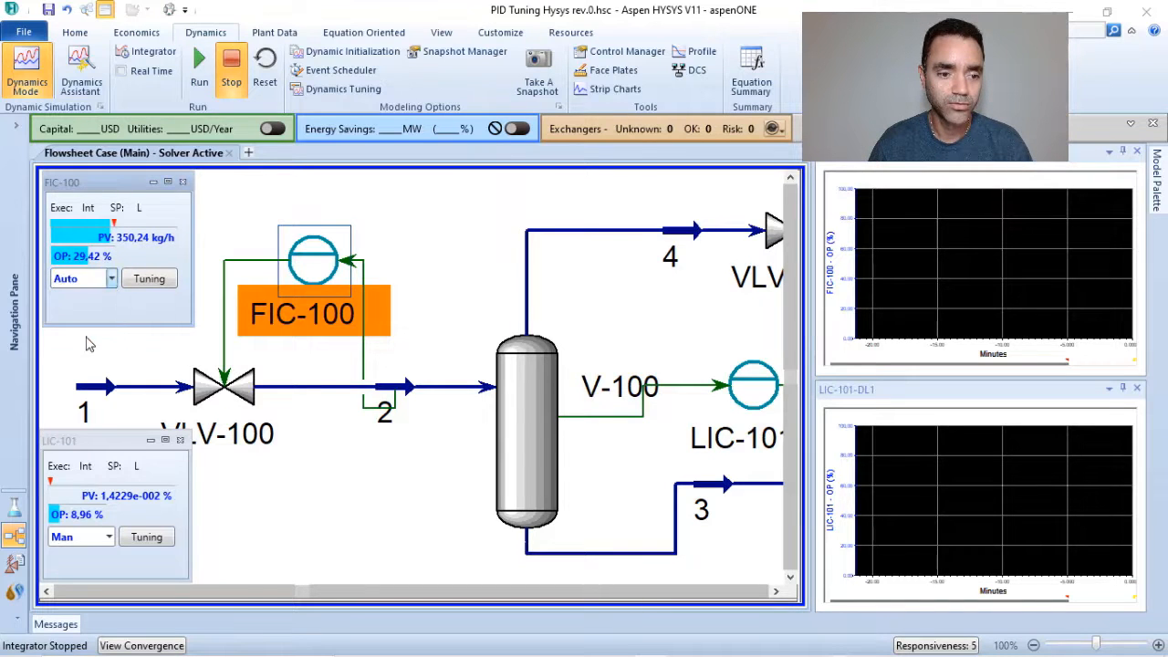
pyautogui.click(109, 539)
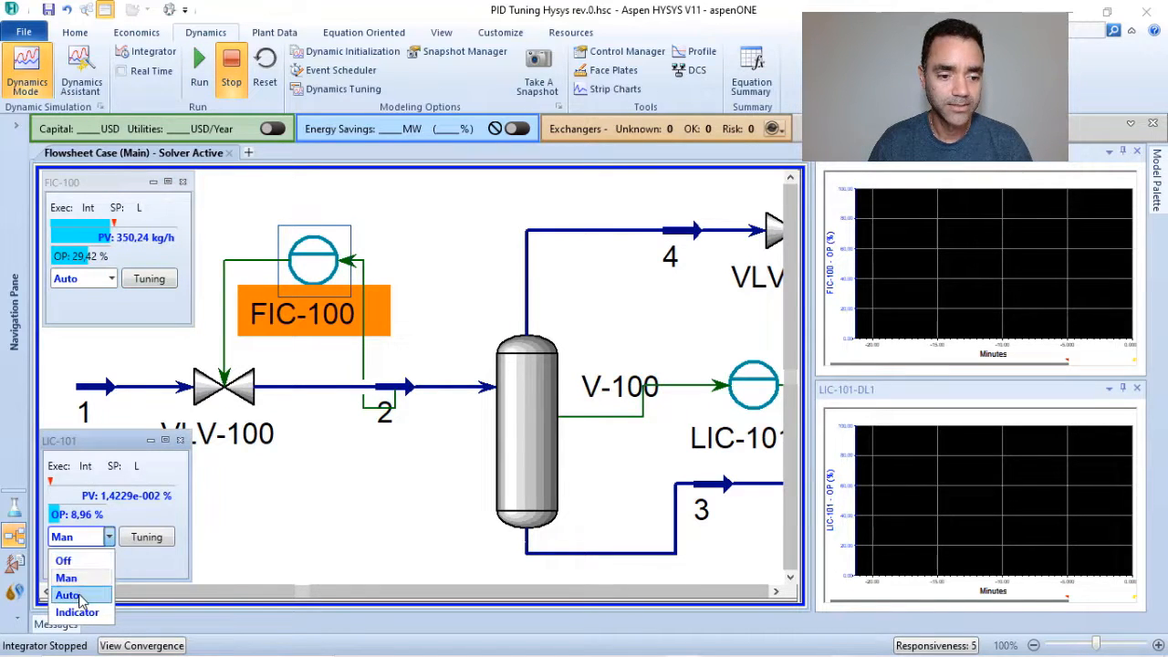
pyautogui.click(68, 597)
pyautogui.click(446, 248)
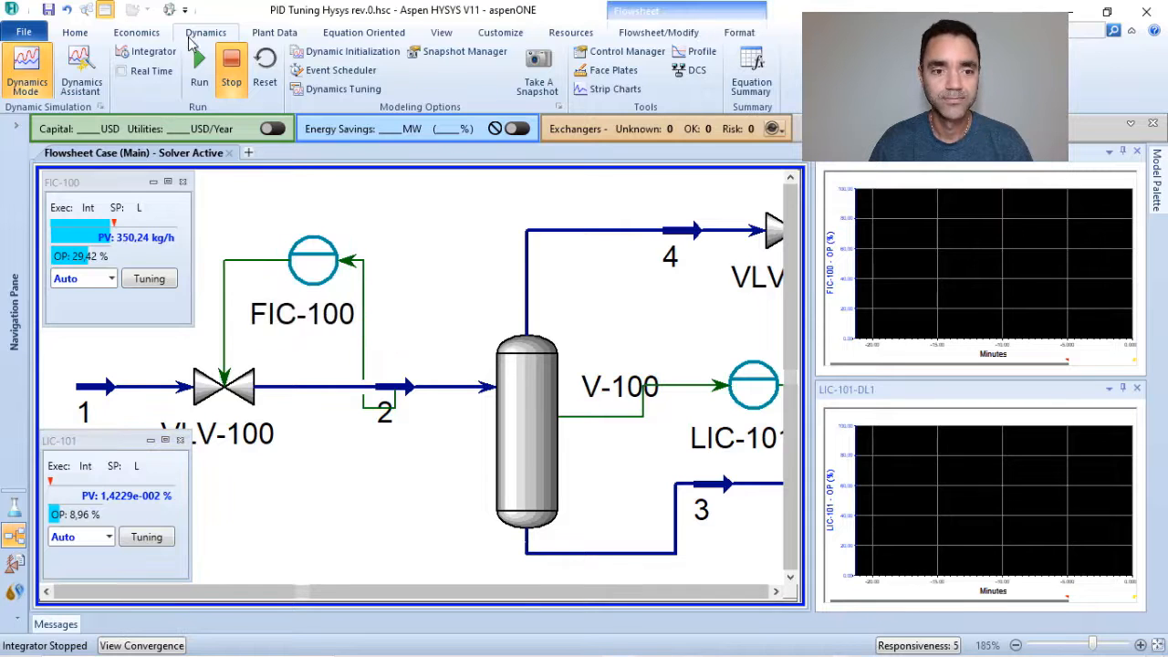
pyautogui.click(199, 68)
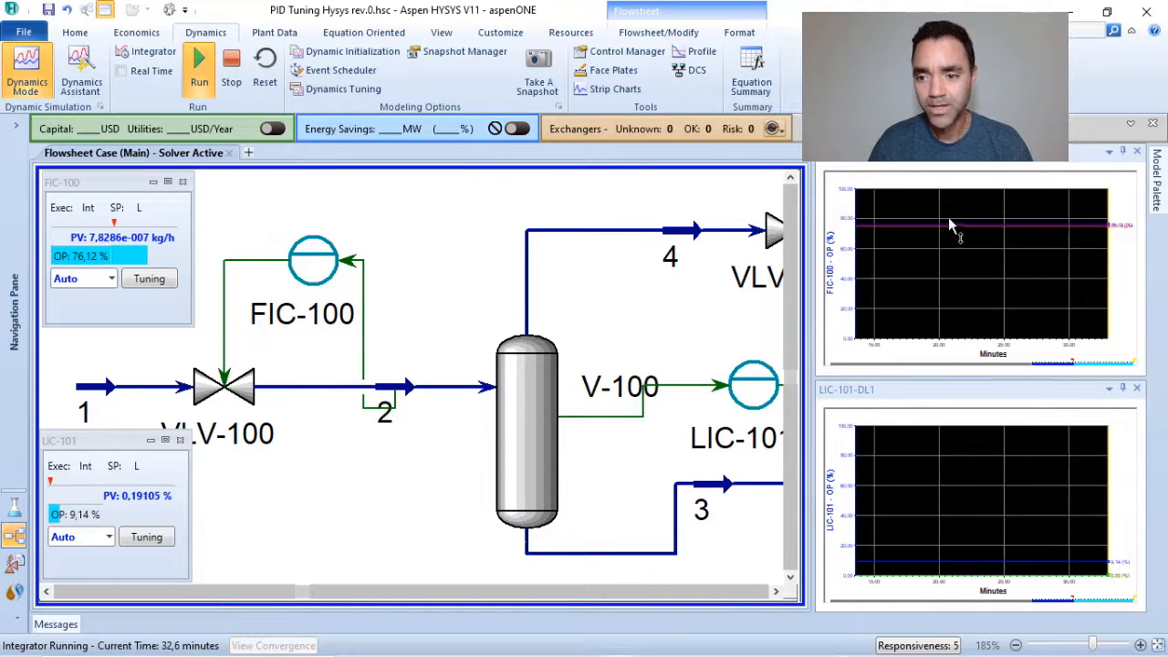
# Open the tuning window of FIC-100 and examine its SP, PV and OP trends on the monitor plot.
pyautogui.click(151, 279)
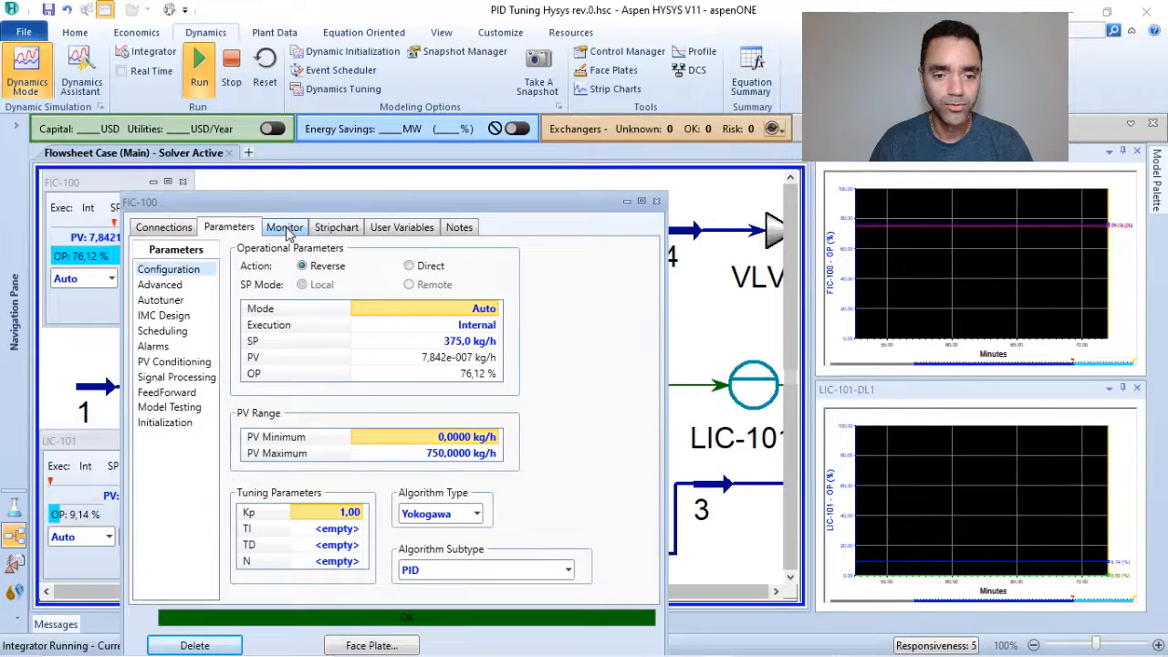
pyautogui.click(285, 229)
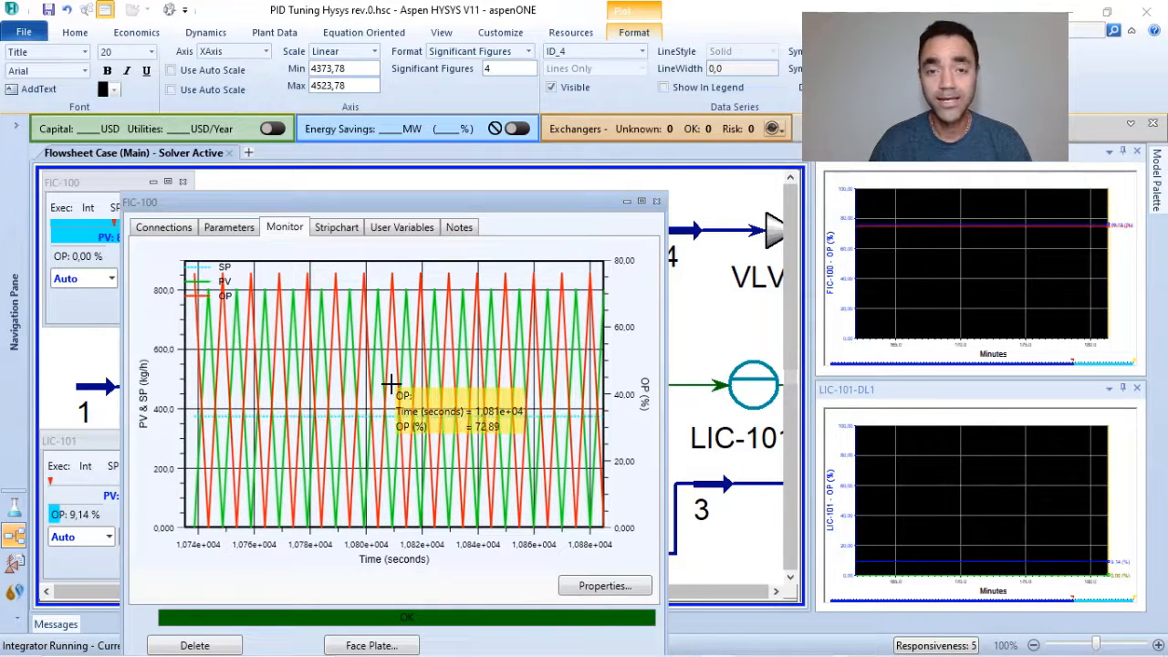
pyautogui.click(228, 228)
pyautogui.click(344, 512)
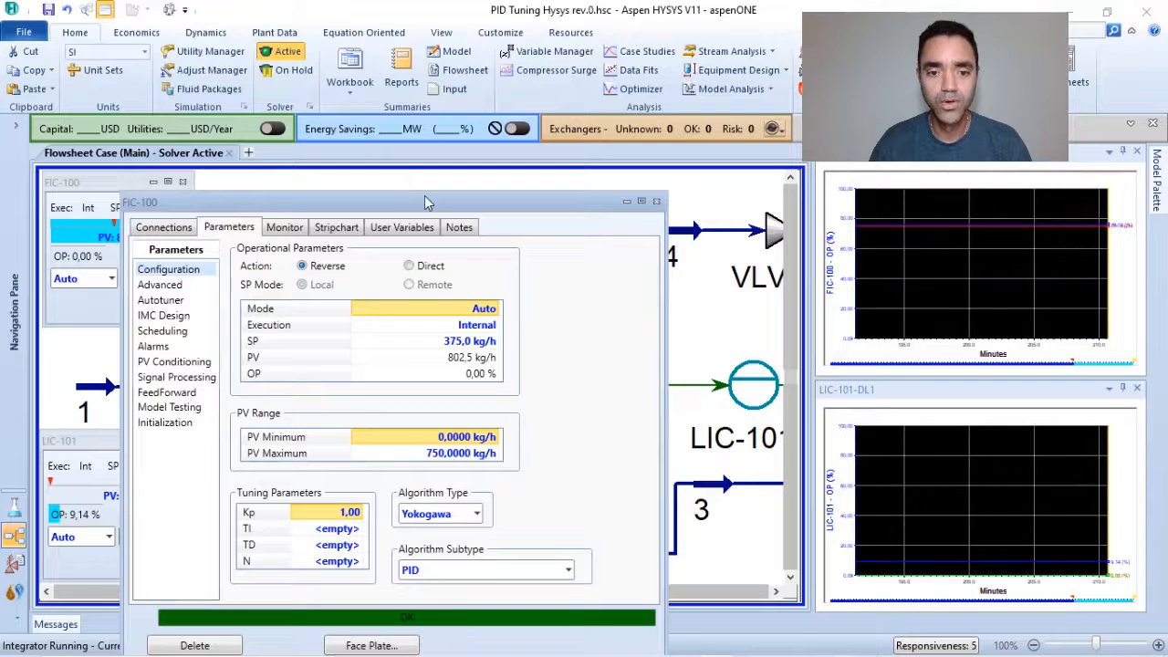
pyautogui.moveTo(432, 195); pyautogui.dragTo(548, 102)
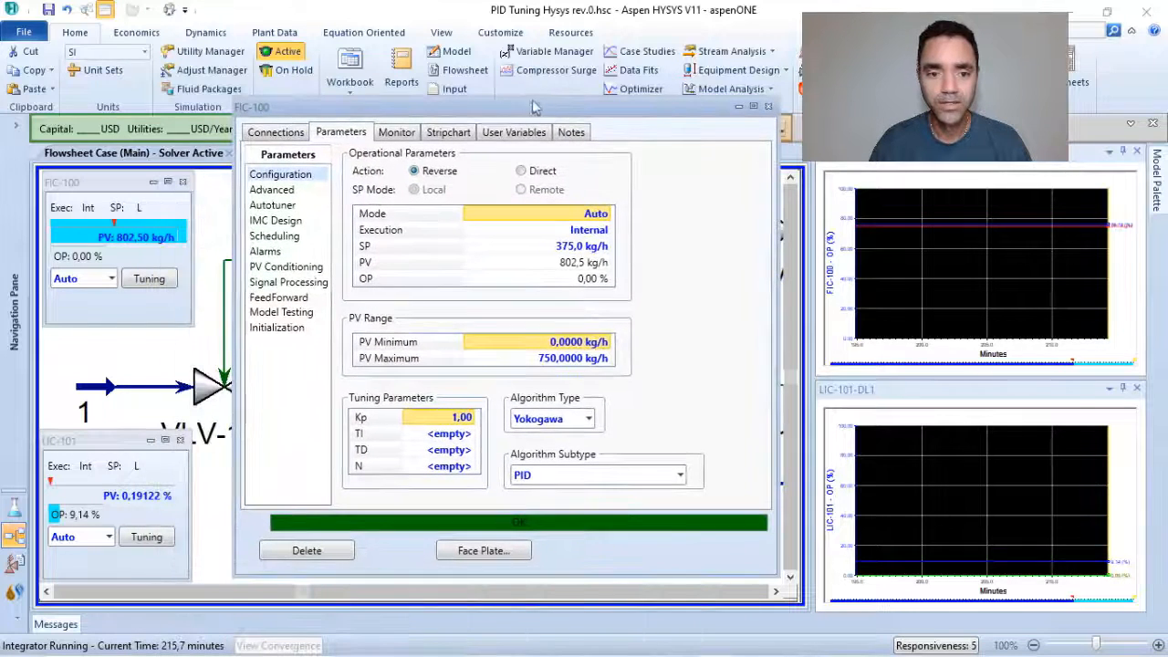
pyautogui.click(399, 135)
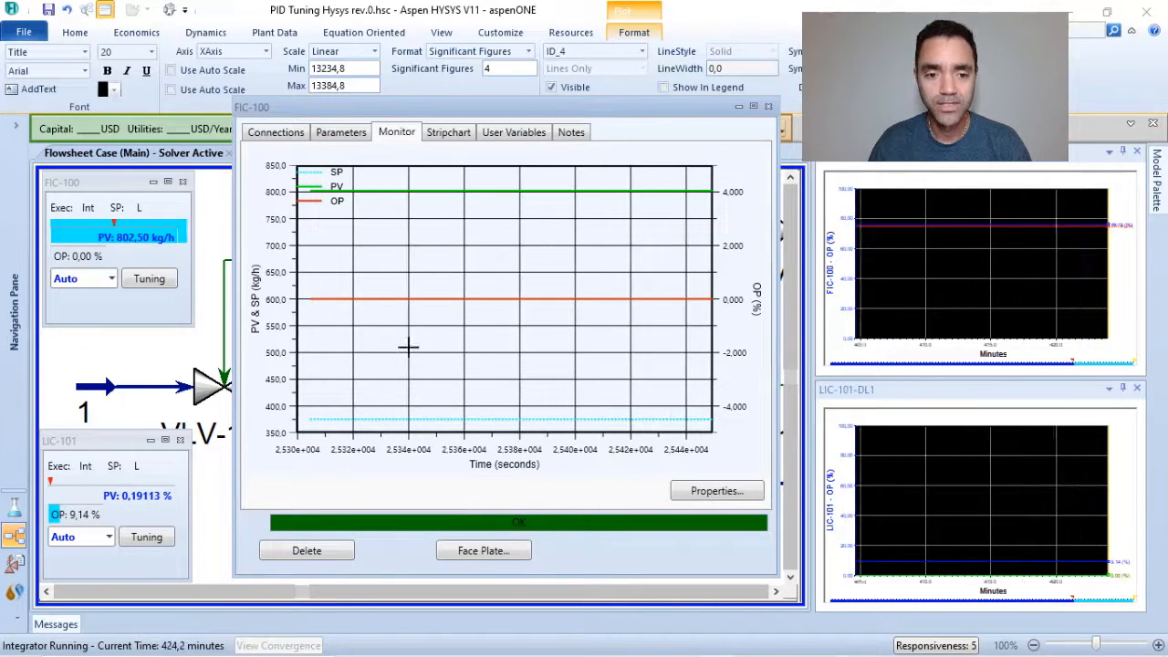
# Set the proportional gain Kp of FIC-100 to 0,5 in its configuration parameters.
pyautogui.click(340, 133)
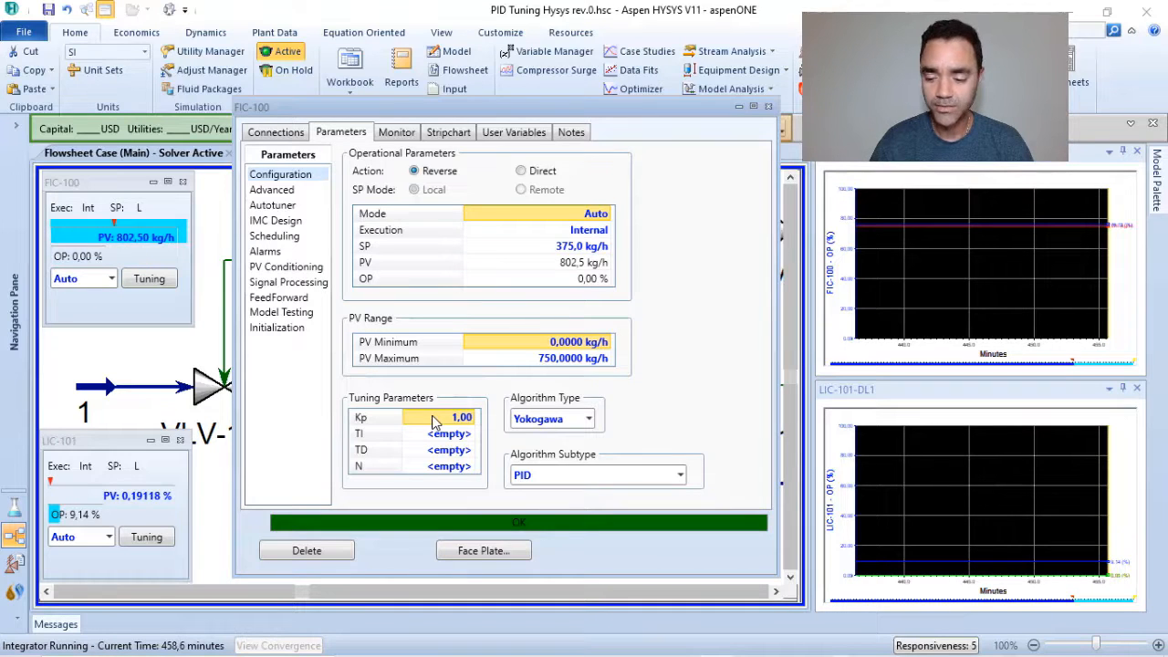
pyautogui.write('0,5')
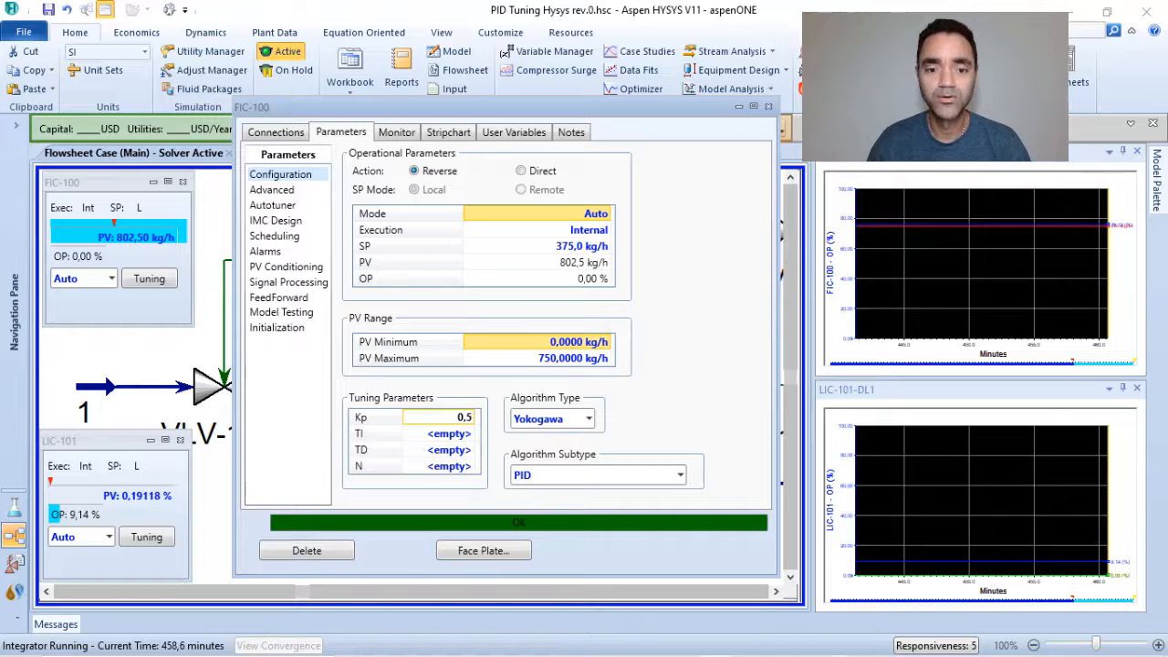
pyautogui.press('Return')
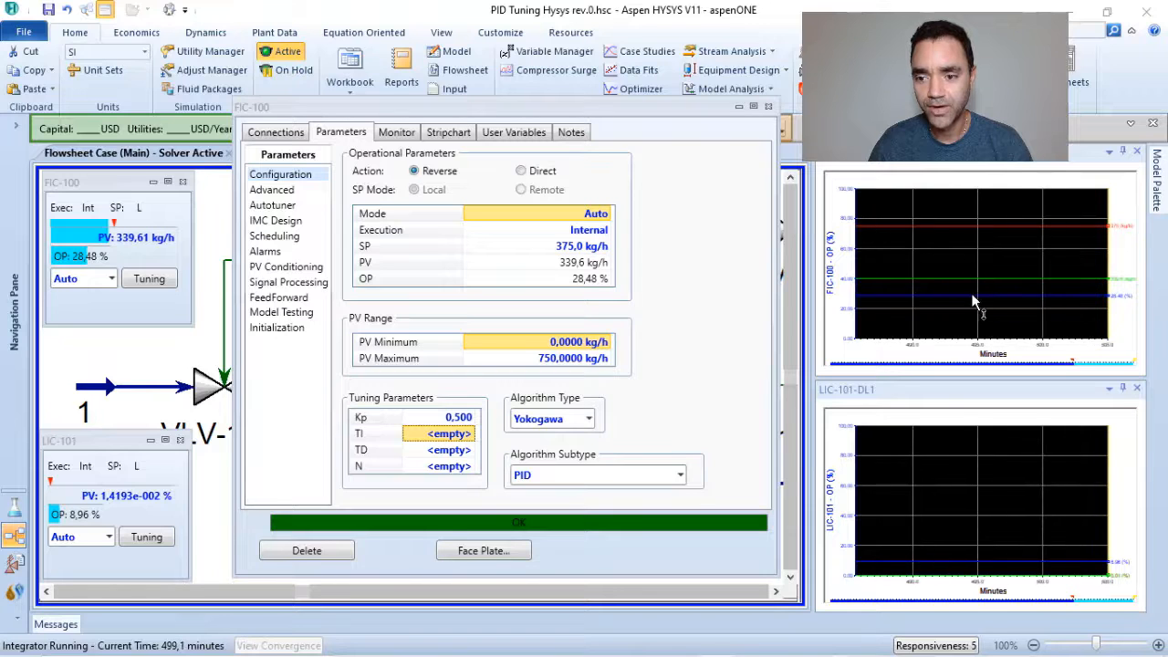
# Set the FIC-100 strip chart's time axis Delta Time to 30 minutes and close its configuration.
pyautogui.rightClick(979, 208)
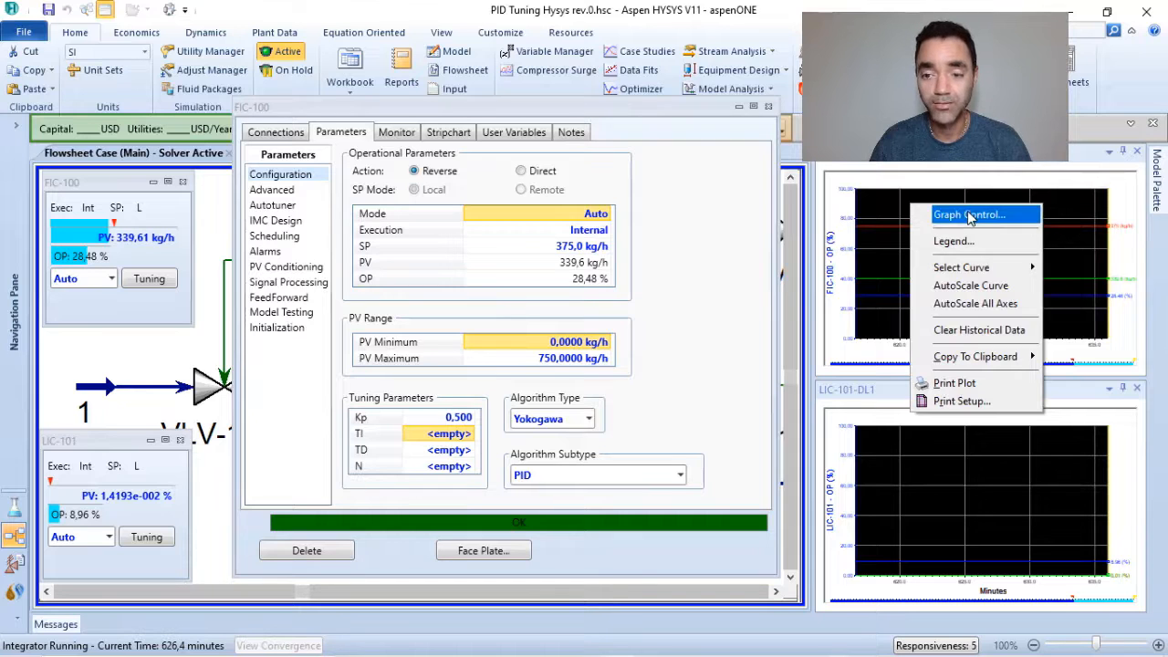
pyautogui.click(970, 215)
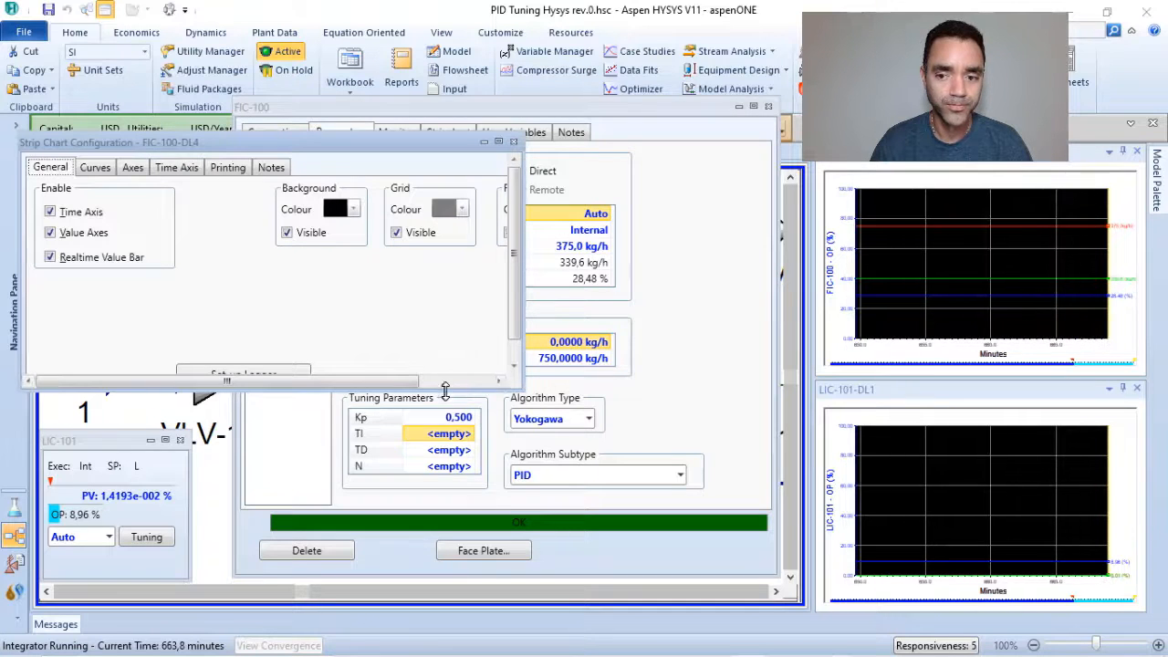
pyautogui.moveTo(446, 390); pyautogui.dragTo(457, 484)
pyautogui.click(95, 168)
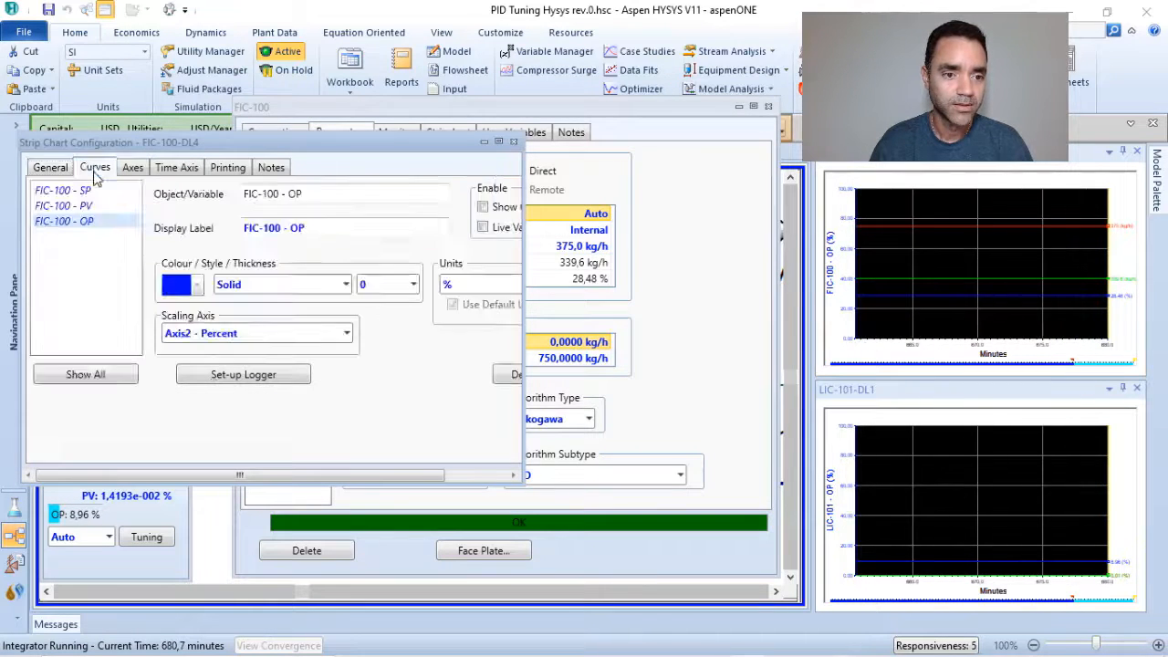
pyautogui.click(133, 168)
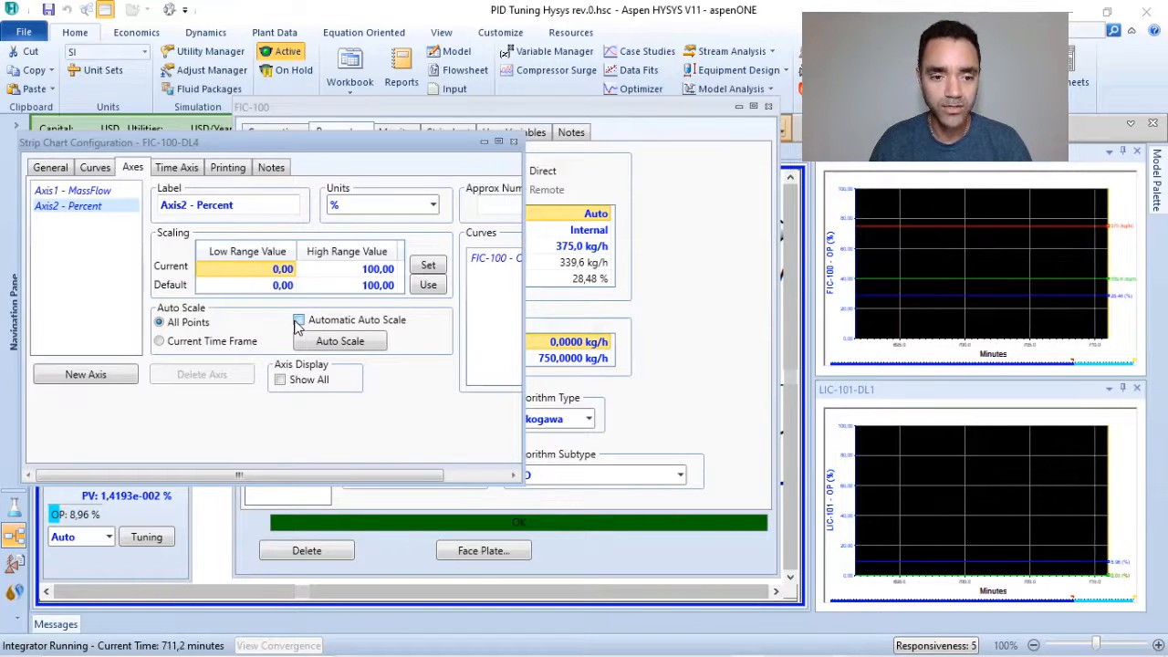
pyautogui.click(176, 167)
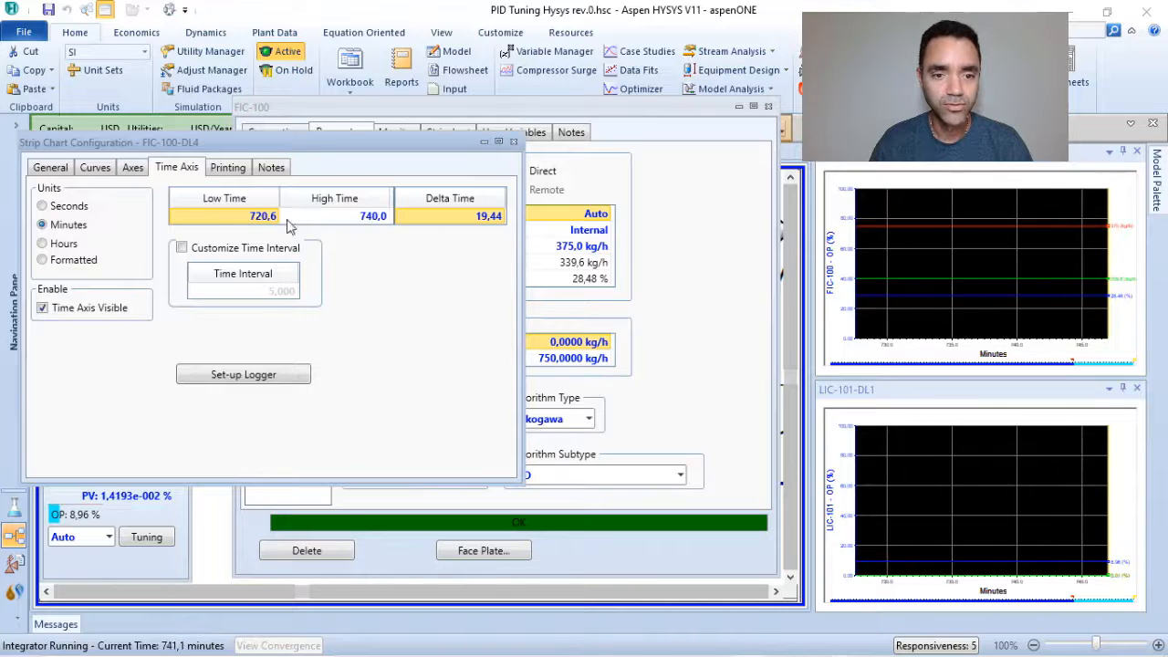
pyautogui.click(480, 217)
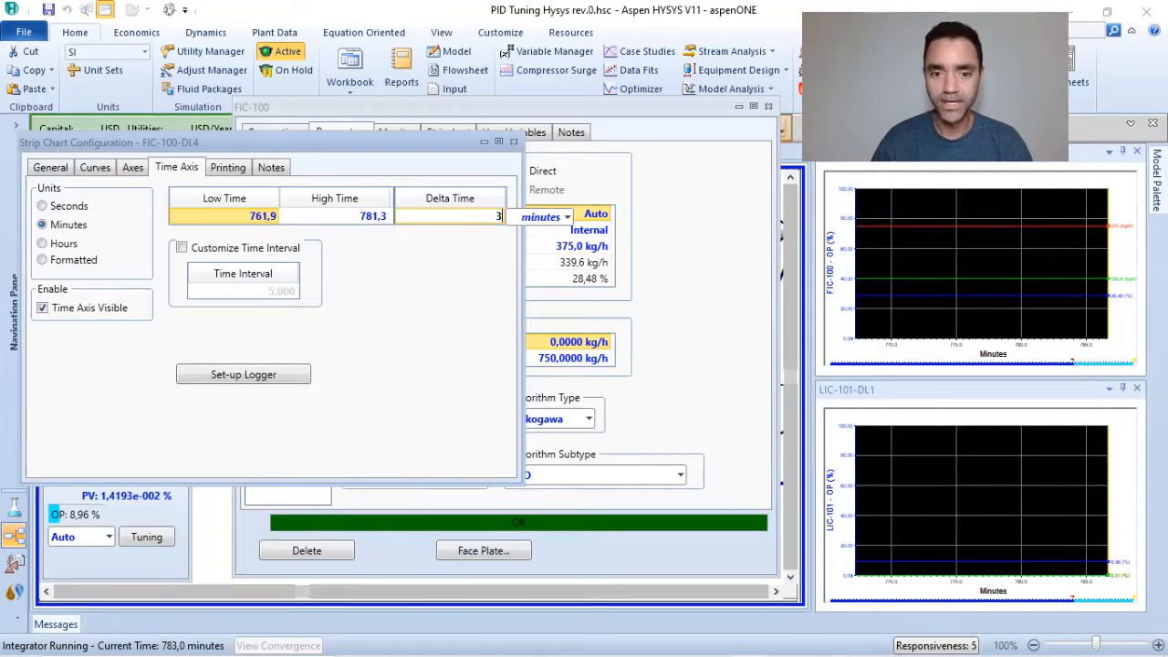
pyautogui.write('30')
pyautogui.press('Return')
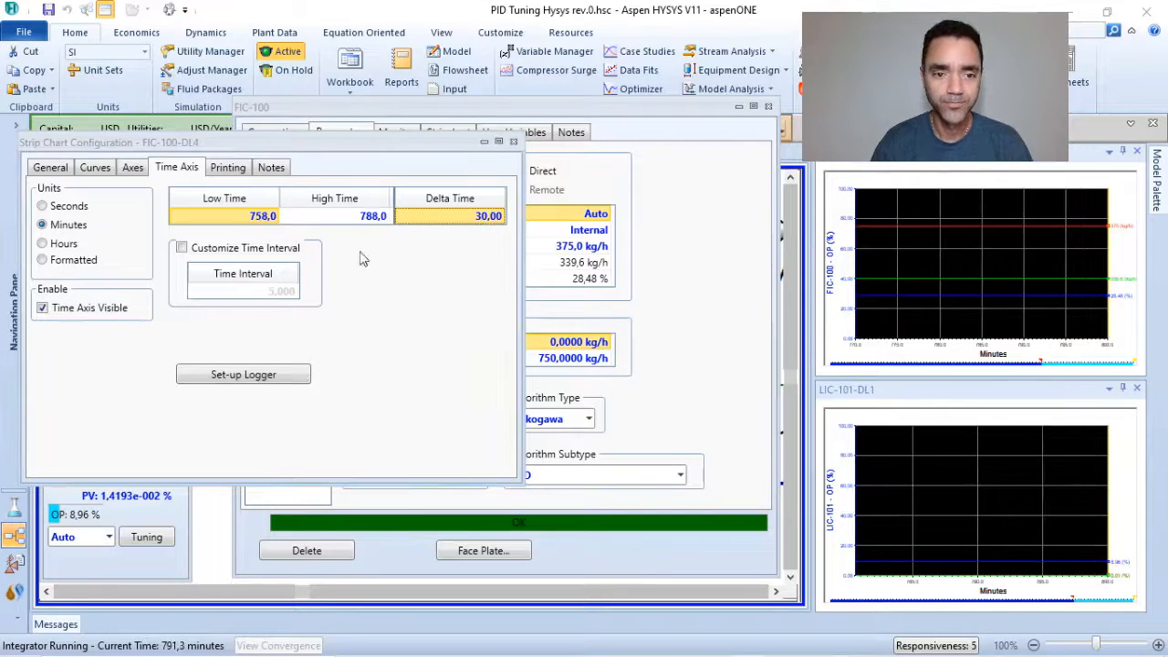
pyautogui.click(132, 168)
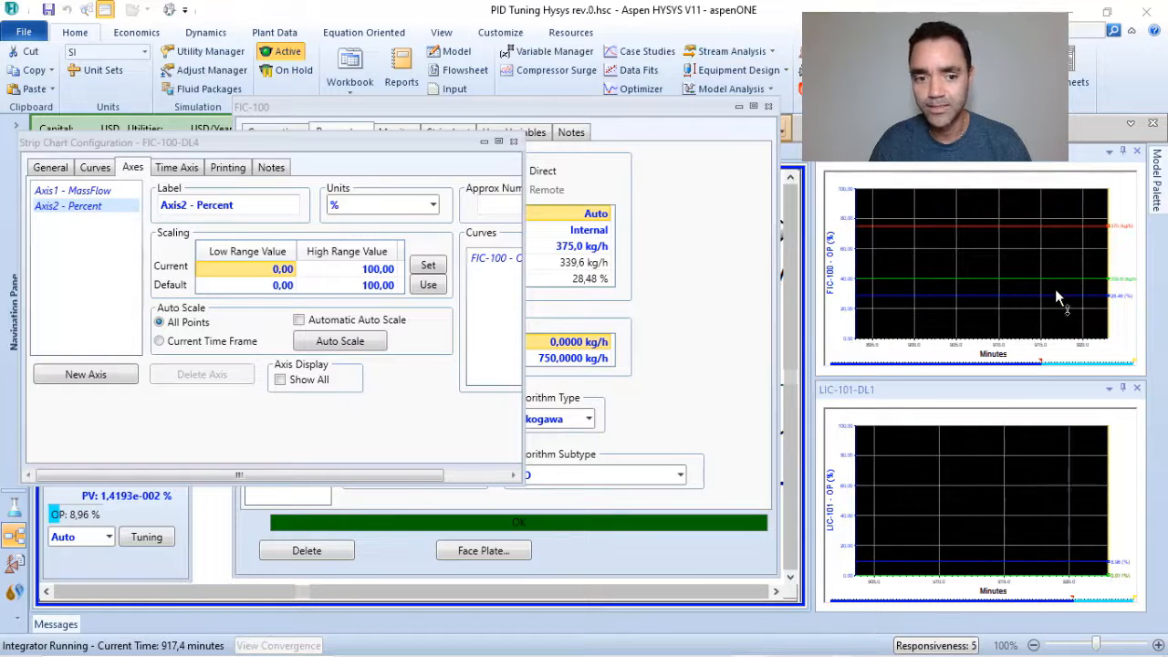
pyautogui.click(513, 139)
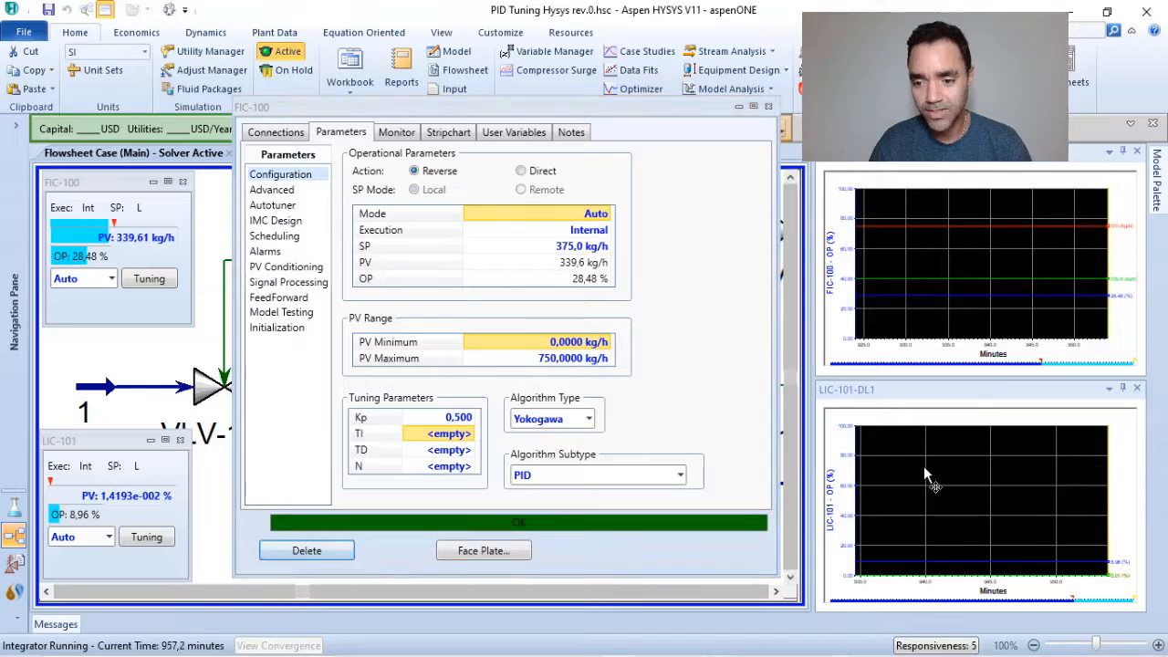
# Match the LIC-101 strip chart's time span to that of the FIC-100 chart and close its configuration.
pyautogui.rightClick(857, 259)
pyautogui.click(908, 267)
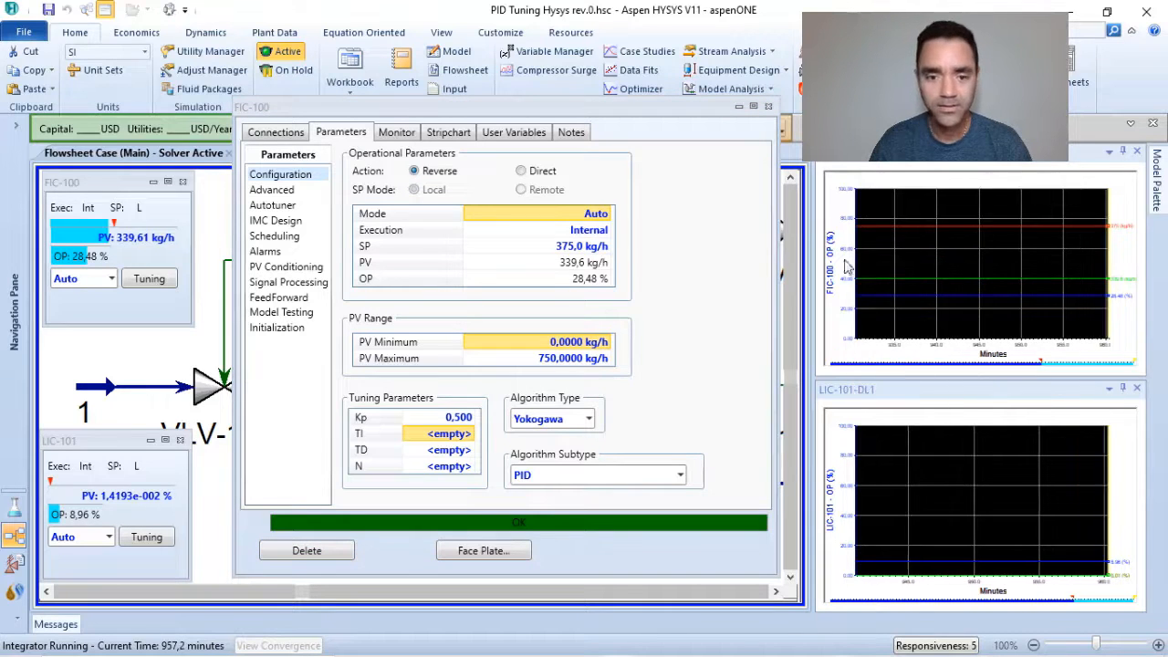
pyautogui.click(212, 203)
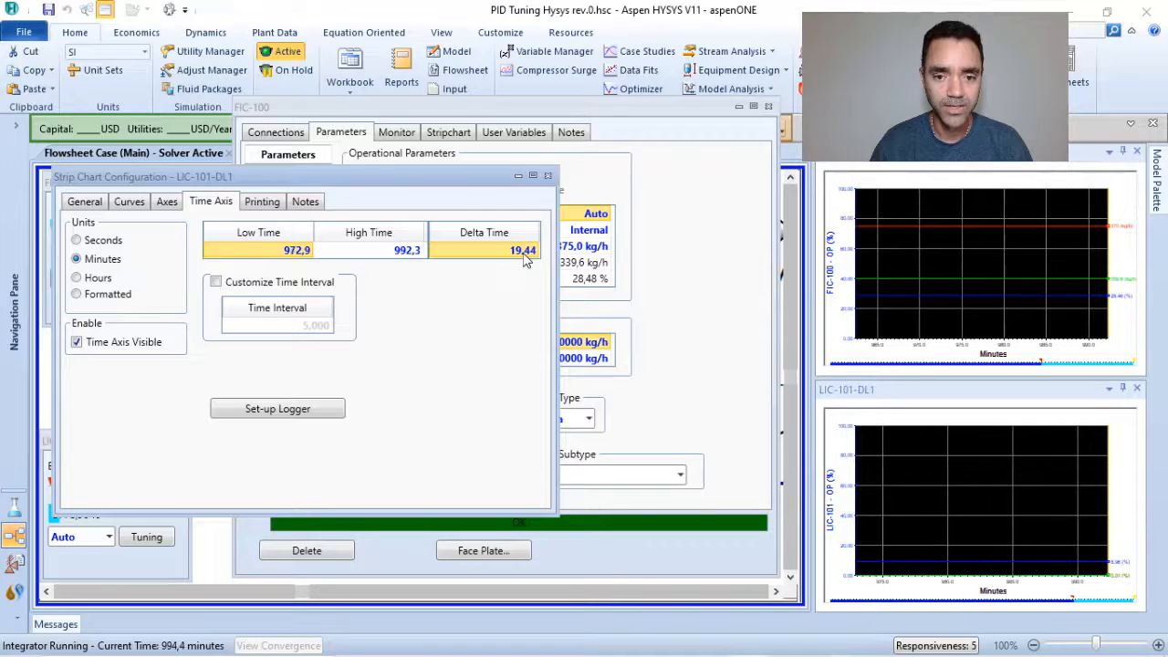
pyautogui.press('Escape')
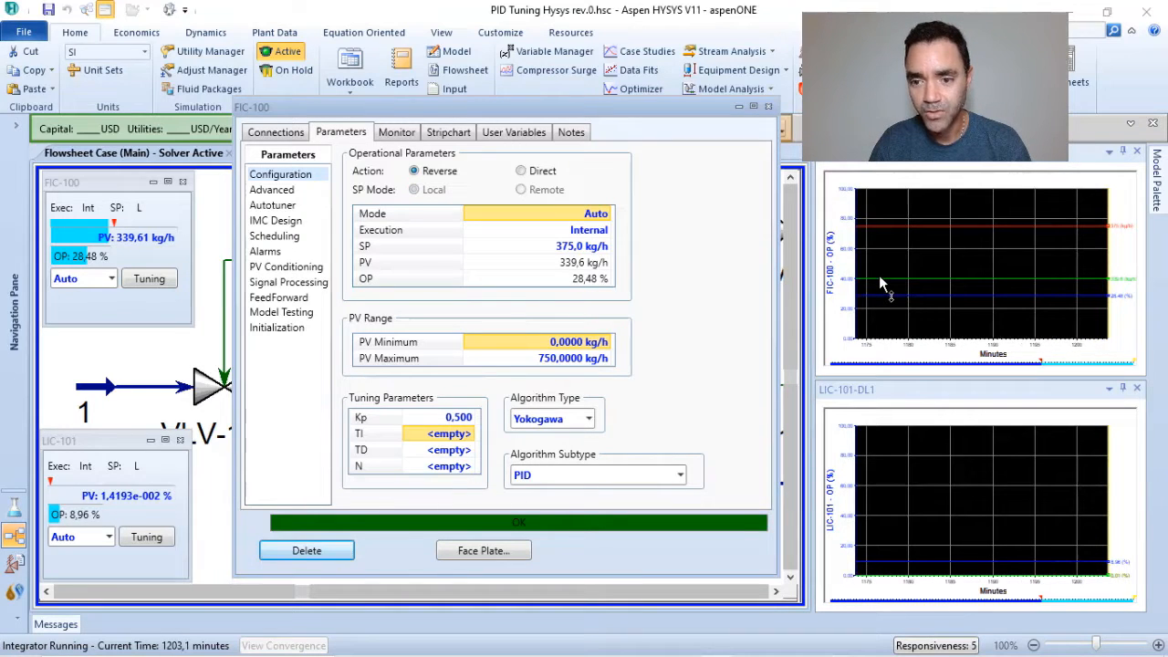
# Switch the value axis shown on the FIC-100 strip chart from OP to the SP mass flow in kg/h.
pyautogui.click(829, 303)
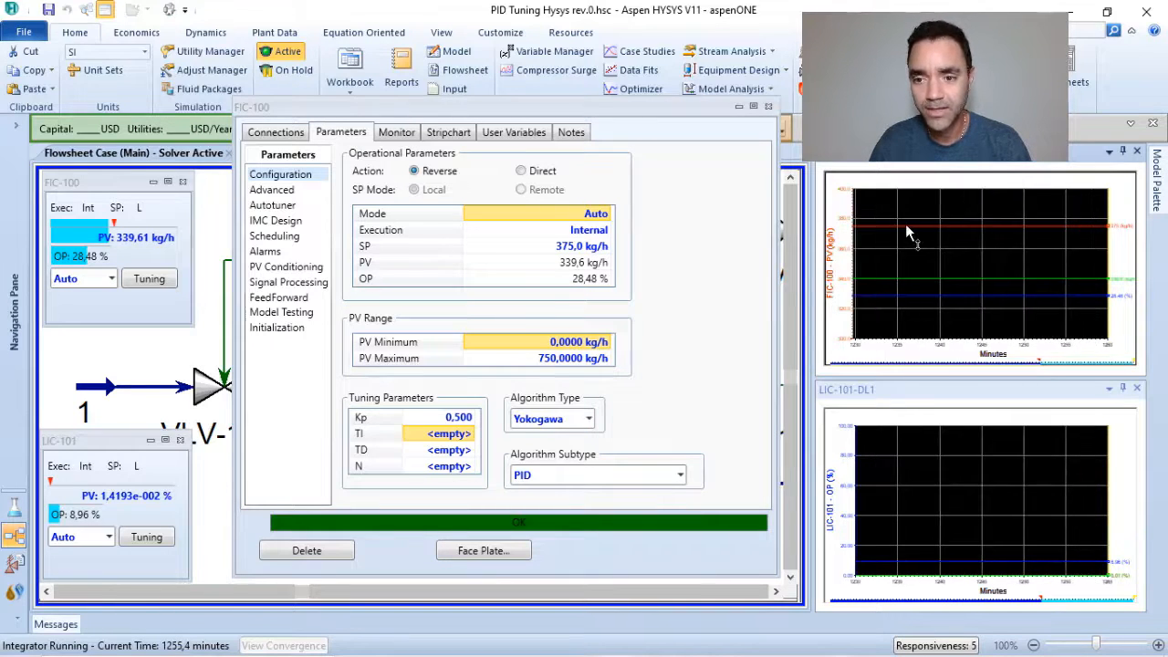
pyautogui.click(840, 304)
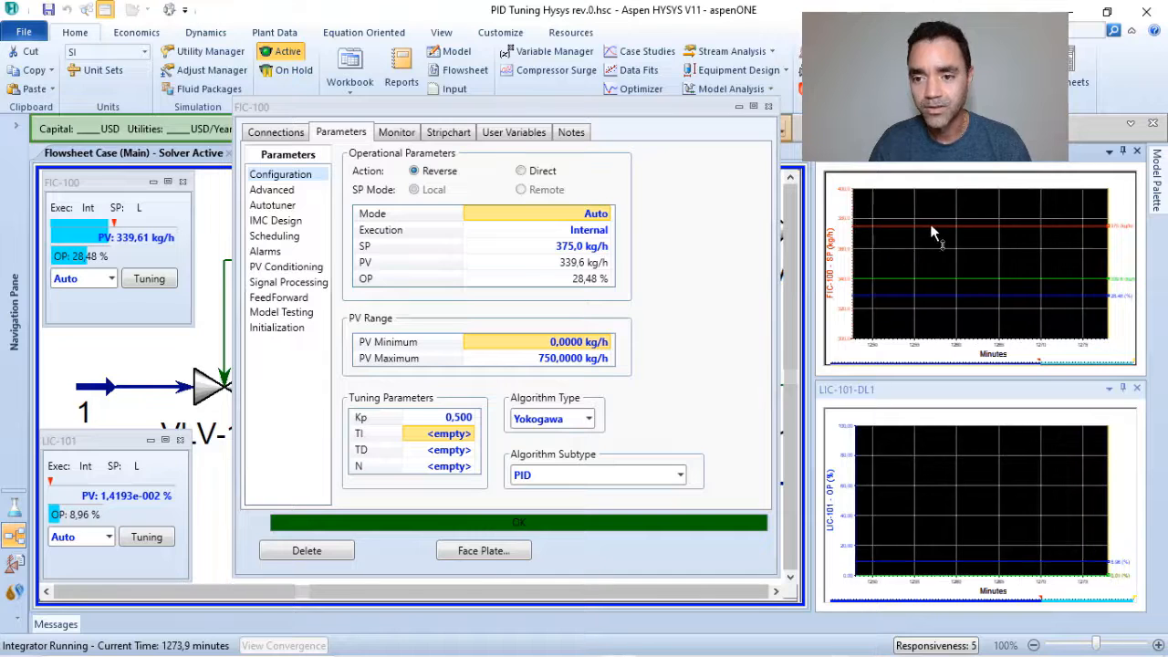
pyautogui.moveTo(926, 223)
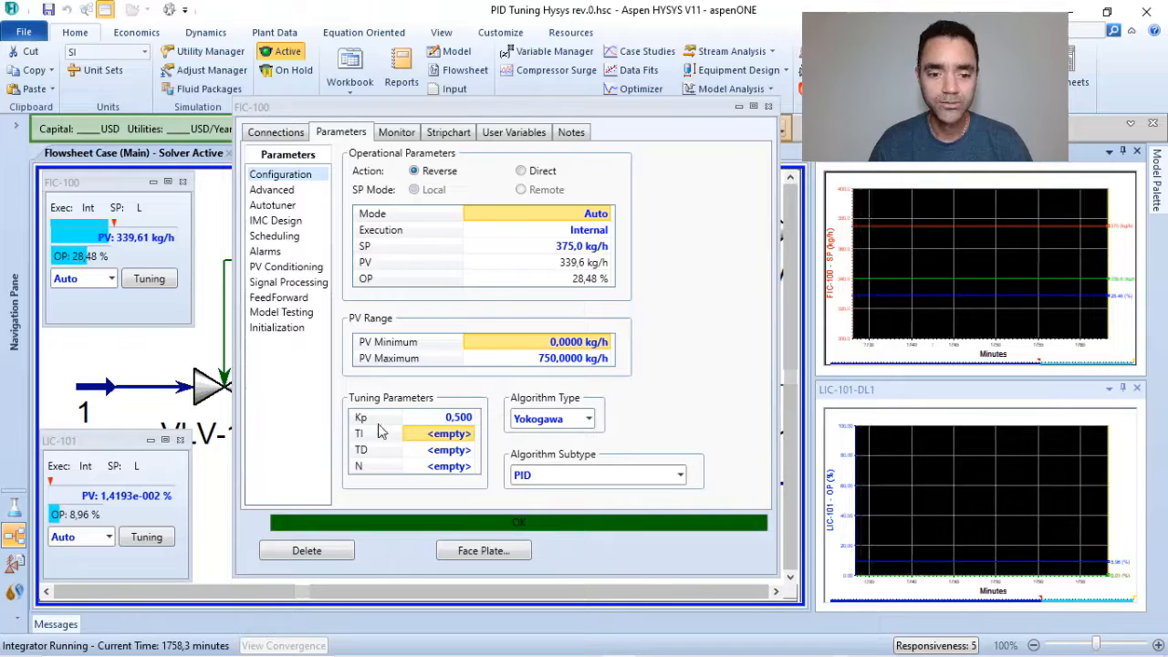
# Set the integral time TI of FIC-100 to 1 minute and step its setpoint to 550 kg/h.
pyautogui.click(464, 434)
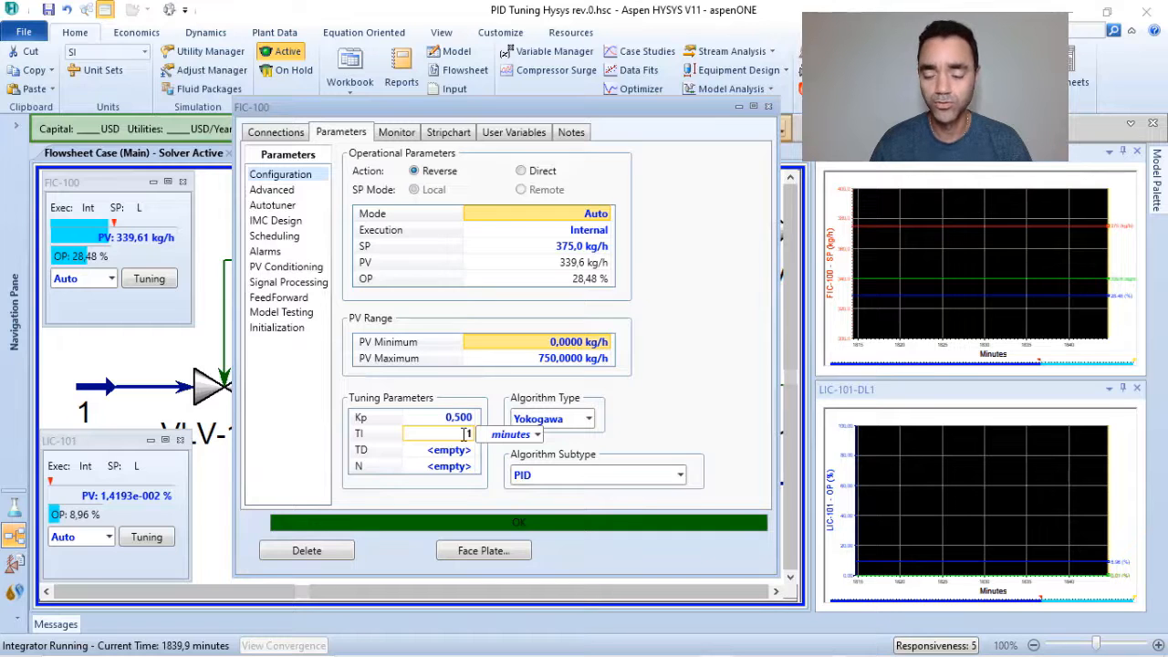
pyautogui.press('Return')
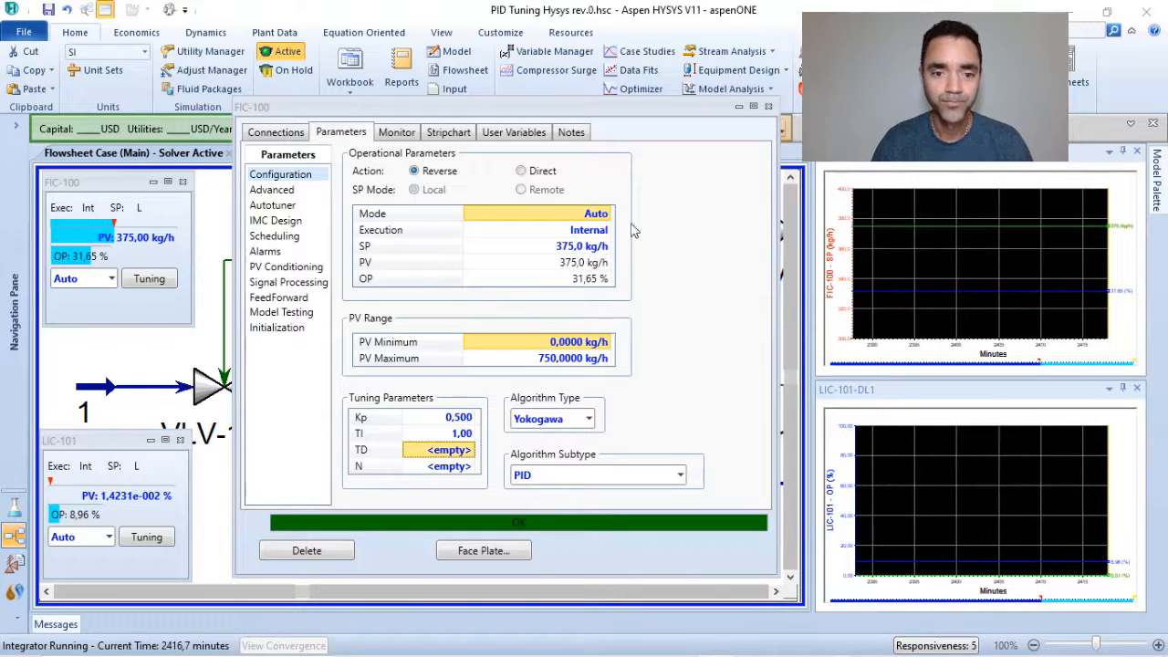
pyautogui.click(581, 248)
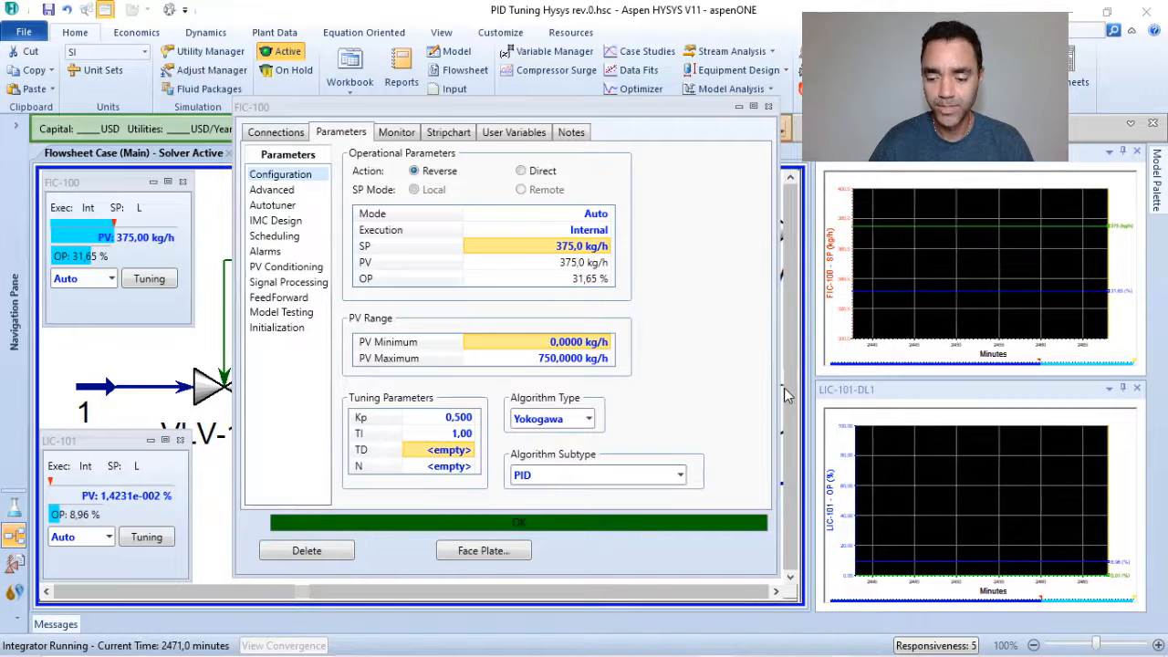
pyautogui.write('550')
pyautogui.press('Return')
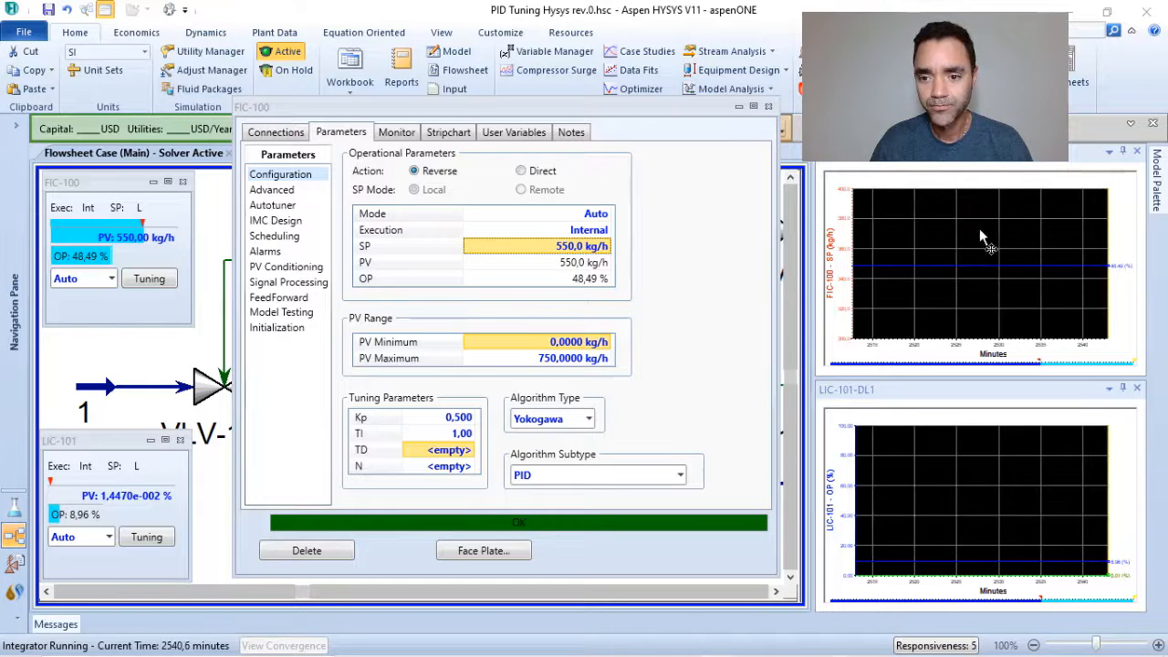
# Step the FIC-100 setpoint down to 250 kg/h.
pyautogui.click(575, 248)
pyautogui.write('2')
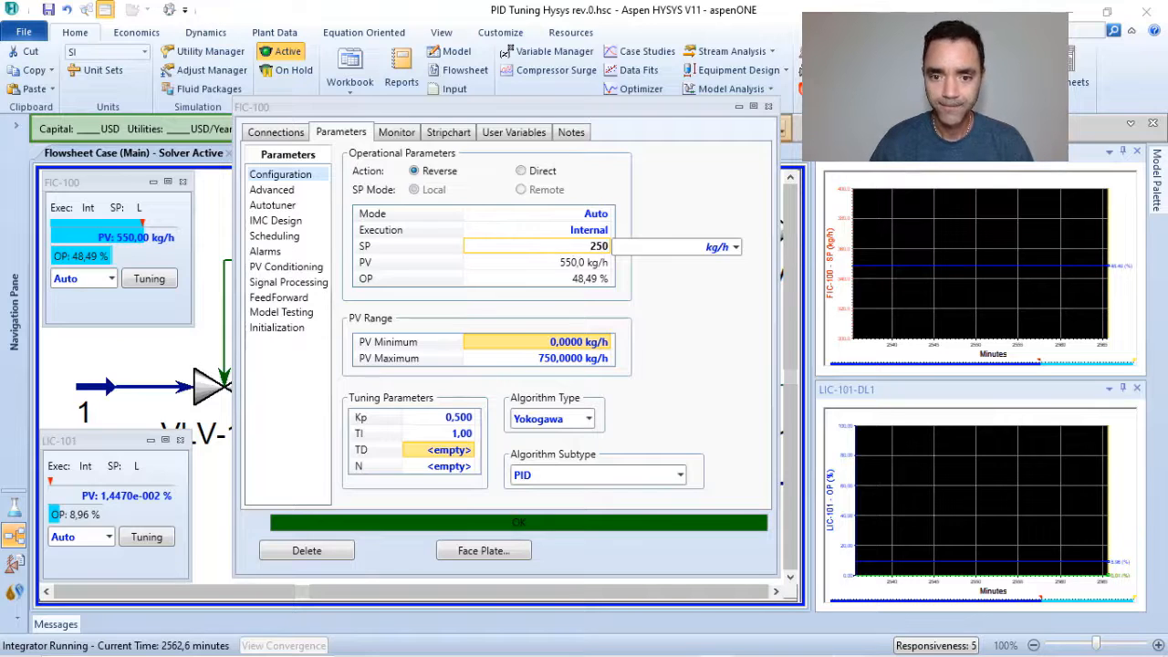
pyautogui.write('50')
pyautogui.press('Return')
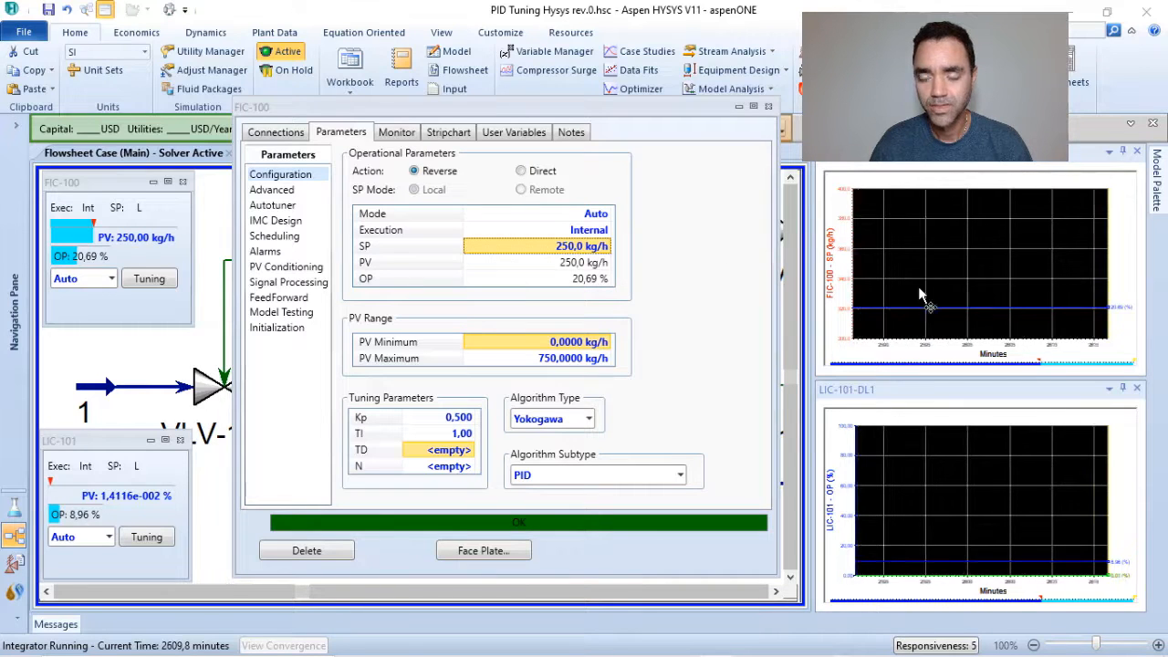
# Enable Automatic Auto Scale for the MassFlow axis of the FIC-100 strip chart and close its configuration.
pyautogui.rightClick(959, 230)
pyautogui.click(959, 241)
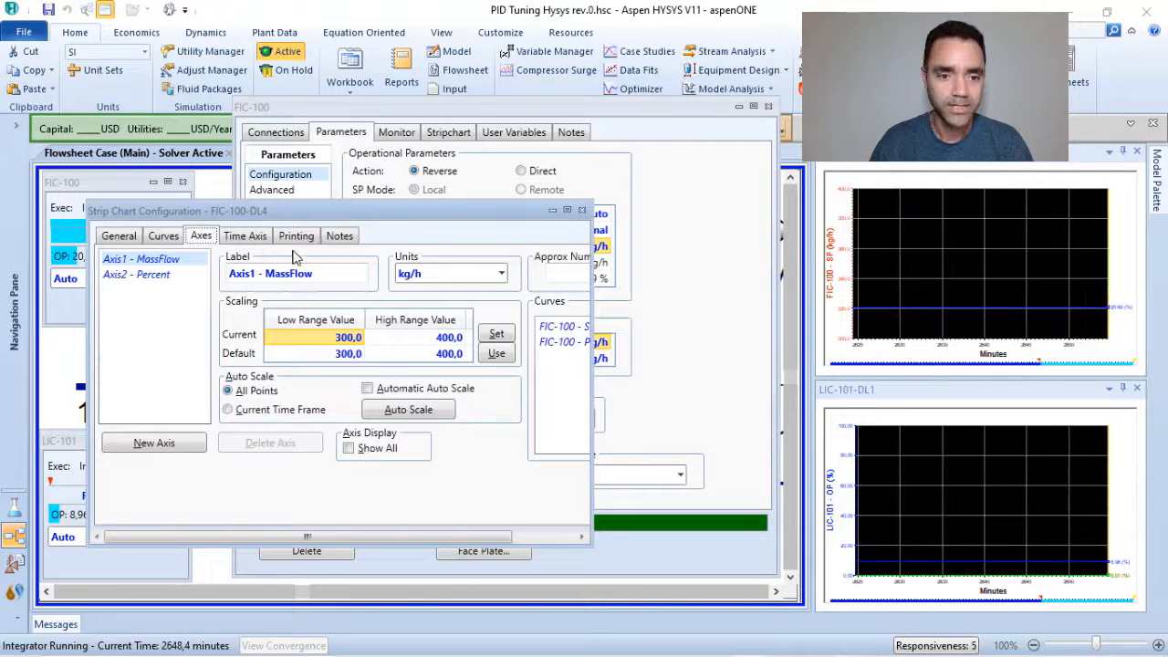
pyautogui.click(367, 388)
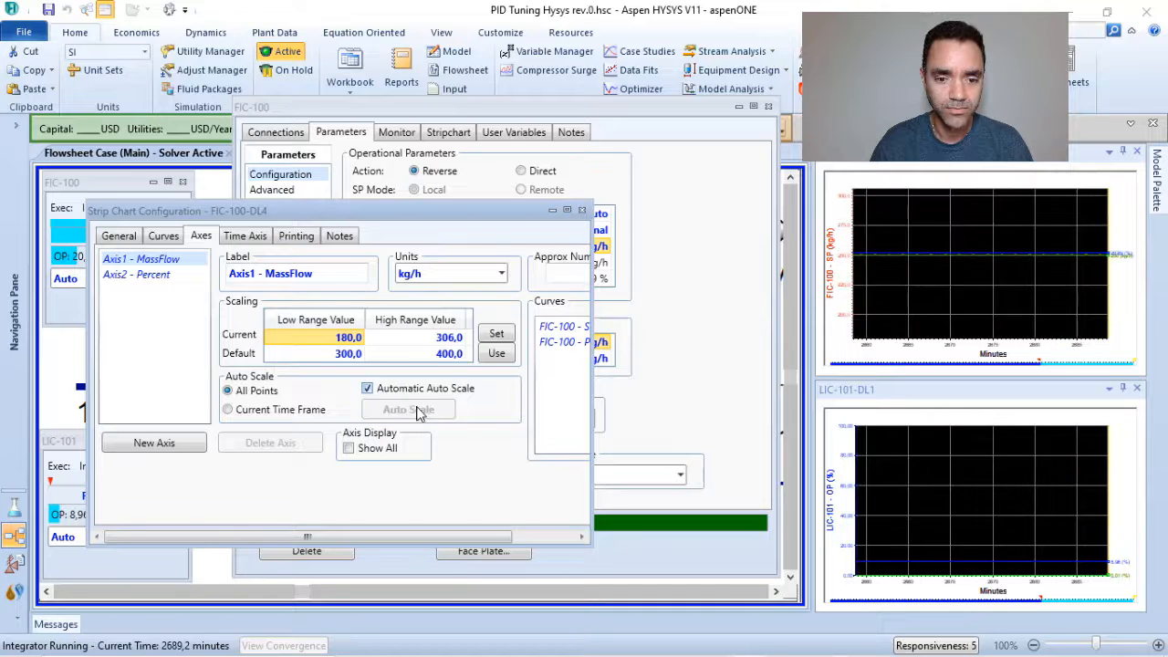
pyautogui.click(582, 211)
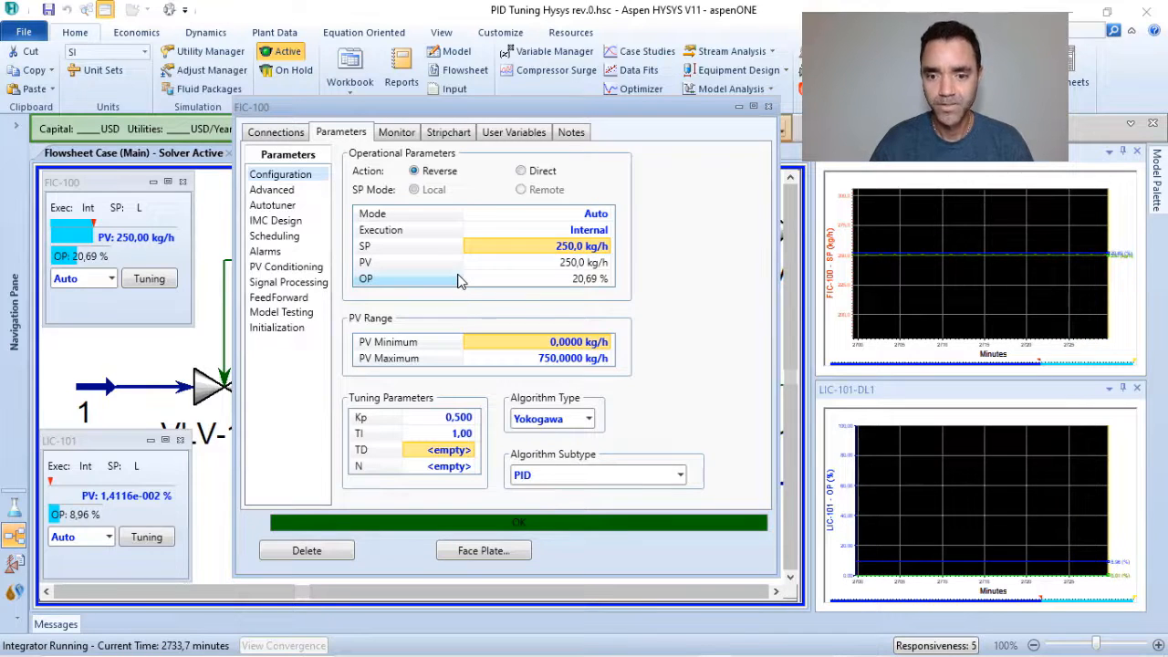
# Step the FIC-100 setpoint up to 500 kg/h and back down to 250 kg/h to test the response.
pyautogui.write('500')
pyautogui.press('Return')
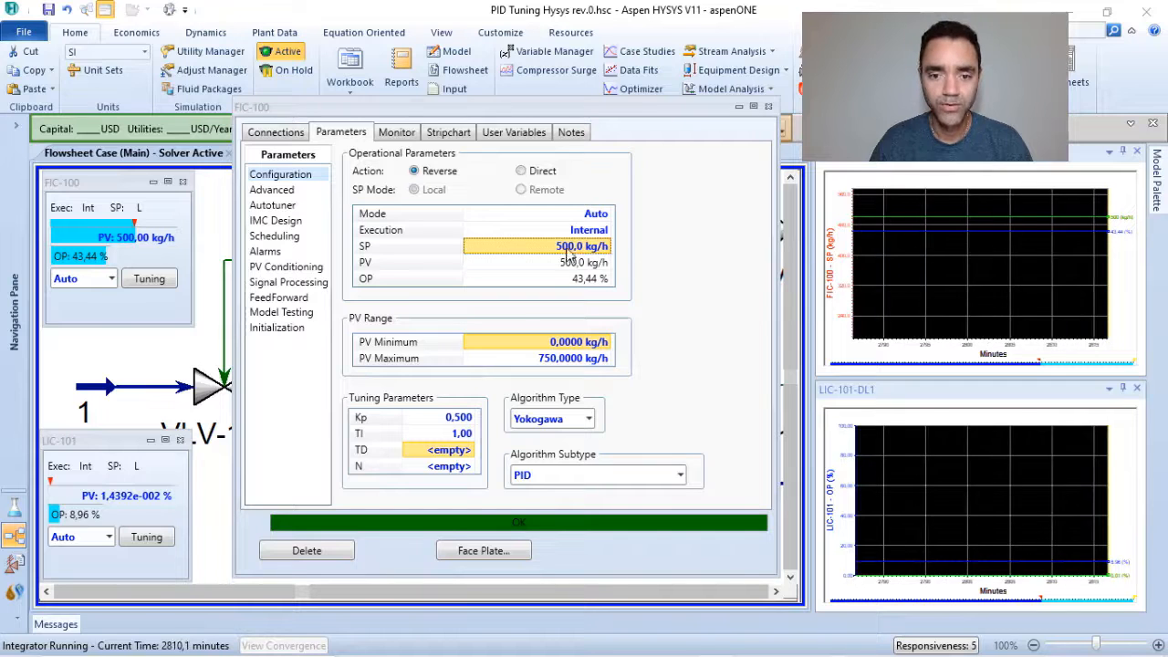
pyautogui.moveTo(560, 251)
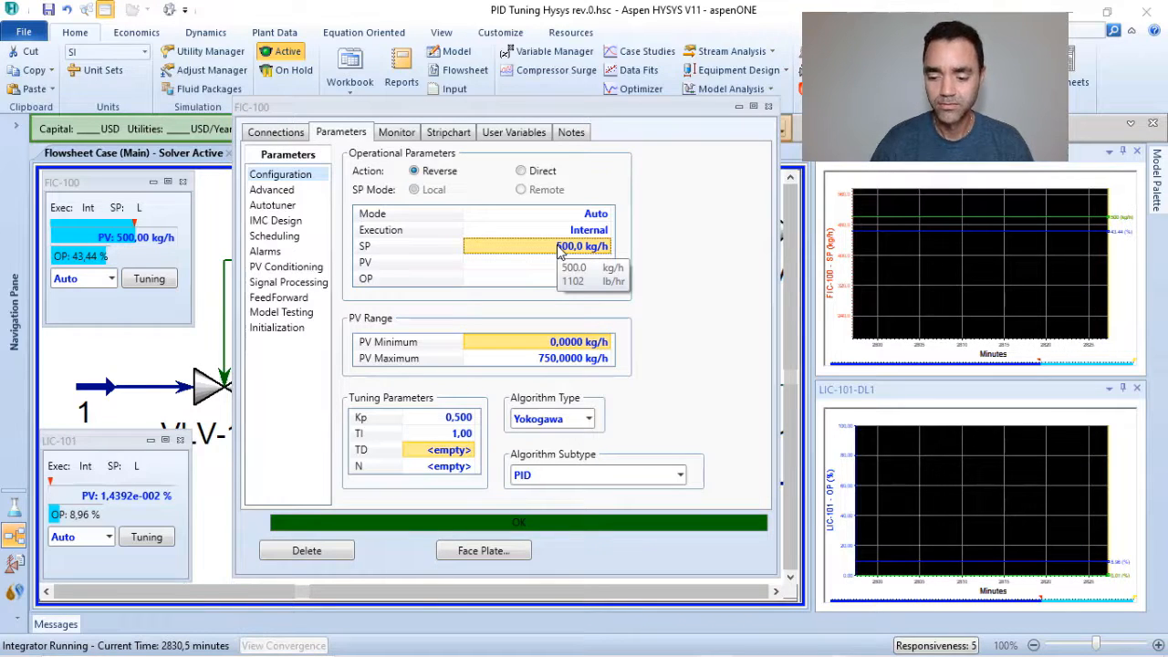
pyautogui.write('250')
pyautogui.press('Return')
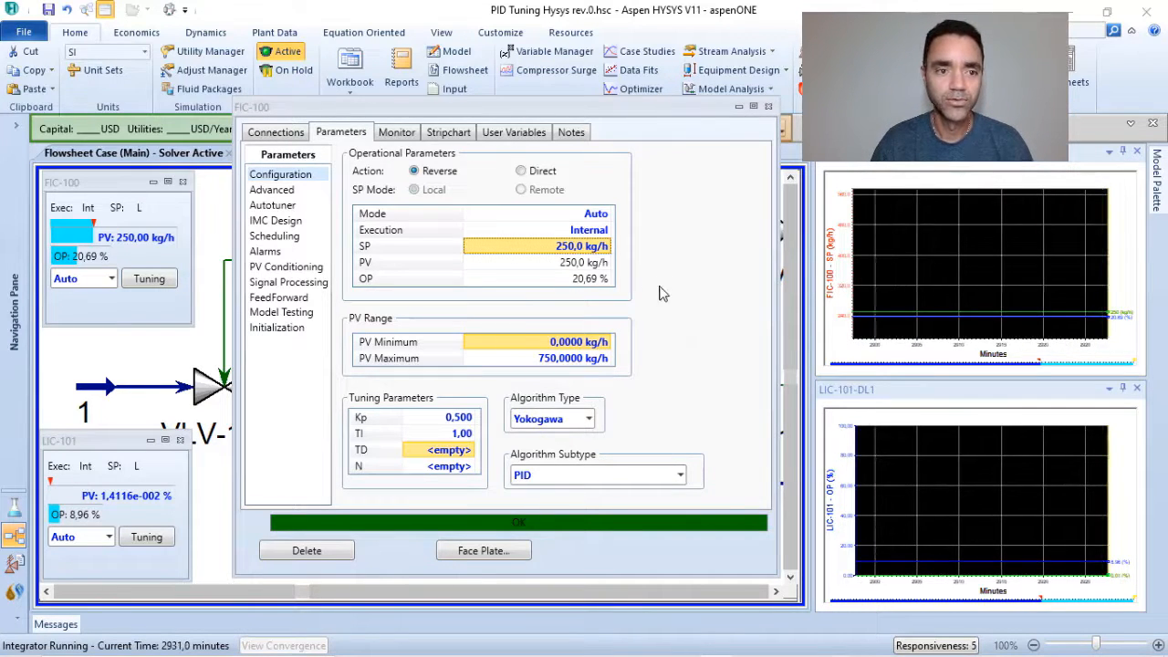
# Stop the integrator, set its acceleration to 0,005 and restart the dynamic run.
pyautogui.click(769, 105)
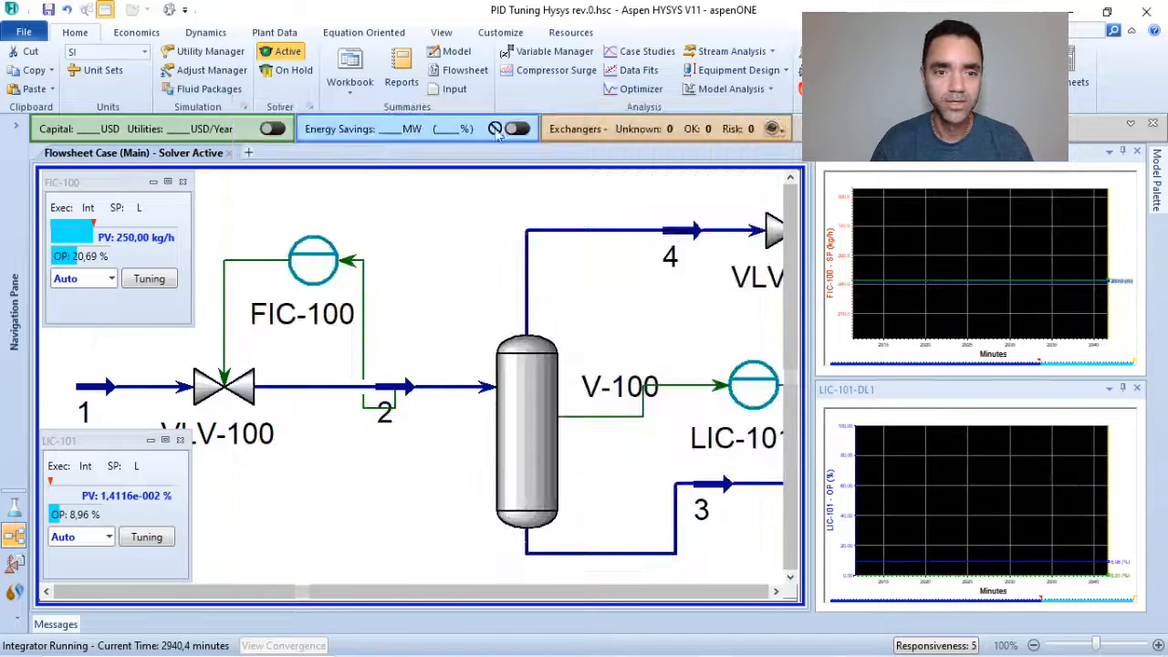
pyautogui.click(208, 34)
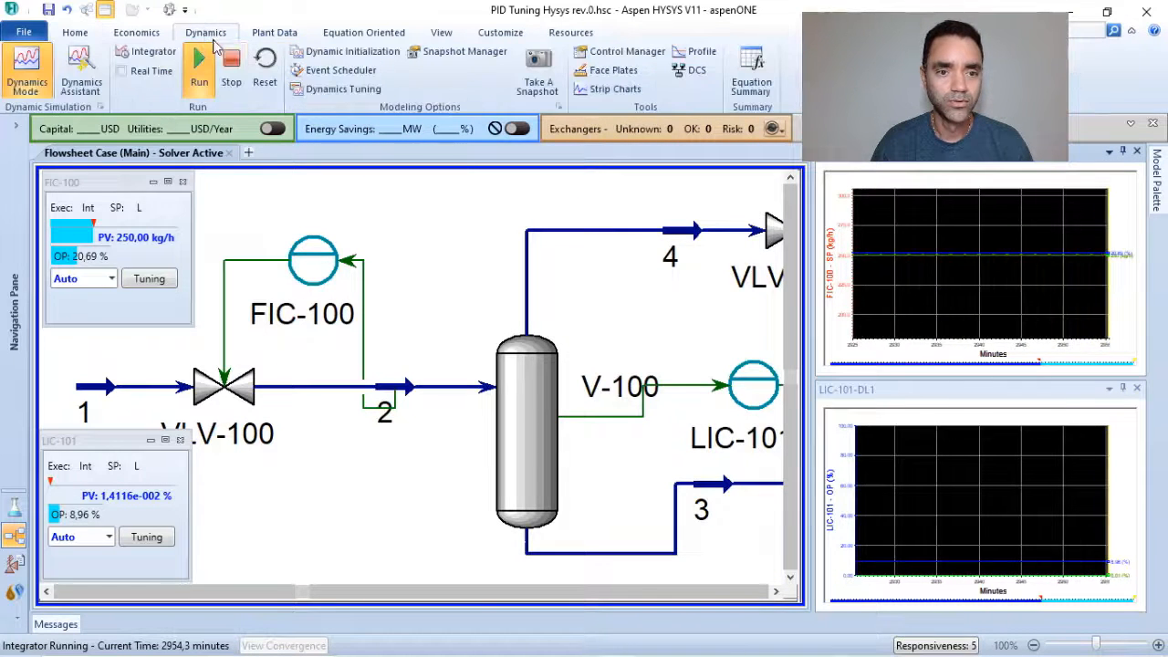
pyautogui.click(231, 66)
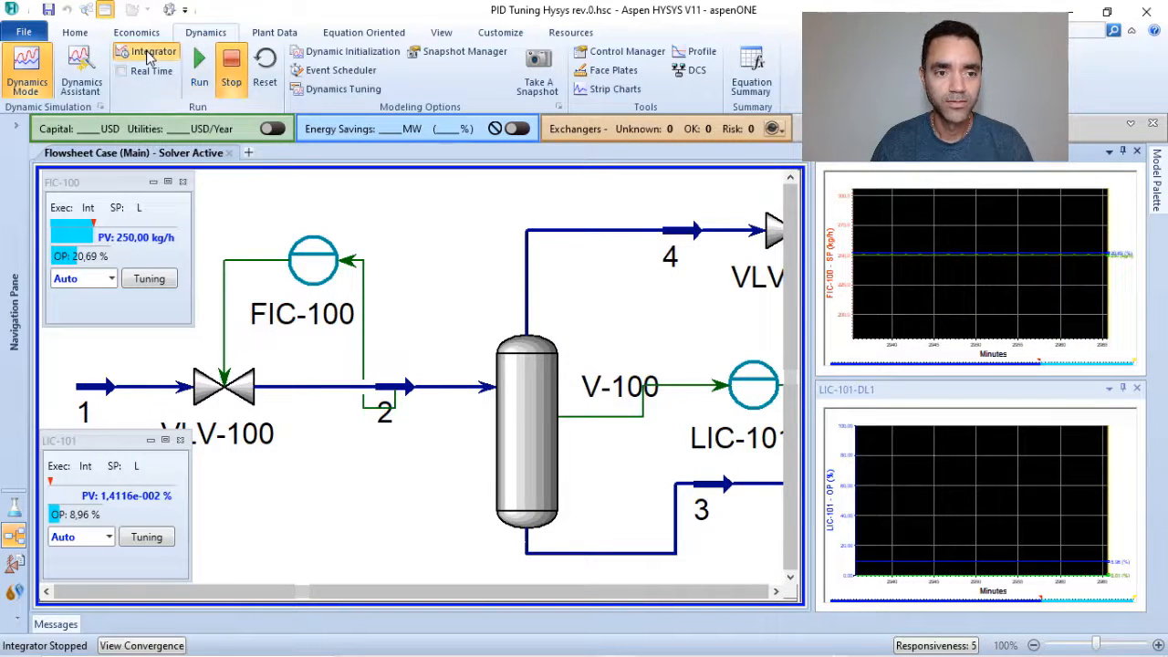
pyautogui.click(149, 53)
pyautogui.click(397, 408)
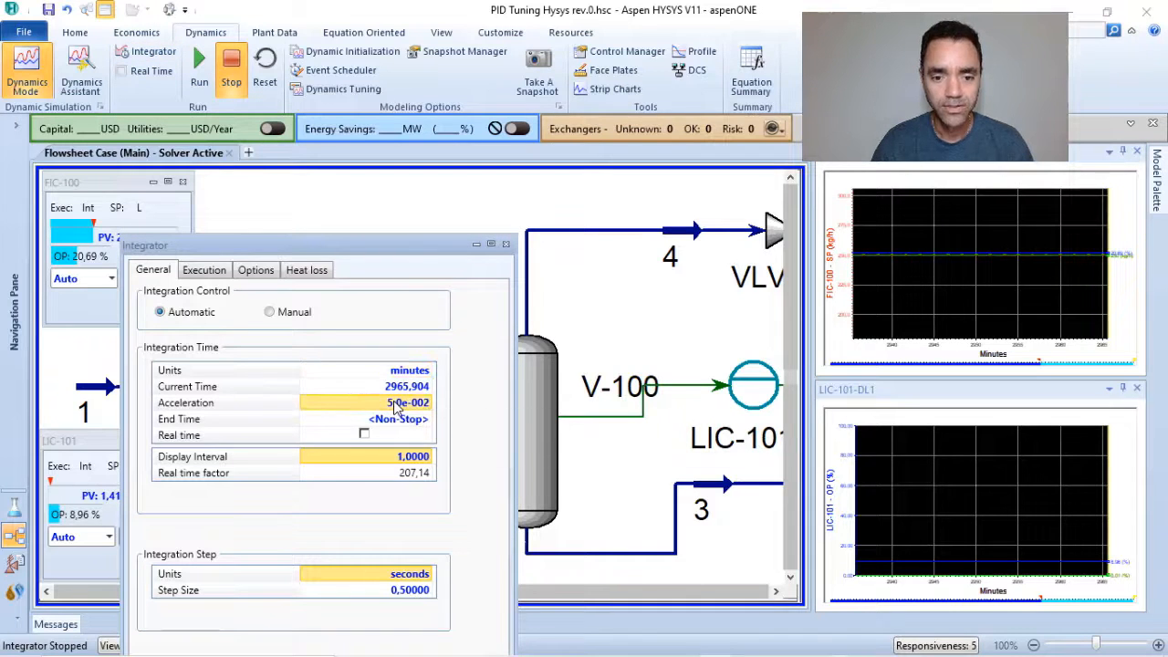
pyautogui.write('0,005')
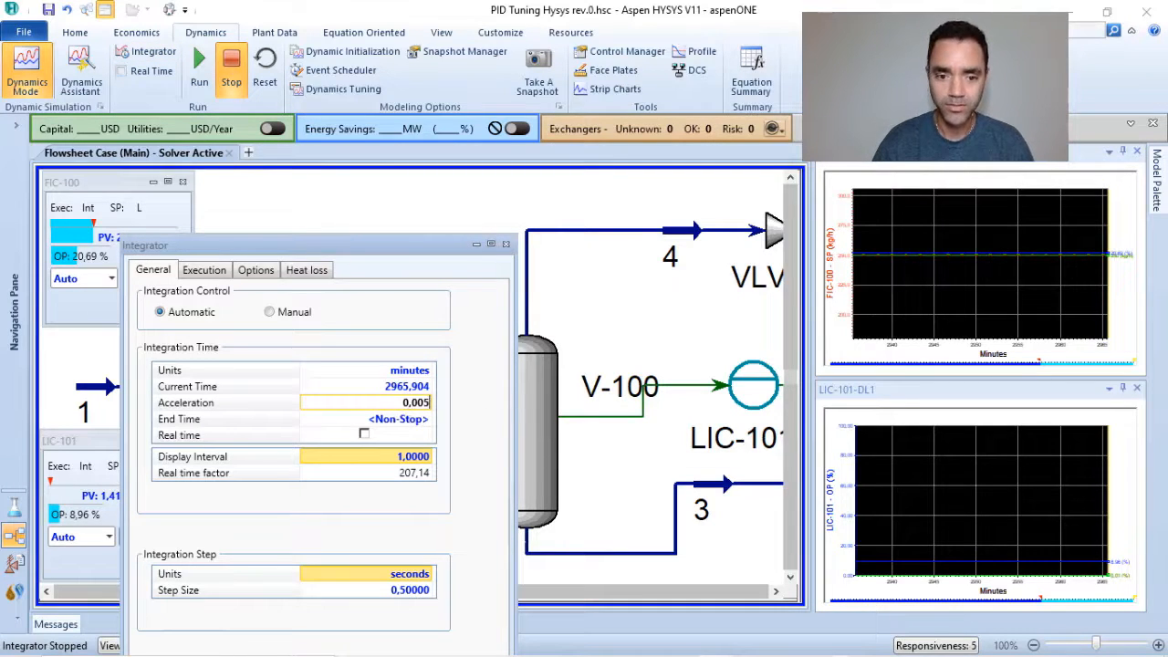
pyautogui.press('Return')
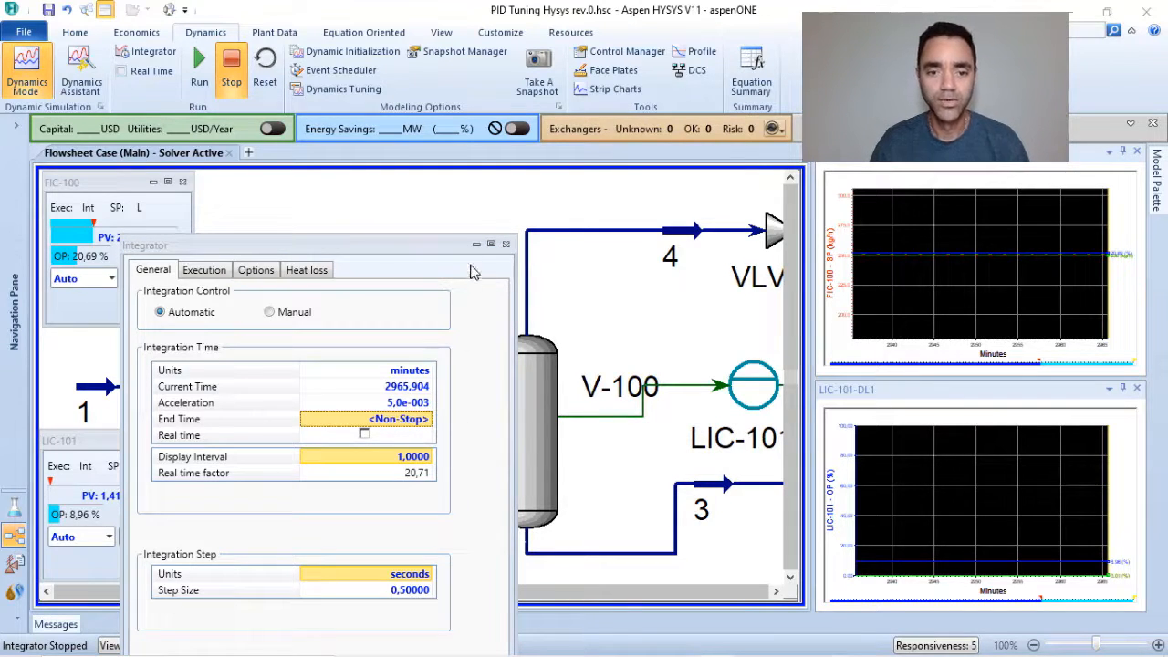
pyautogui.click(199, 65)
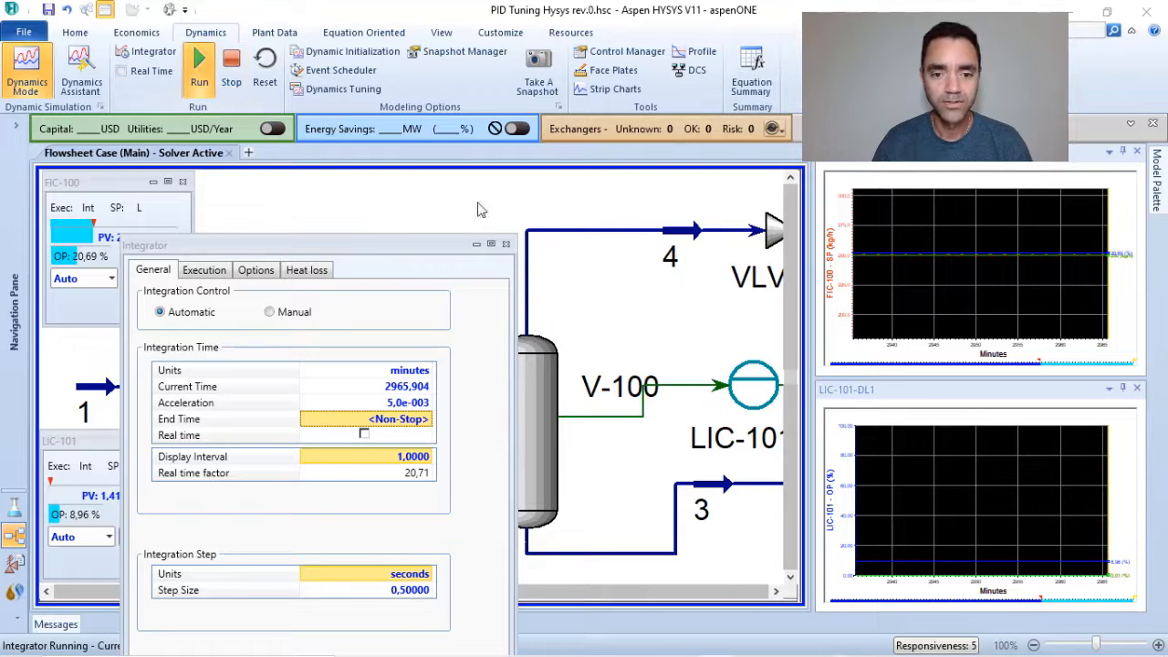
pyautogui.click(672, 274)
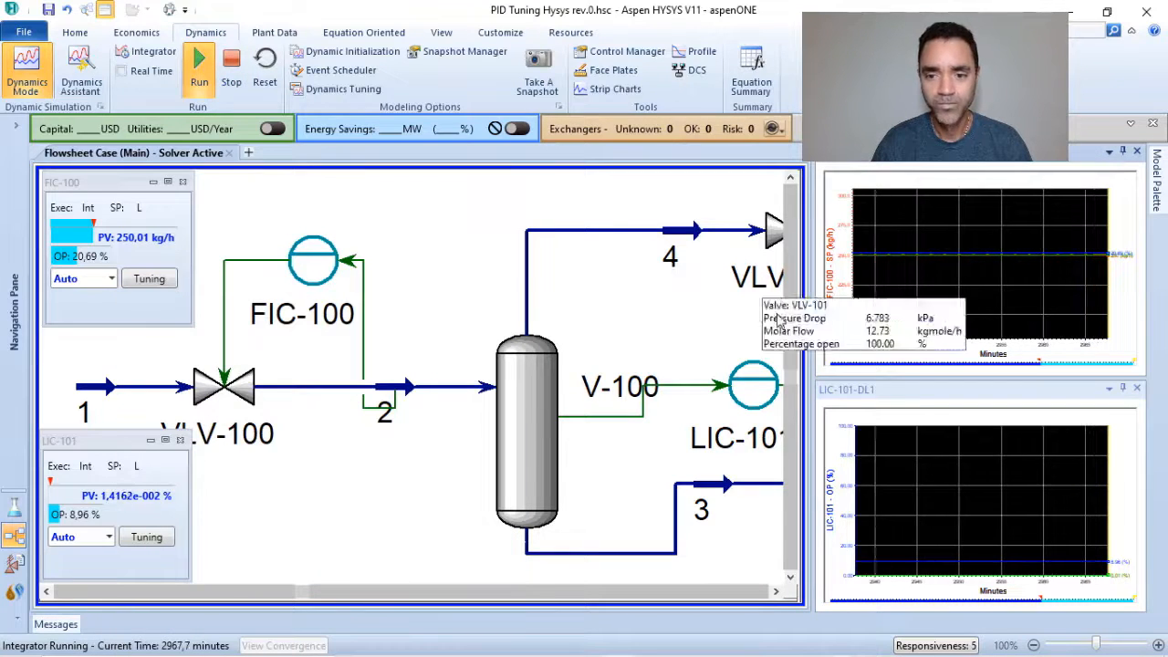
# Step the FIC-100 setpoint up to 350 kg/h.
pyautogui.click(113, 236)
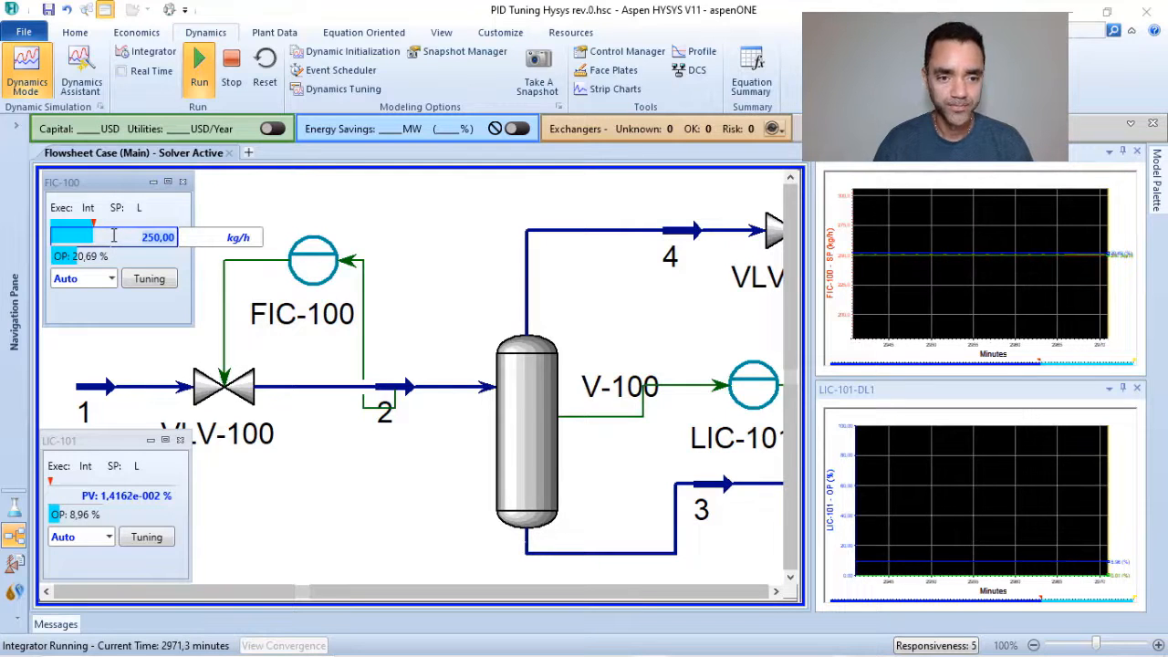
pyautogui.write('350')
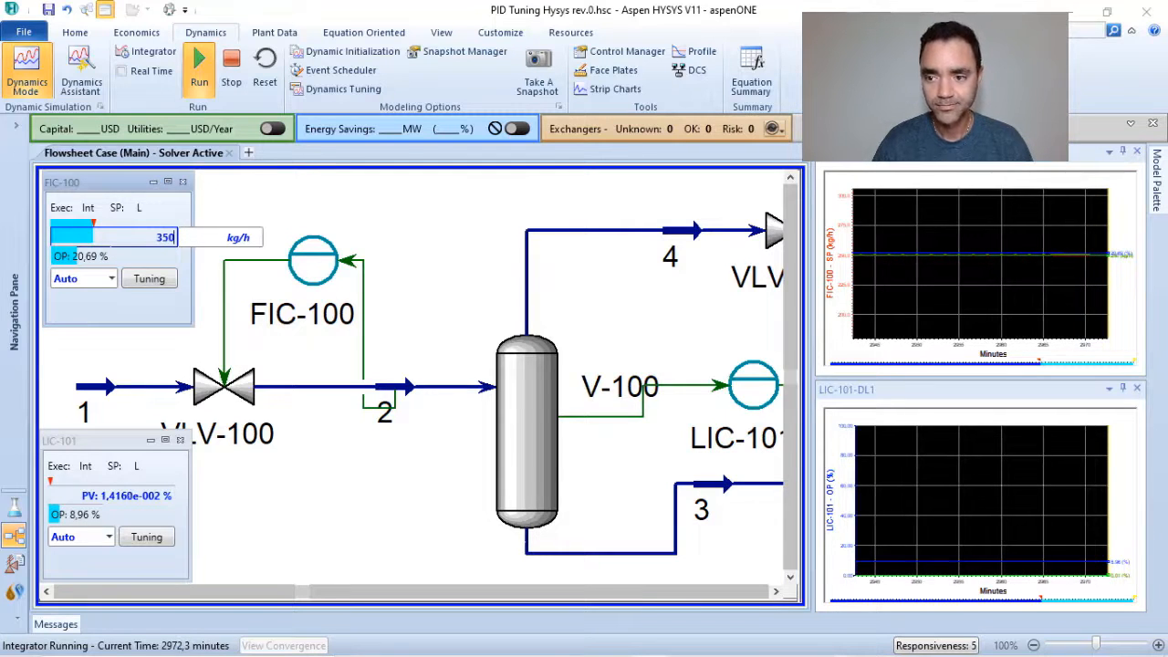
pyautogui.press('Return')
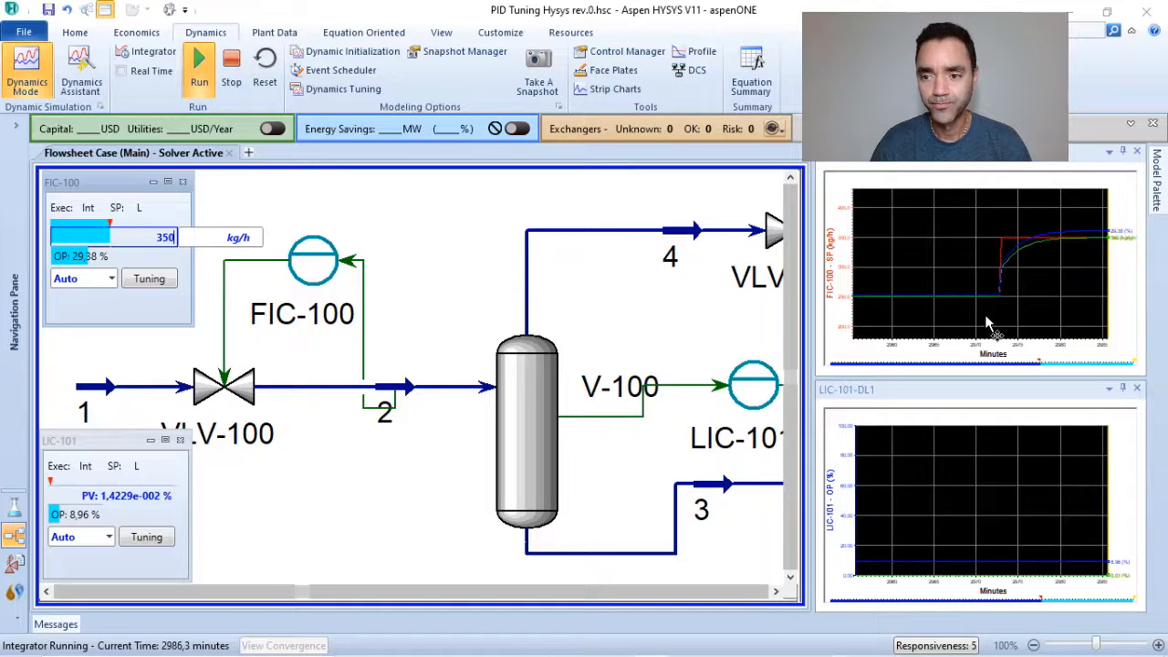
# Examine the SP, PV and OP trends on the FIC-100 monitor plot and close the controller window.
pyautogui.click(142, 279)
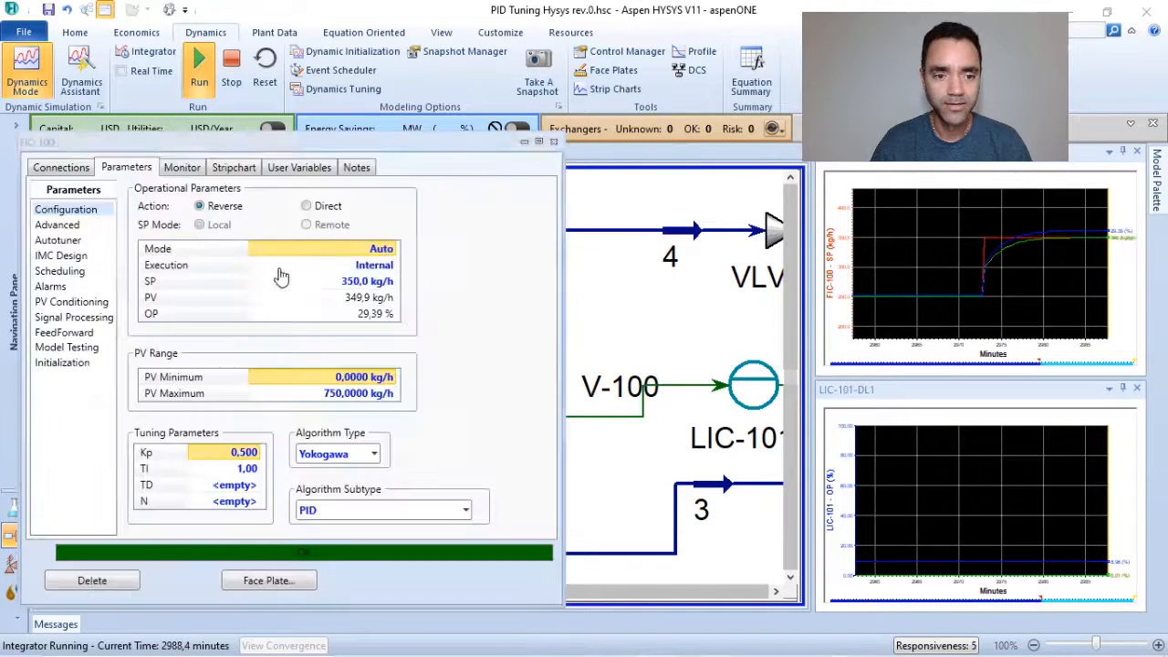
pyautogui.click(182, 168)
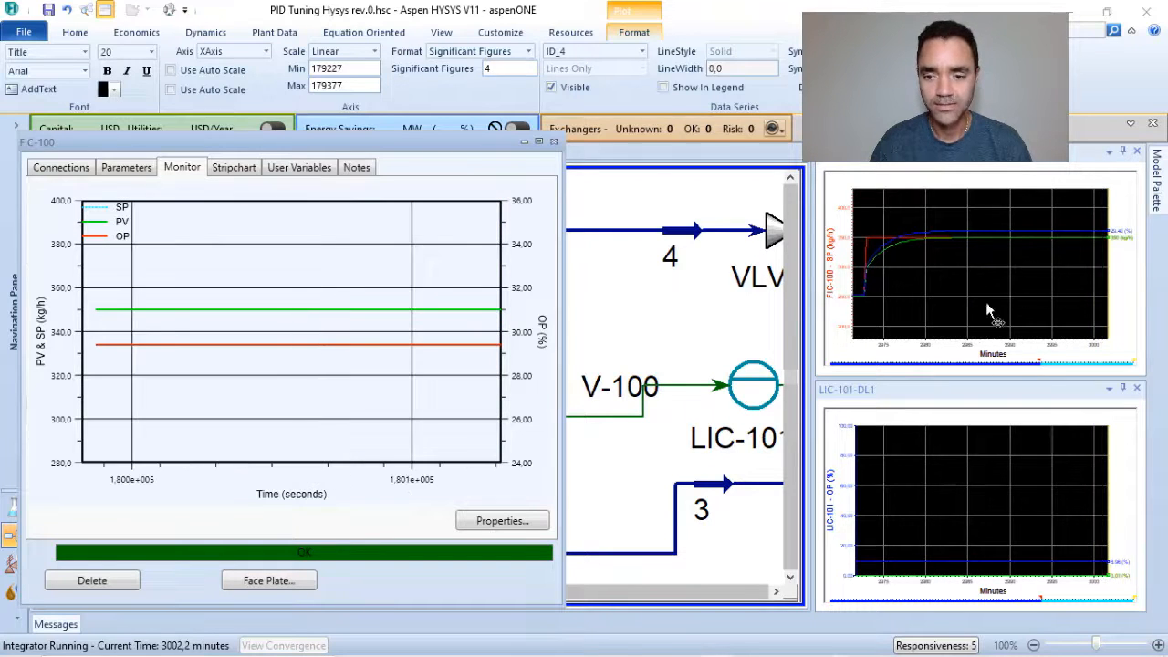
pyautogui.click(554, 146)
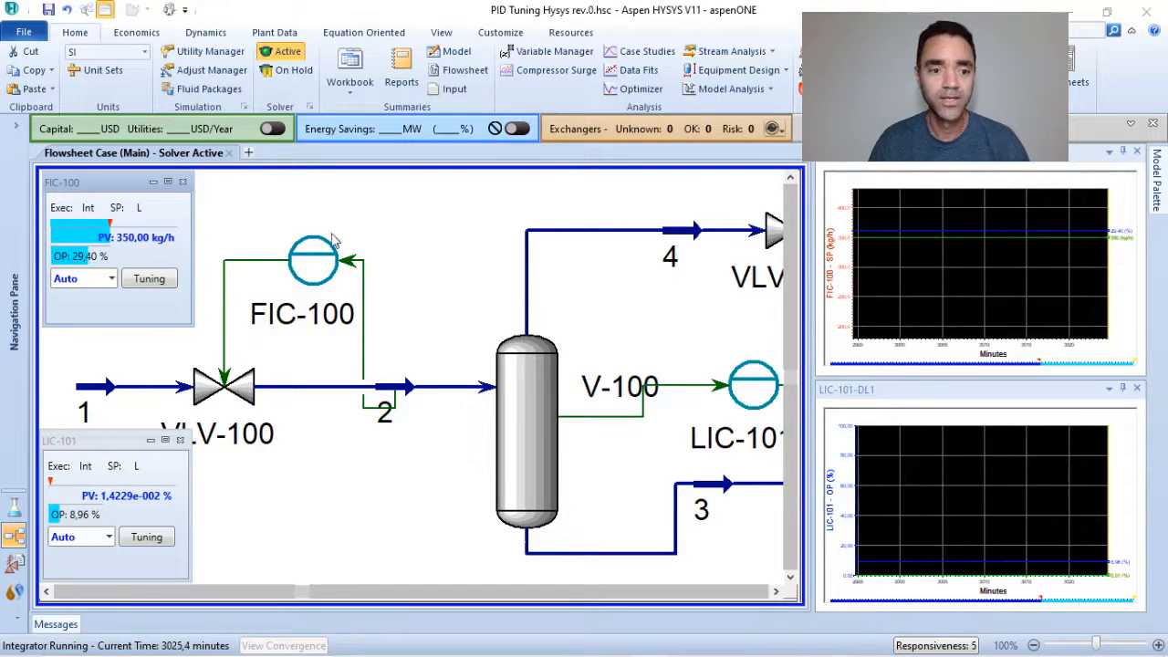
# Switch FIC-100 to manual mode and set its output OP to 45 %.
pyautogui.click(110, 281)
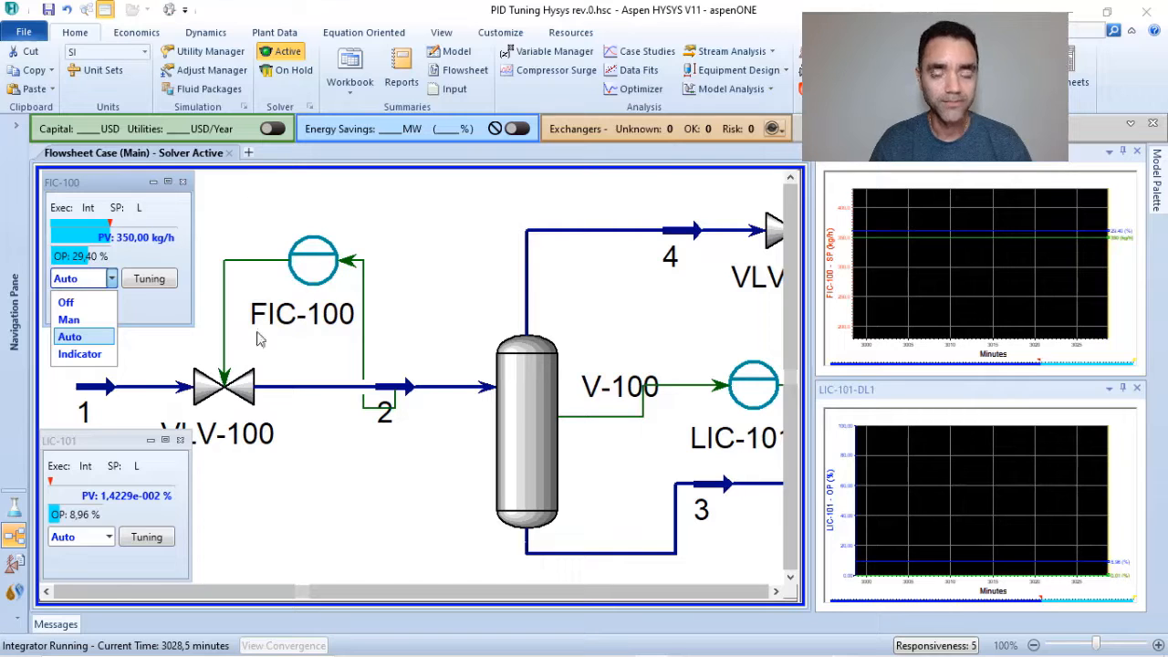
pyautogui.click(98, 319)
pyautogui.click(126, 254)
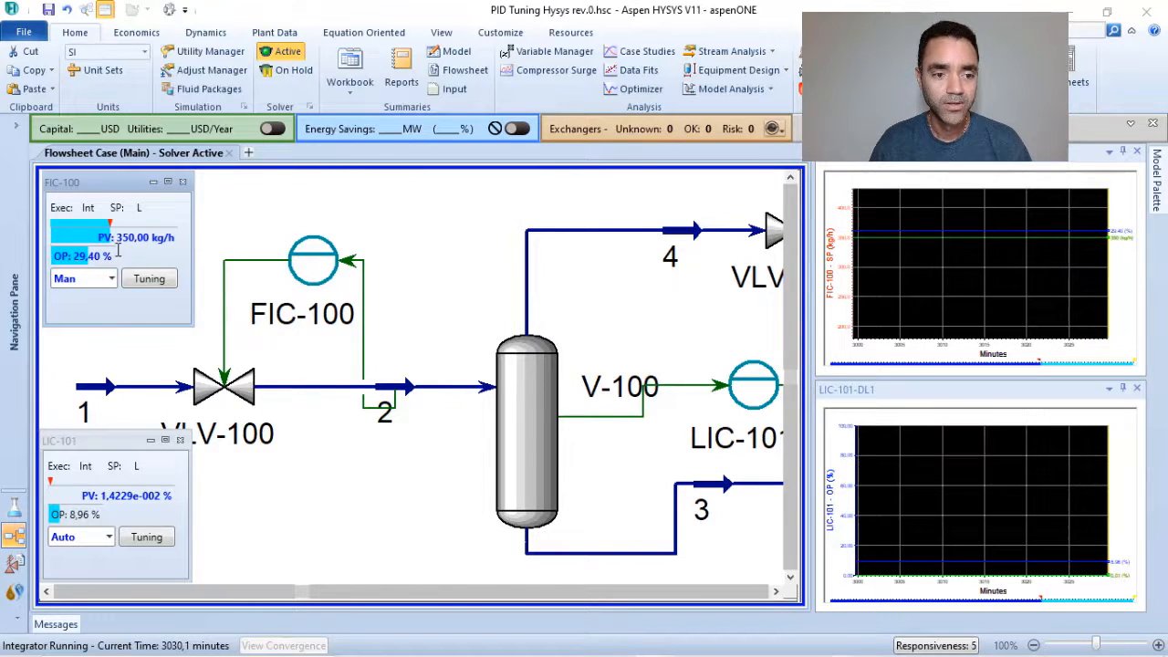
pyautogui.click(71, 257)
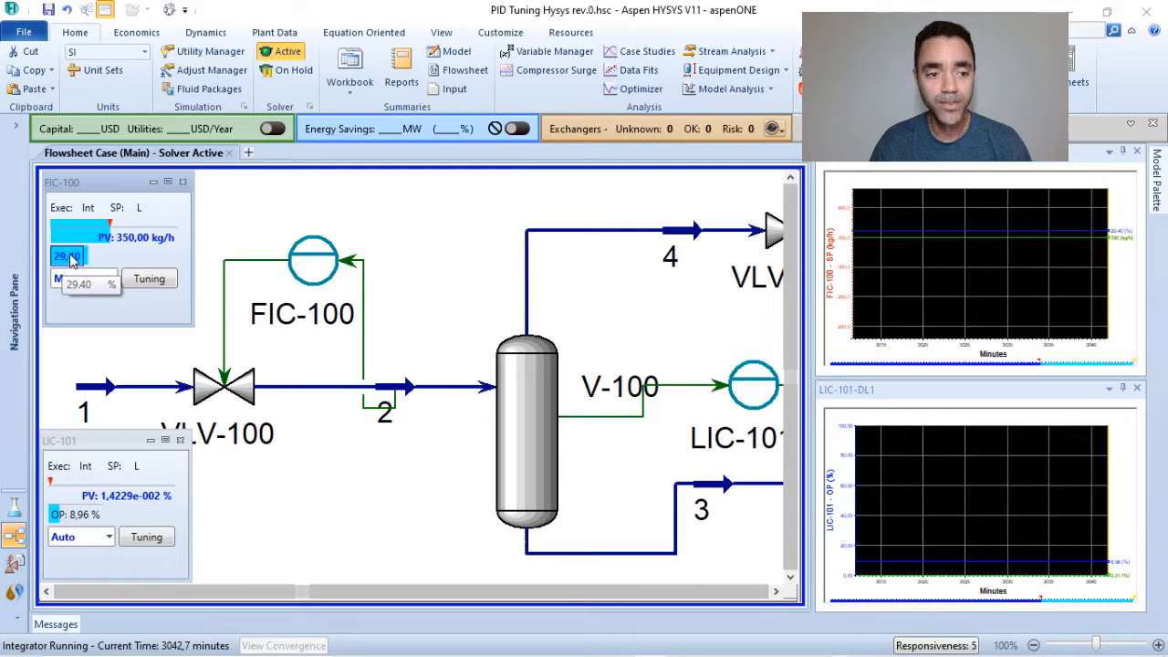
pyautogui.click(71, 257)
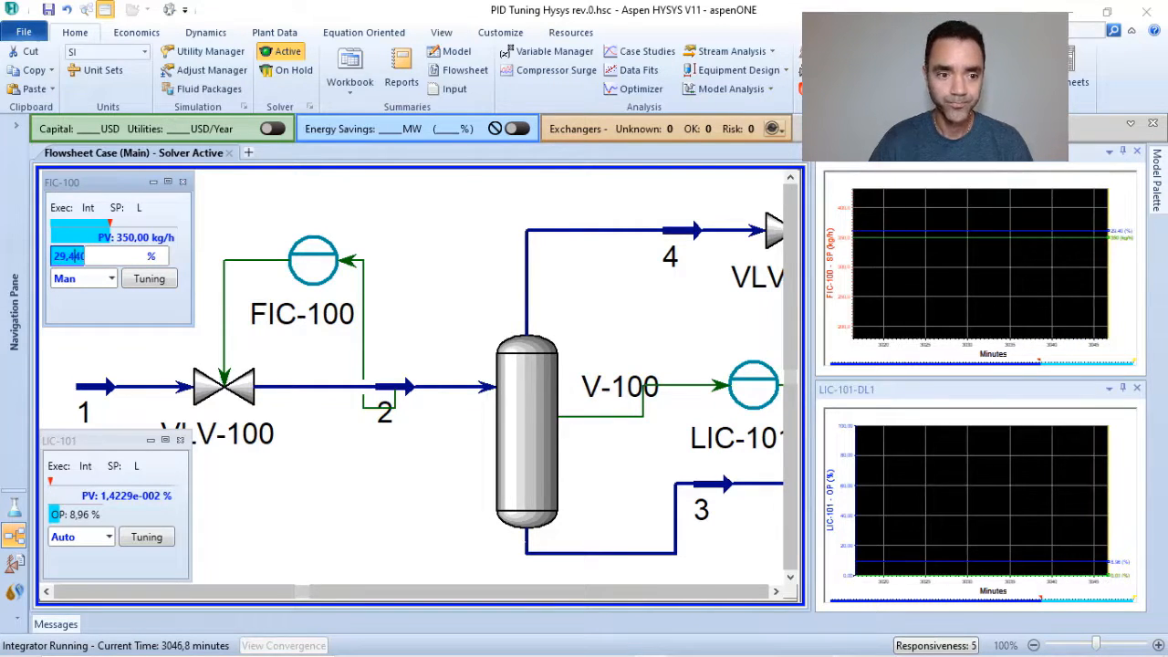
pyautogui.write('40')
pyautogui.press('BackSpace')
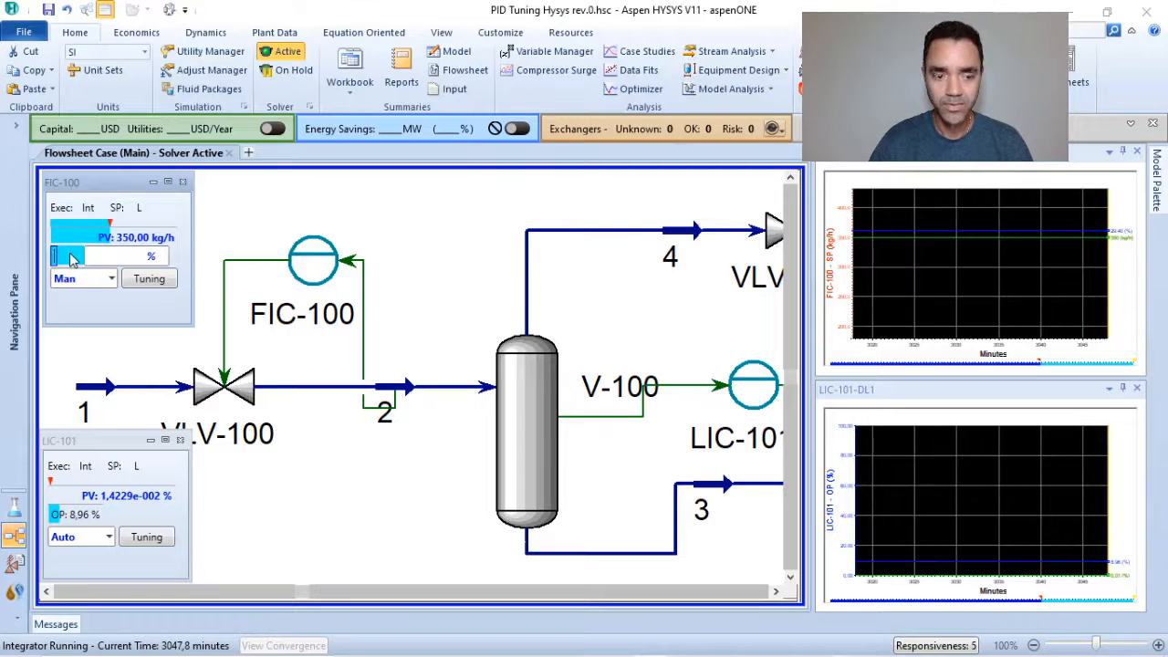
pyautogui.write('45')
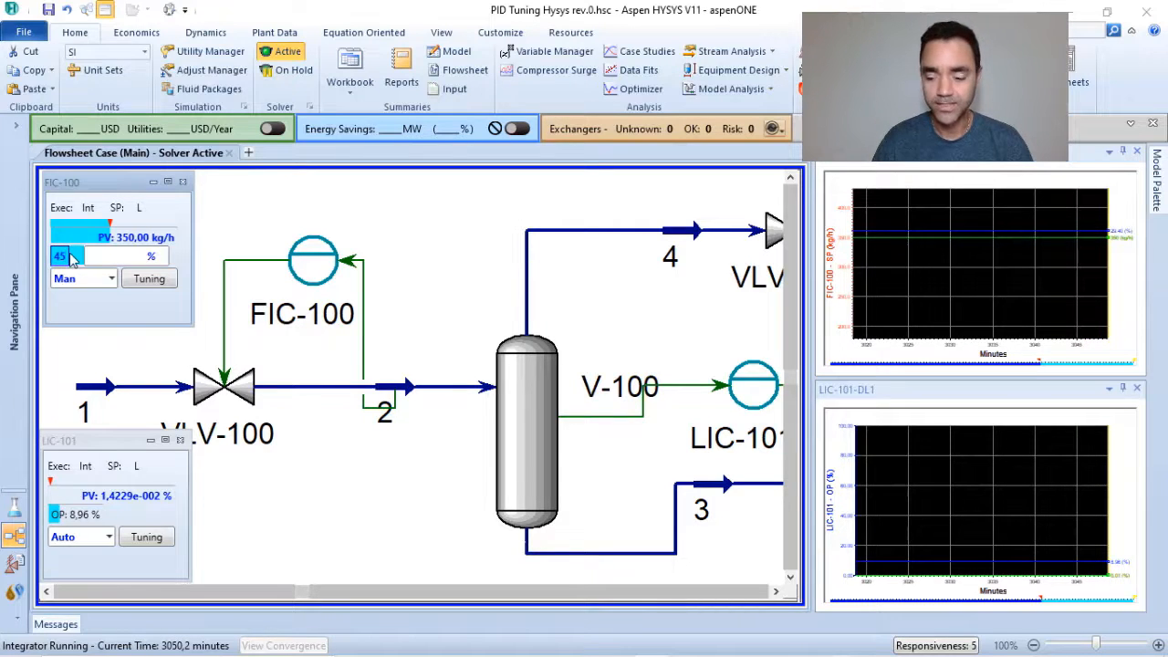
pyautogui.press('Return')
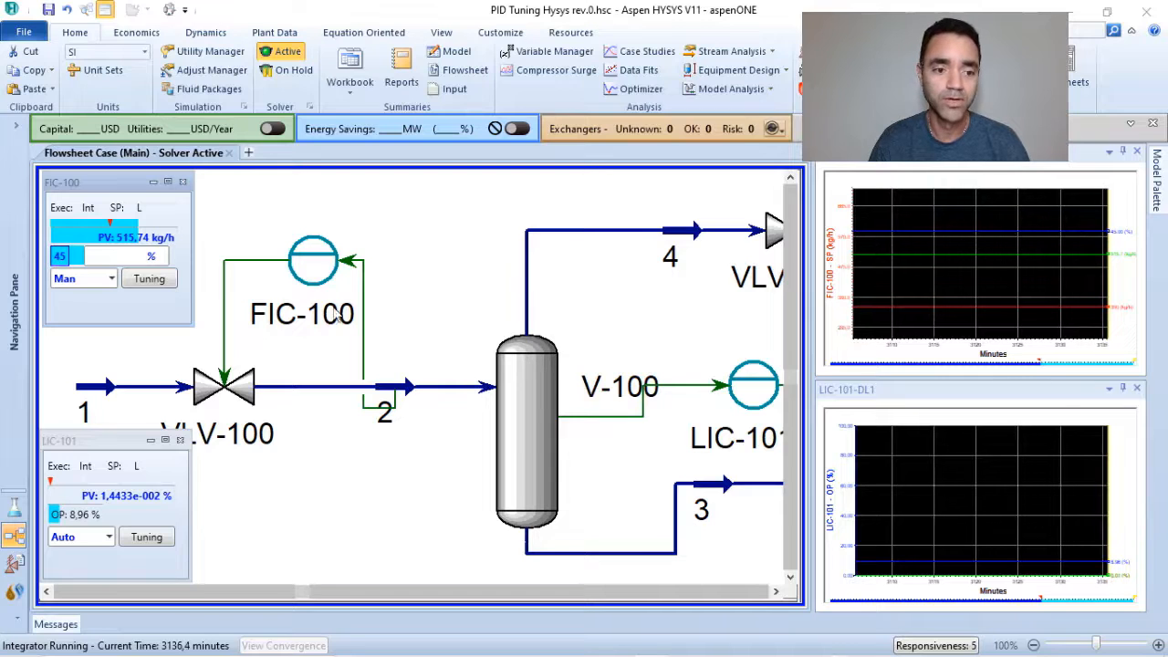
# Return FIC-100 to Auto mode.
pyautogui.click(113, 282)
pyautogui.click(90, 338)
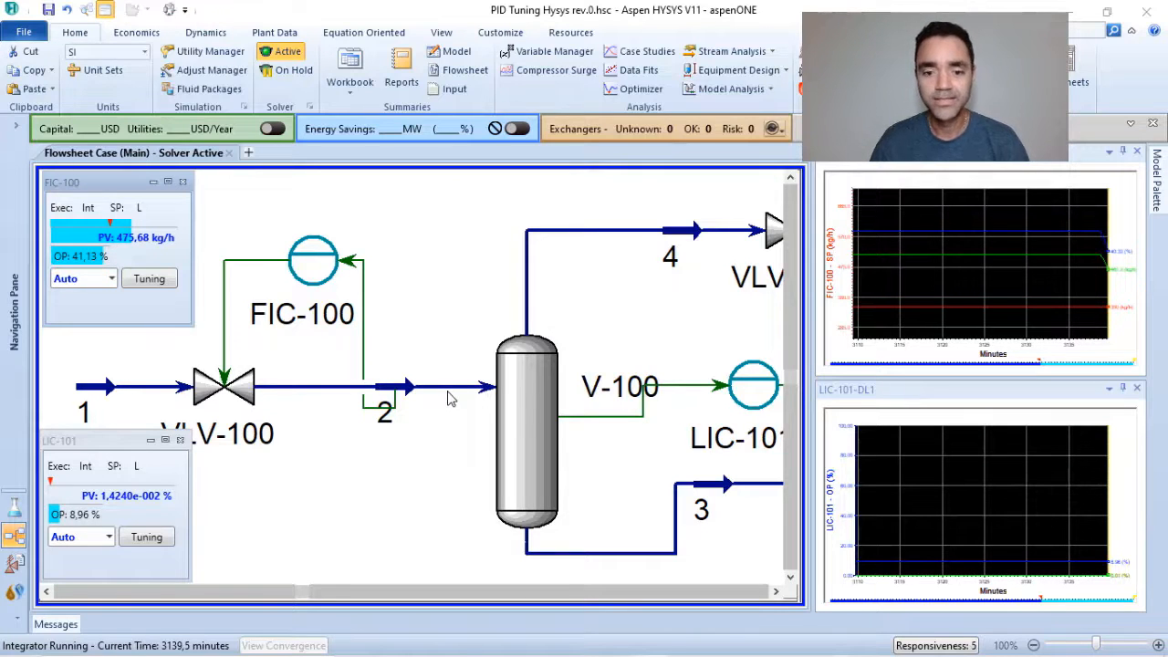
pyautogui.click(578, 448)
pyautogui.scroll(-2, 578, 448)
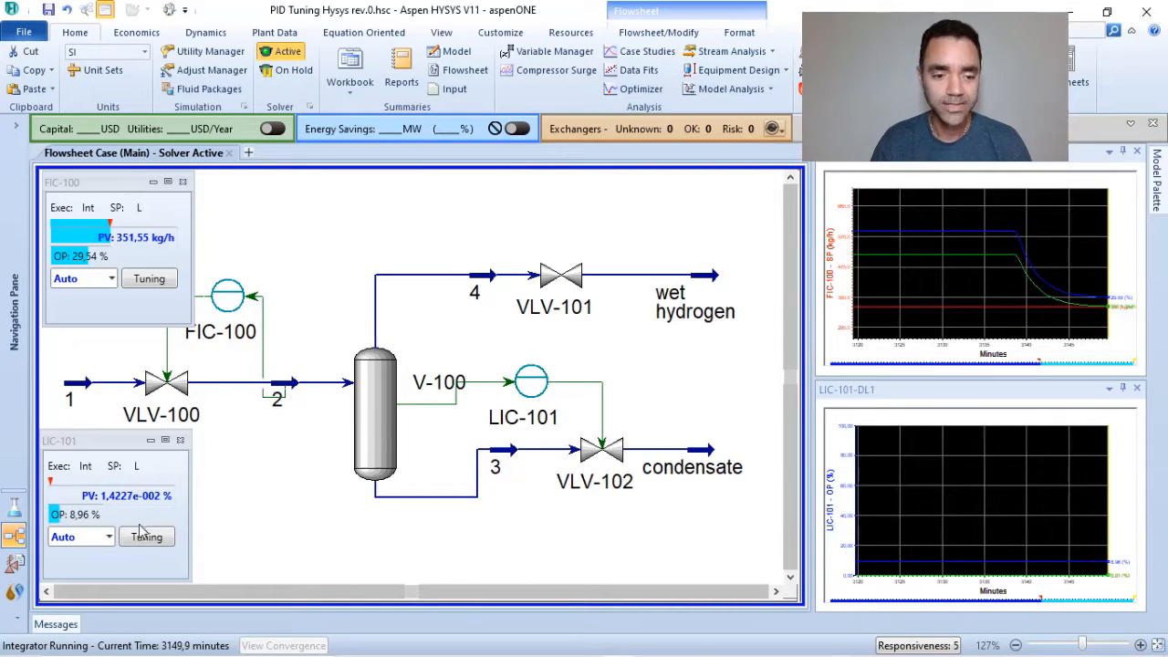
# Review the operational and tuning parameters of the LIC-101 controller and close its window.
pyautogui.click(144, 536)
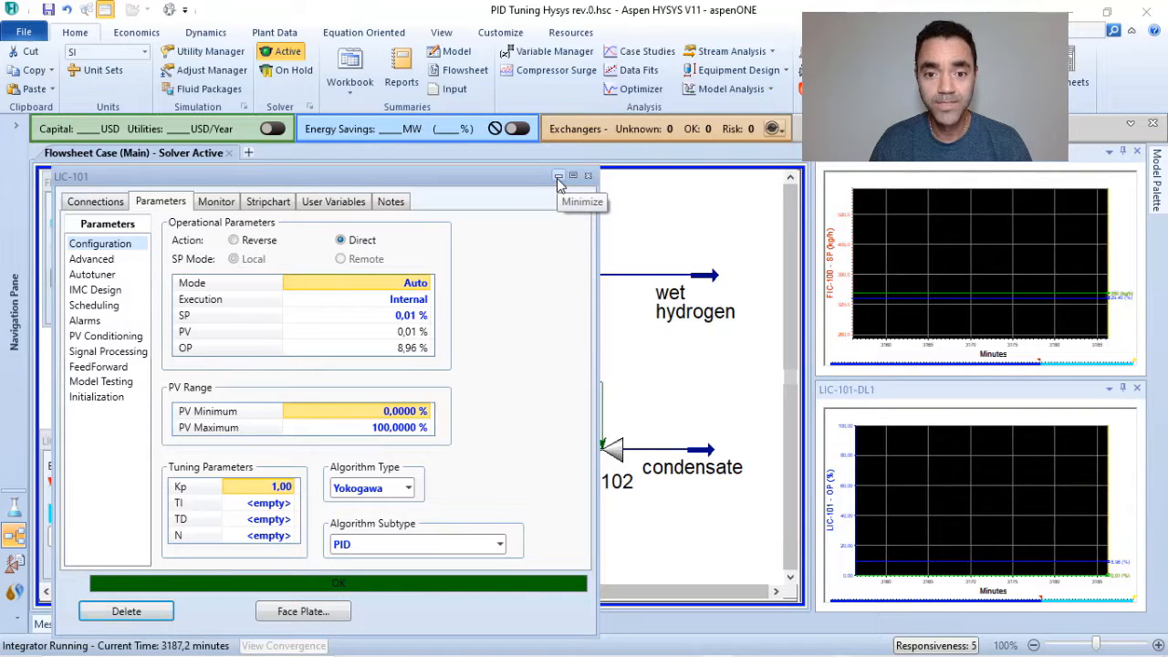
pyautogui.click(558, 178)
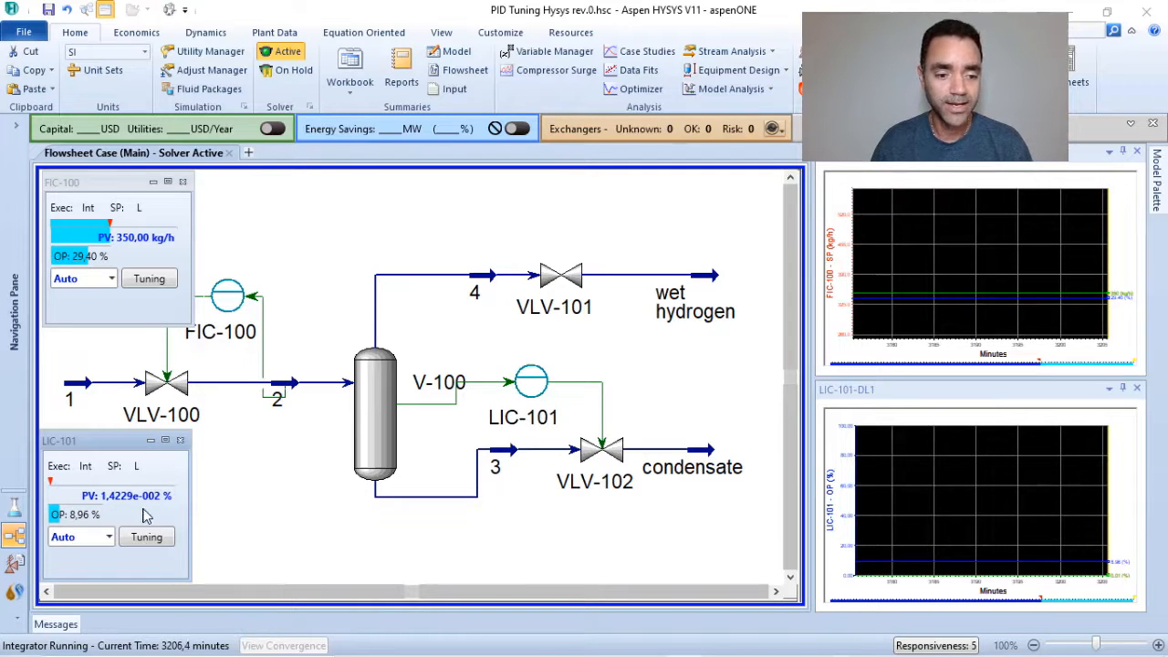
pyautogui.click(109, 537)
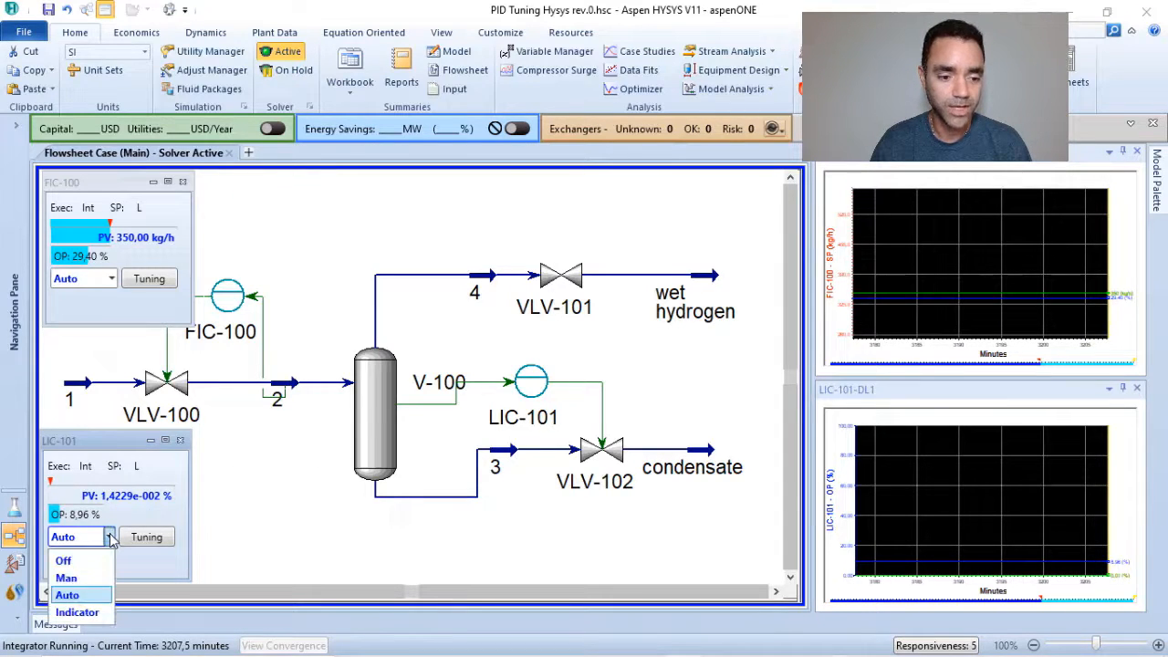
pyautogui.click(126, 516)
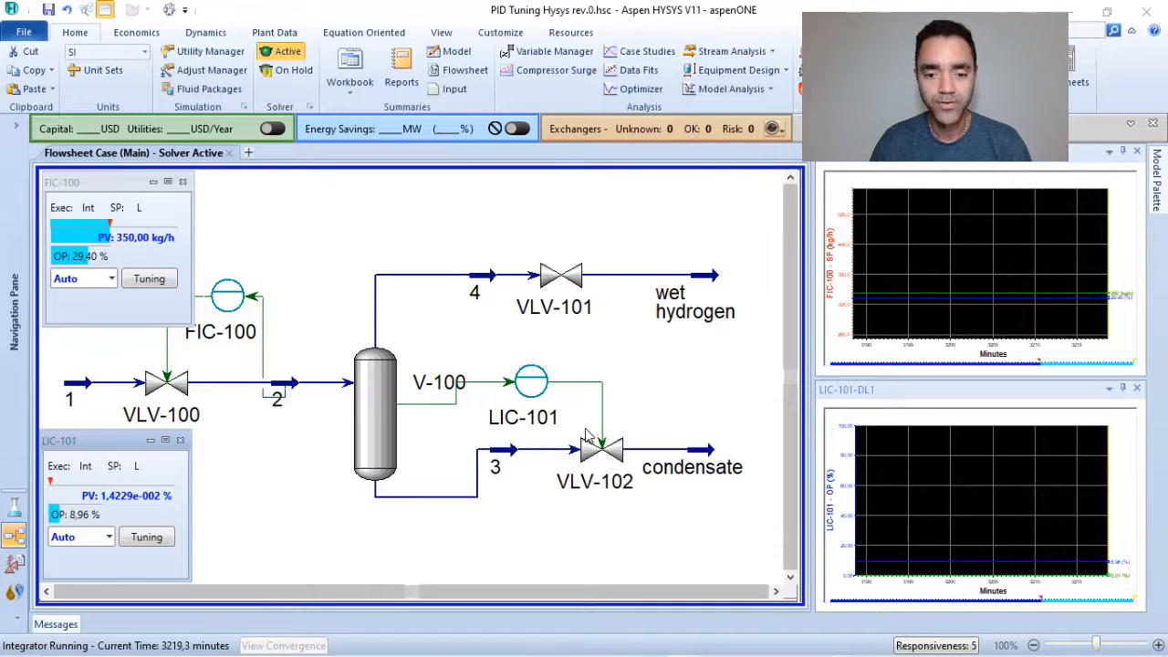
pyautogui.doubleClick(533, 381)
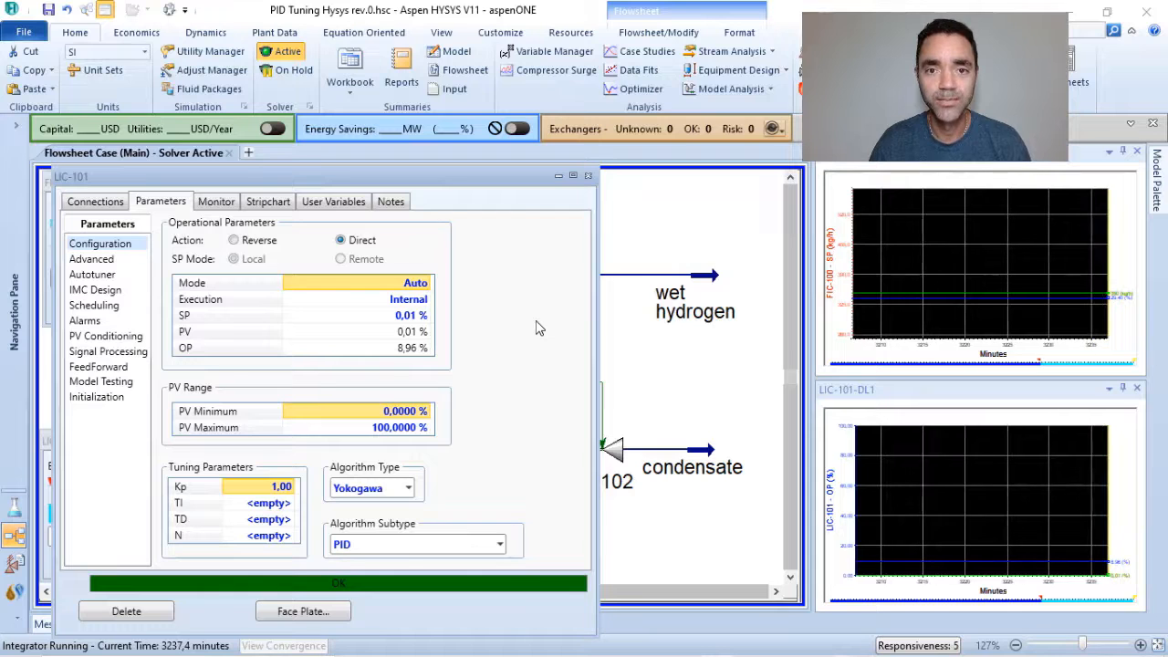
pyautogui.click(587, 177)
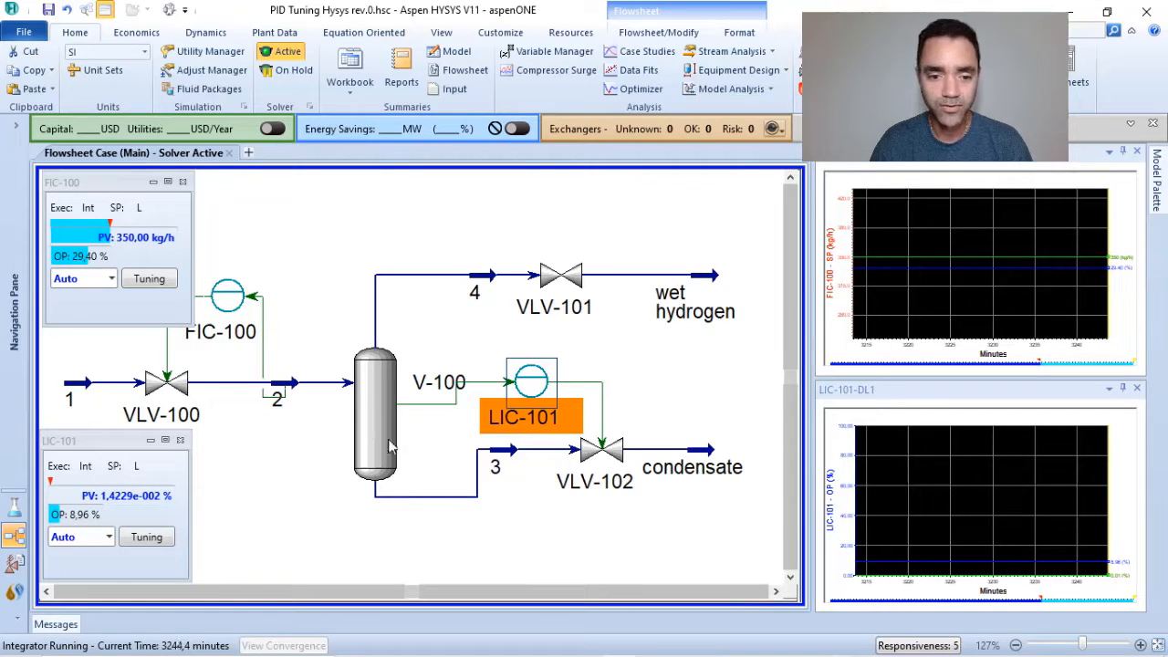
# Switch LIC-101 to manual mode and set its output OP to 5 %.
pyautogui.click(109, 538)
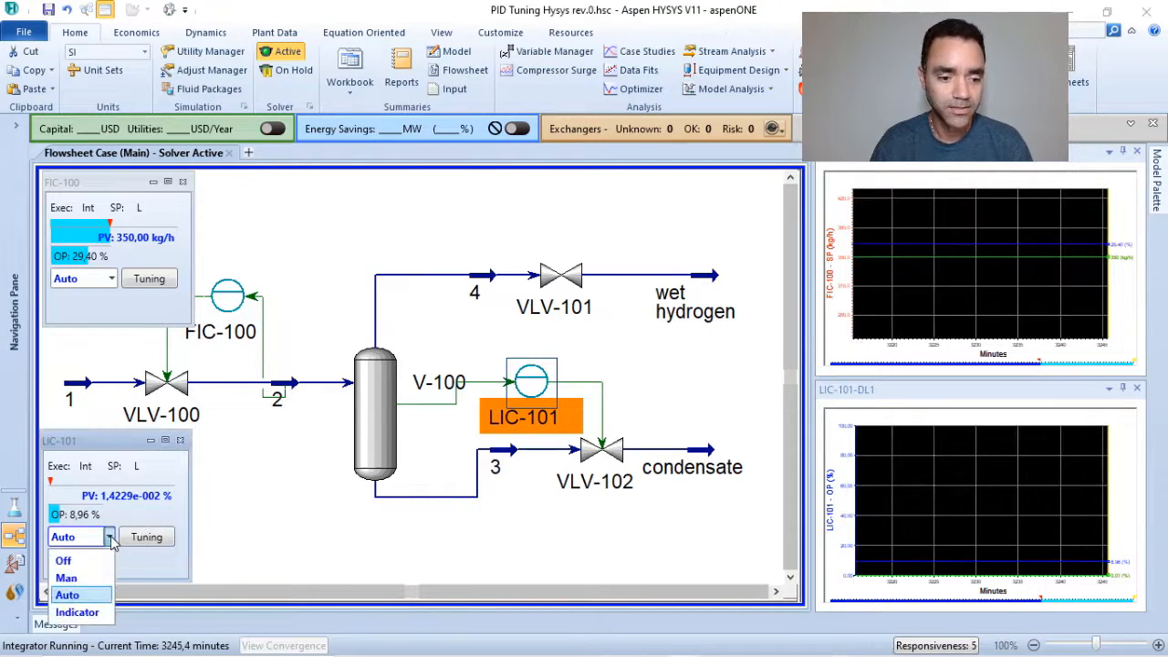
pyautogui.click(81, 578)
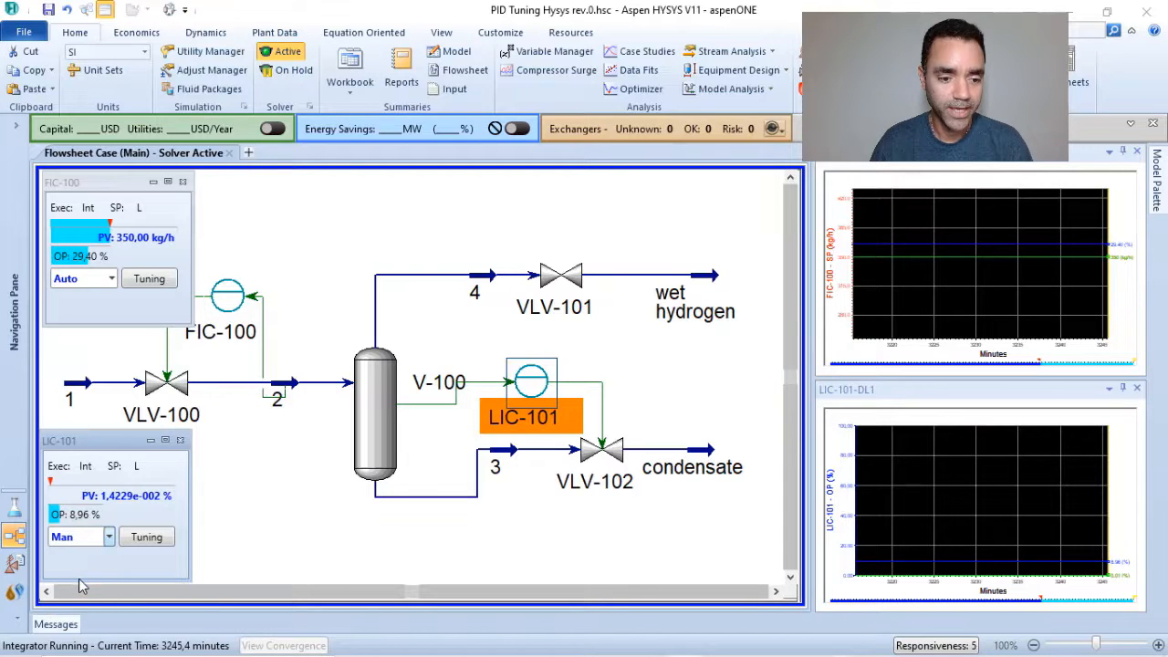
pyautogui.click(92, 514)
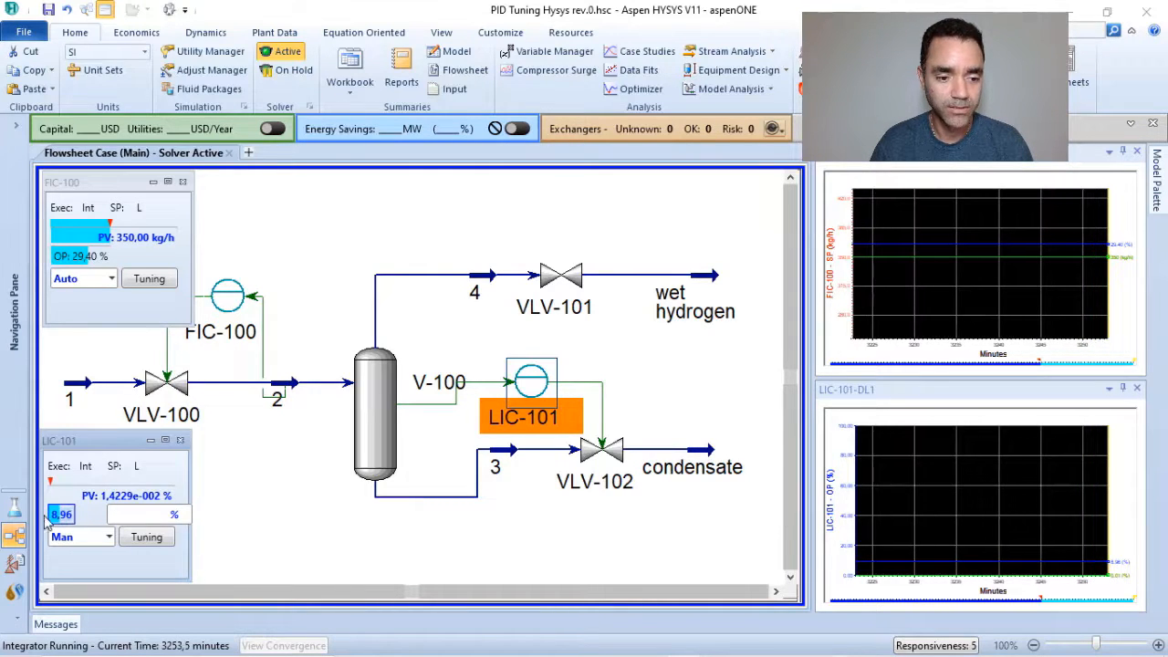
pyautogui.press('BackSpace')
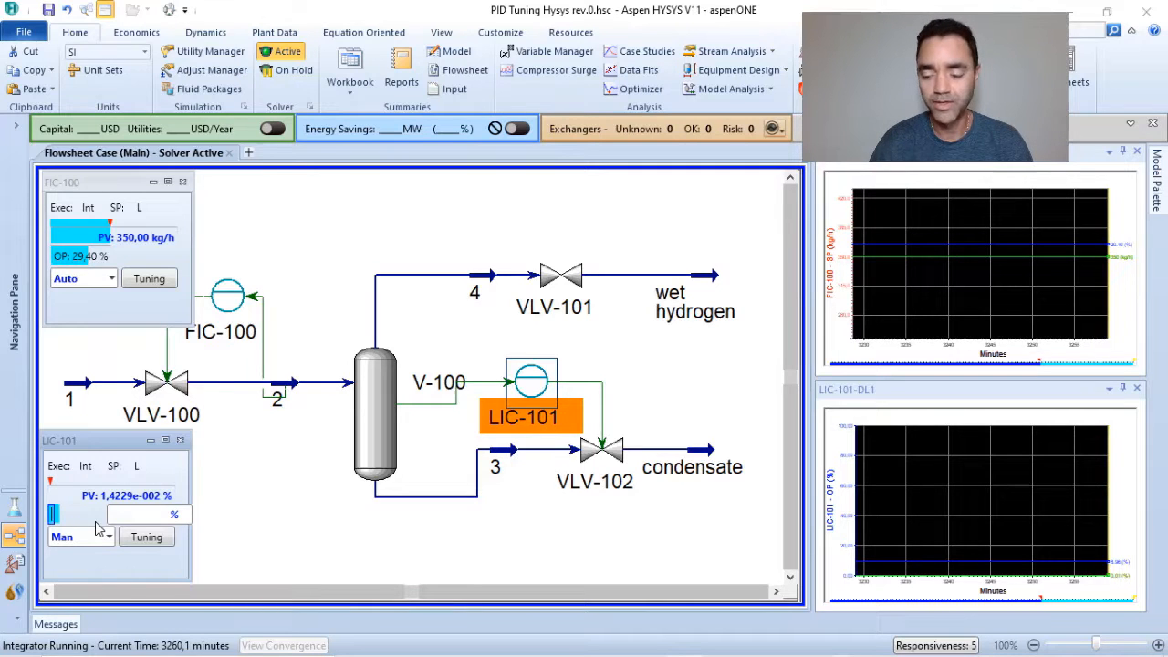
pyautogui.write('5')
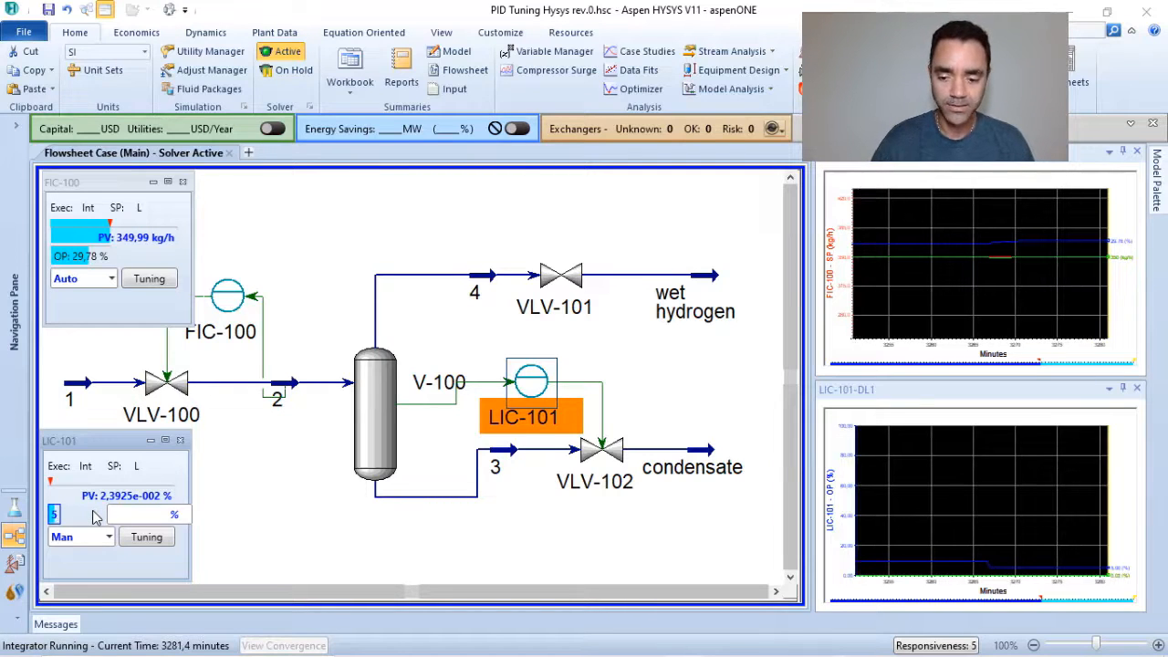
# Set the manual output OP of LIC-101 to 0 %.
pyautogui.press('BackSpace')
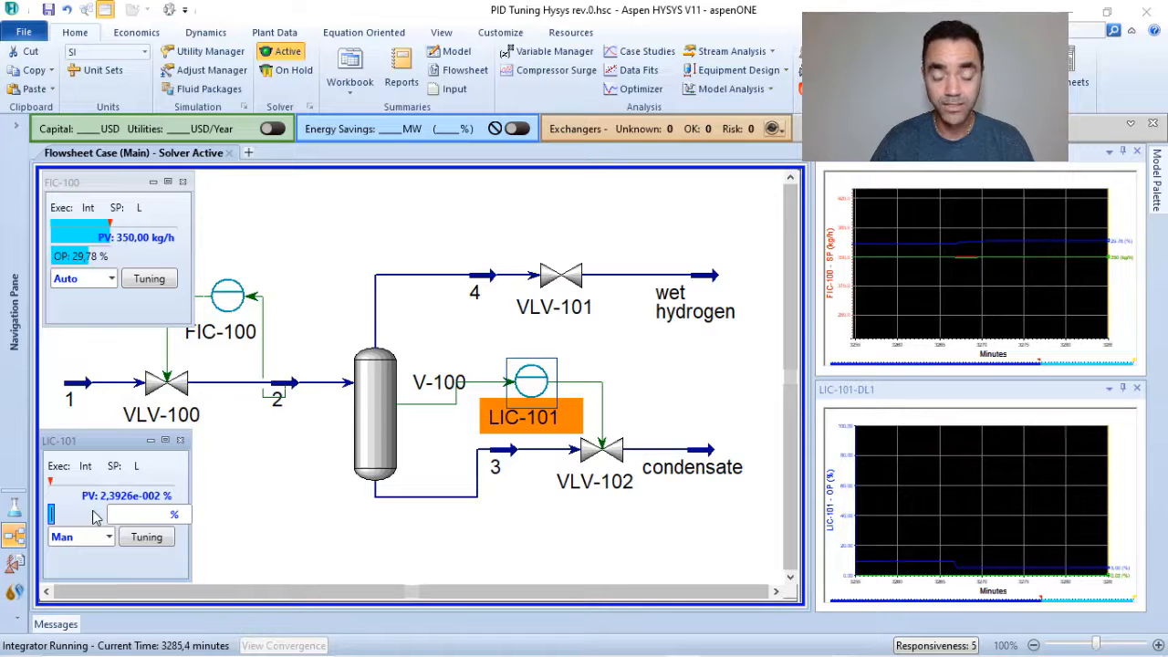
pyautogui.write('1')
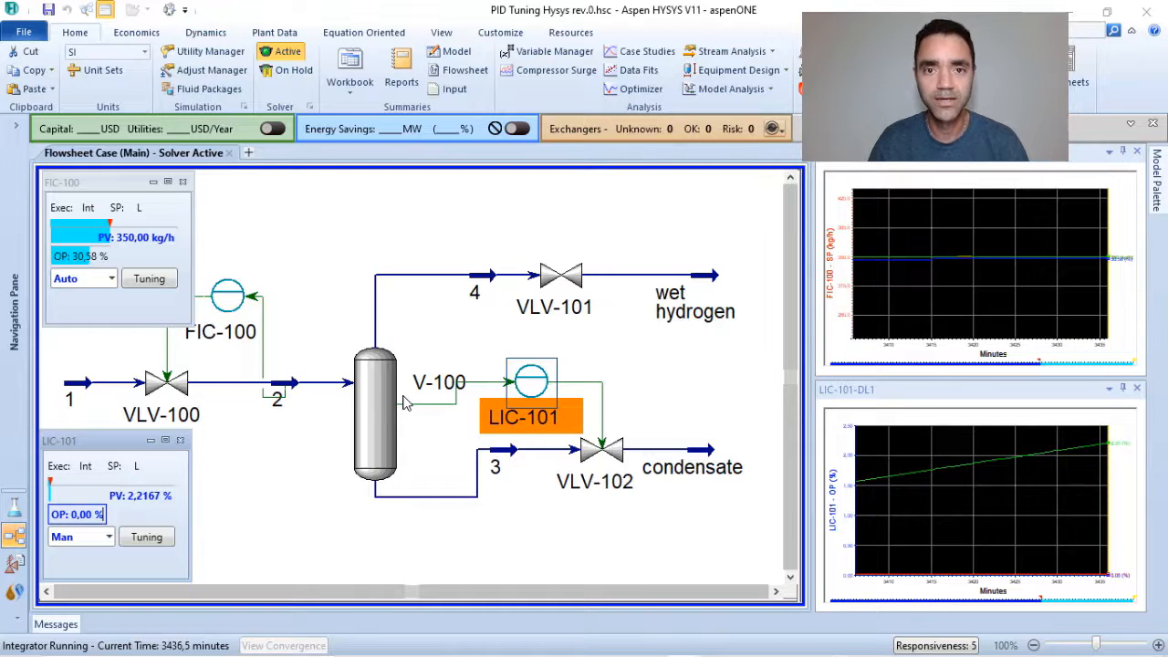
pyautogui.click(338, 315)
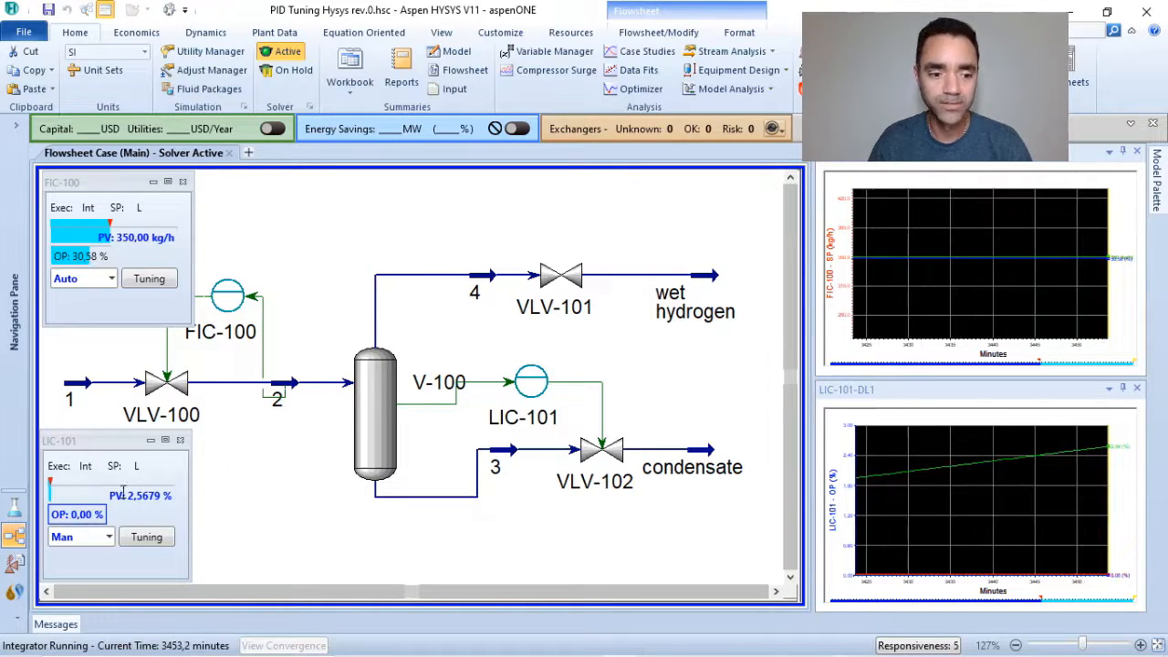
# Set the manual output OP of LIC-101 to 1 %.
pyautogui.click(82, 514)
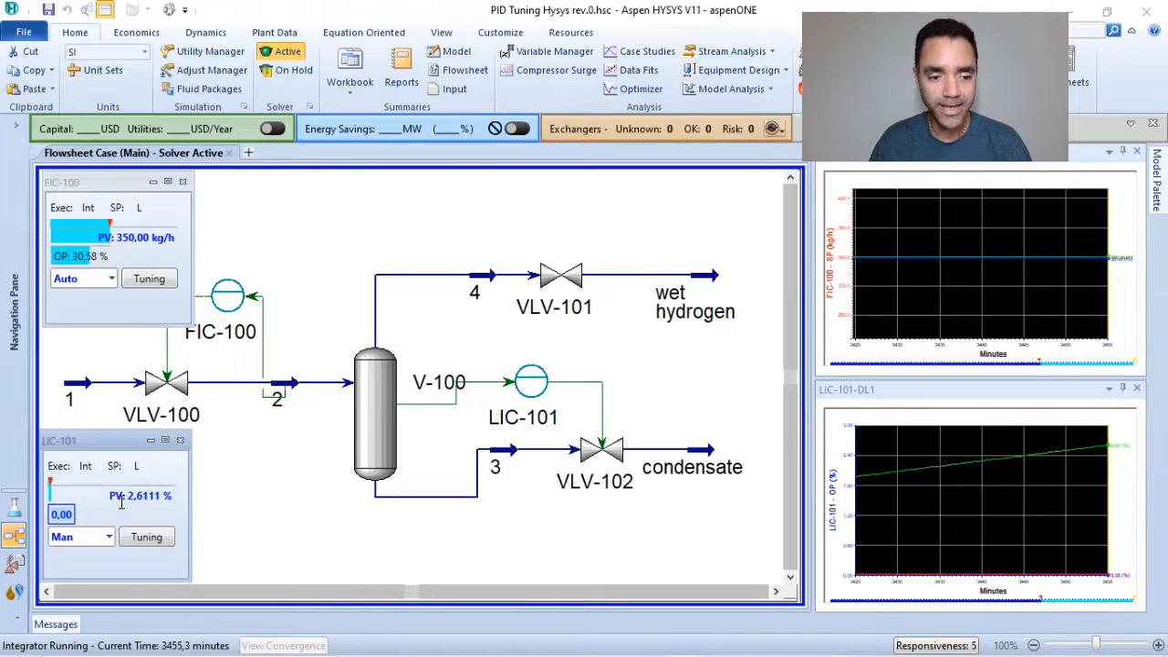
pyautogui.write('1')
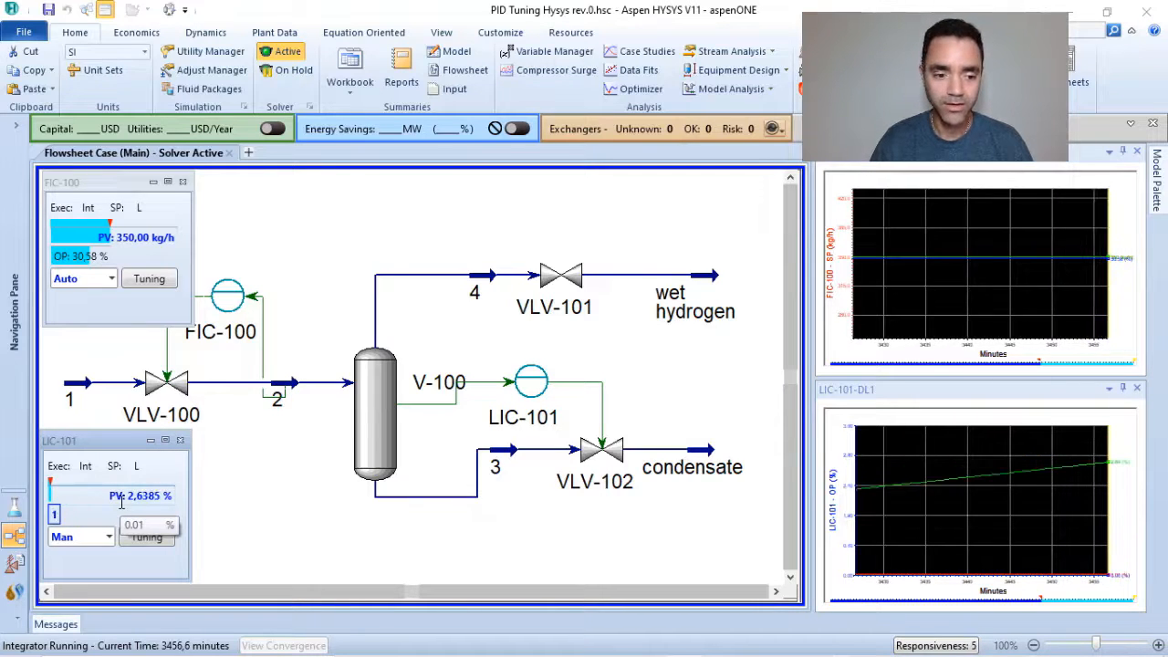
pyautogui.press('Return')
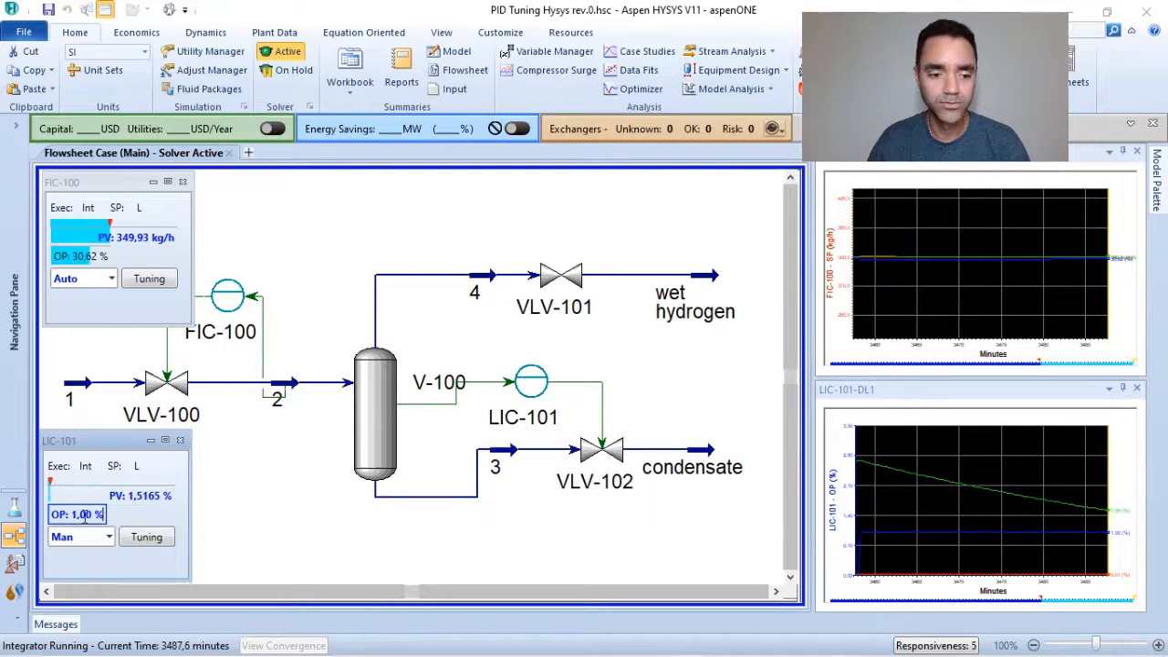
pyautogui.doubleClick(85, 516)
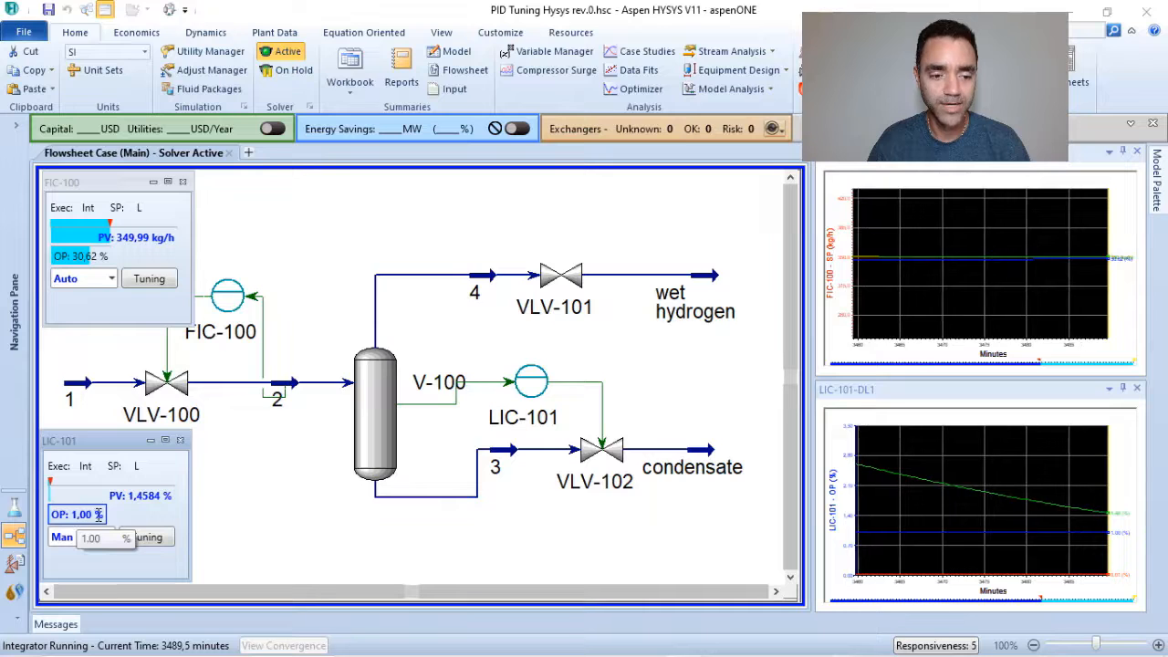
pyautogui.press('Return')
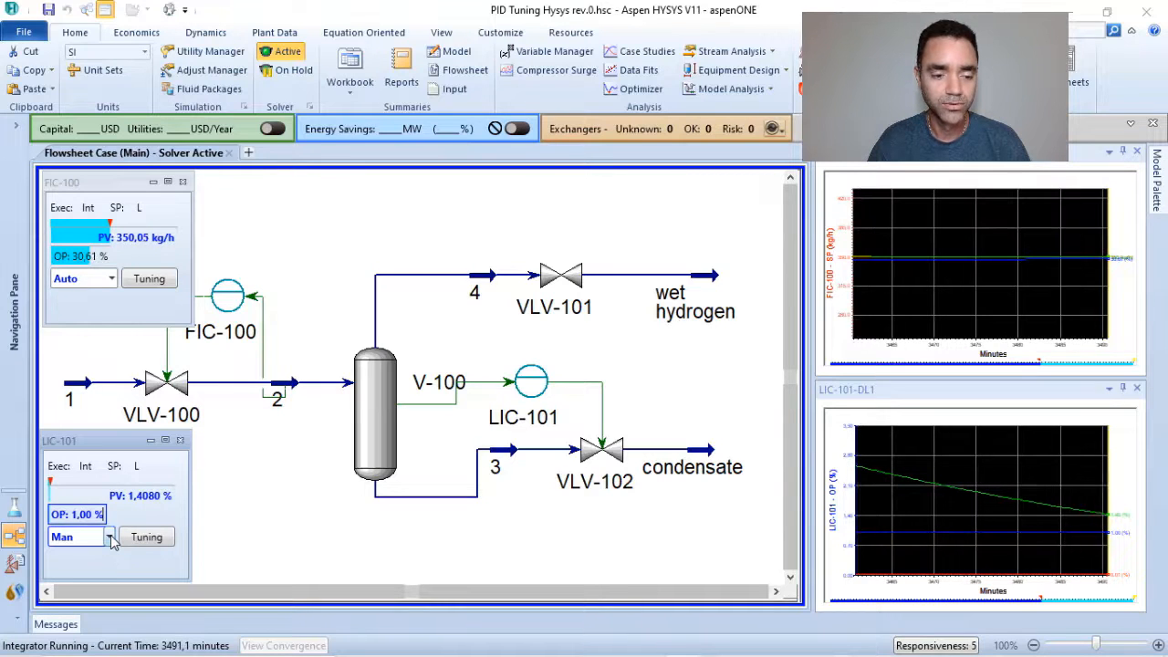
# Set the LIC-101 tuning parameters to a Kp of 0.5 and a TI of 0.8 minutes.
pyautogui.click(153, 540)
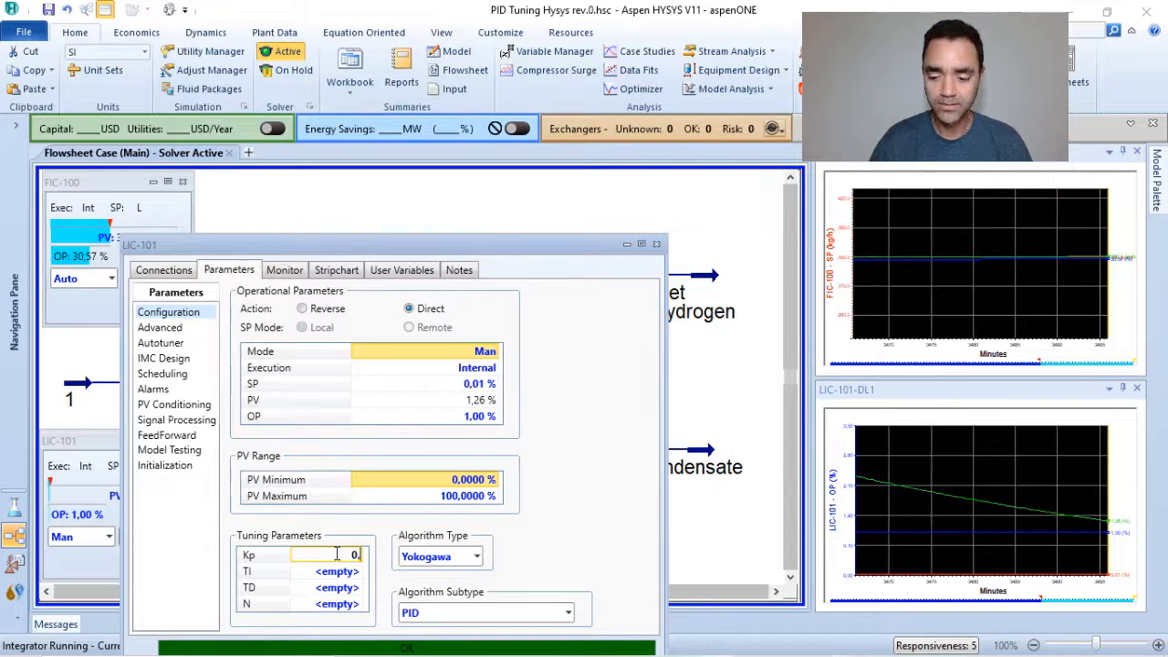
pyautogui.write('0.5')
pyautogui.press('Return')
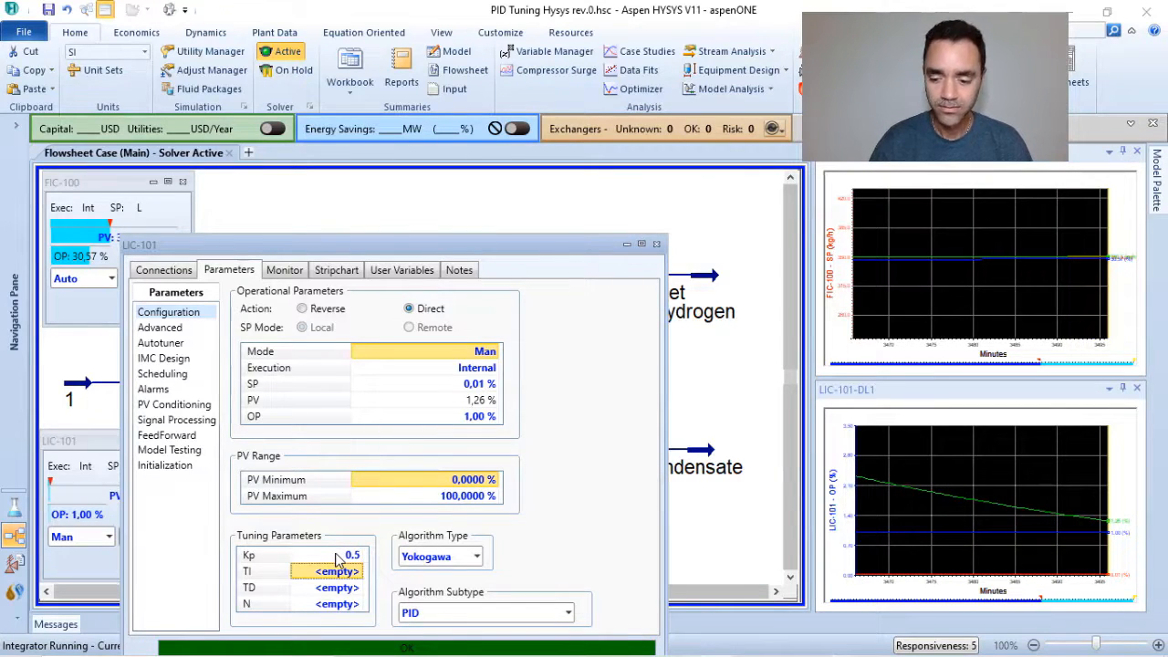
pyautogui.write('0,8')
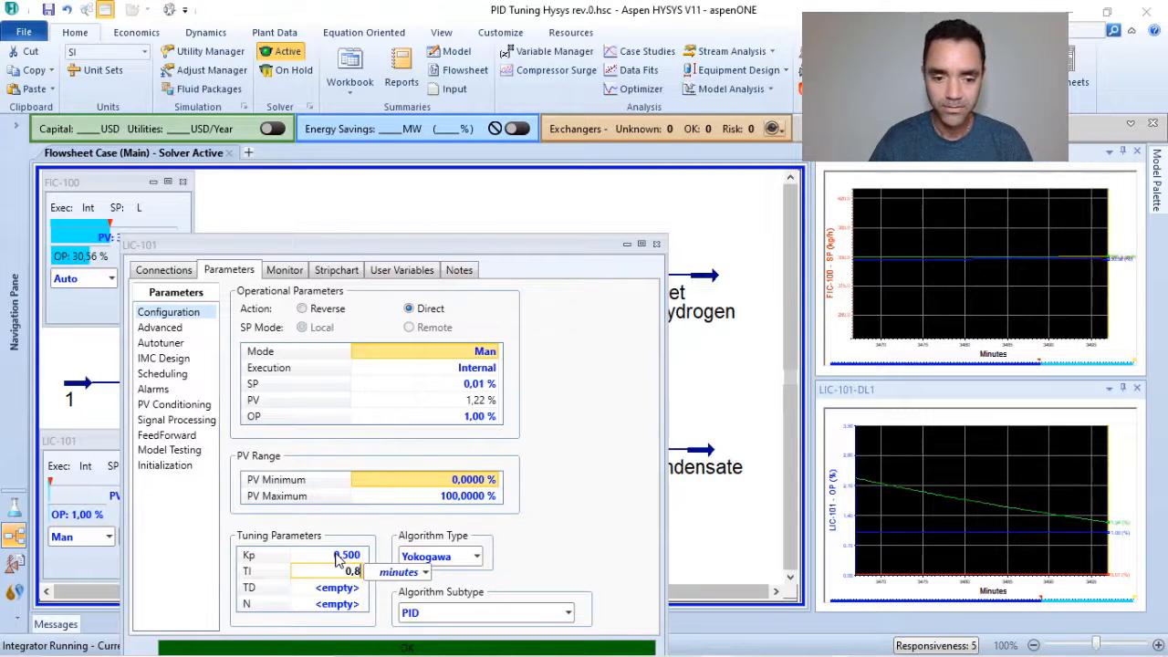
pyautogui.press('Return')
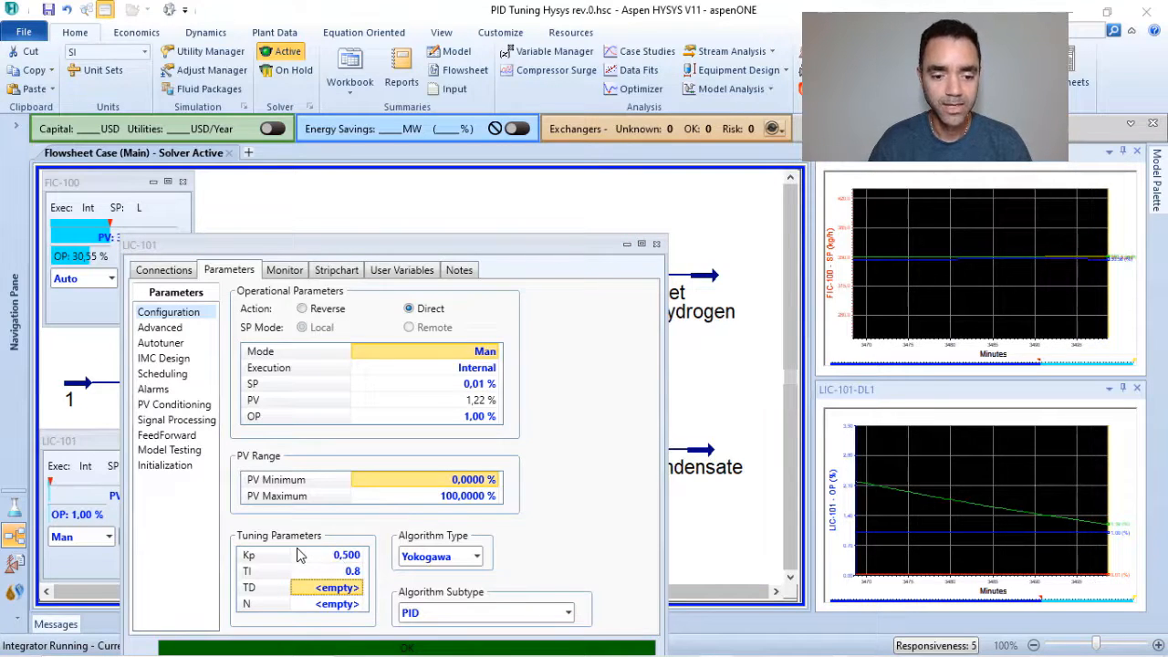
# Switch LIC-101 to Auto mode and move its window so that its full contents are visible.
pyautogui.click(495, 354)
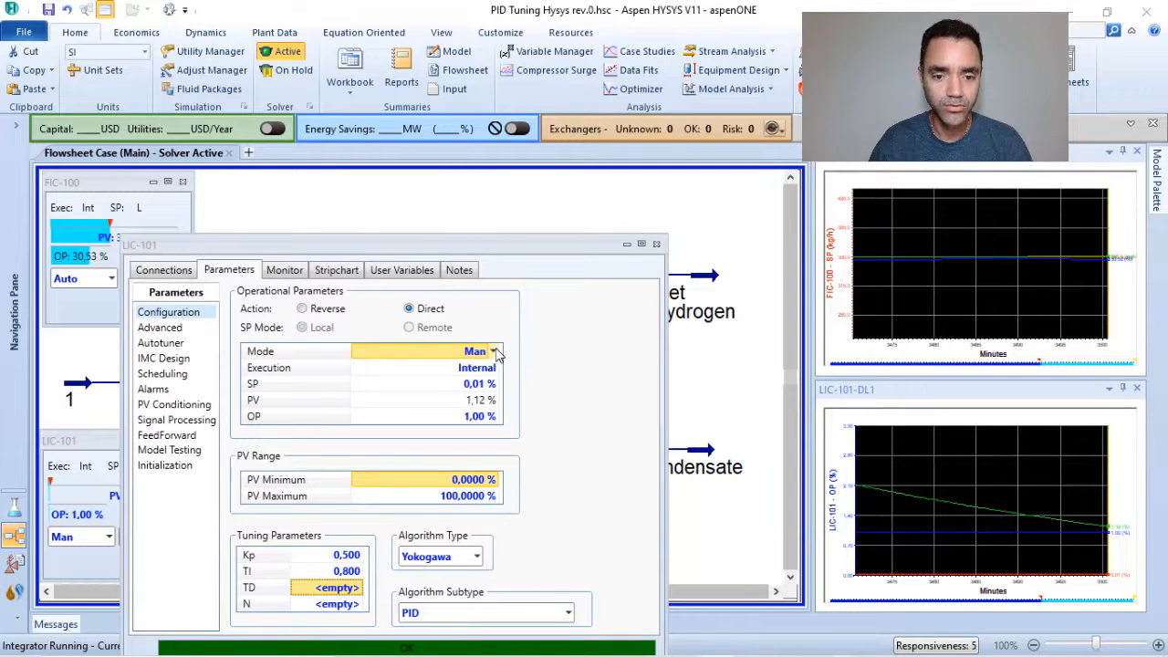
pyautogui.click(494, 352)
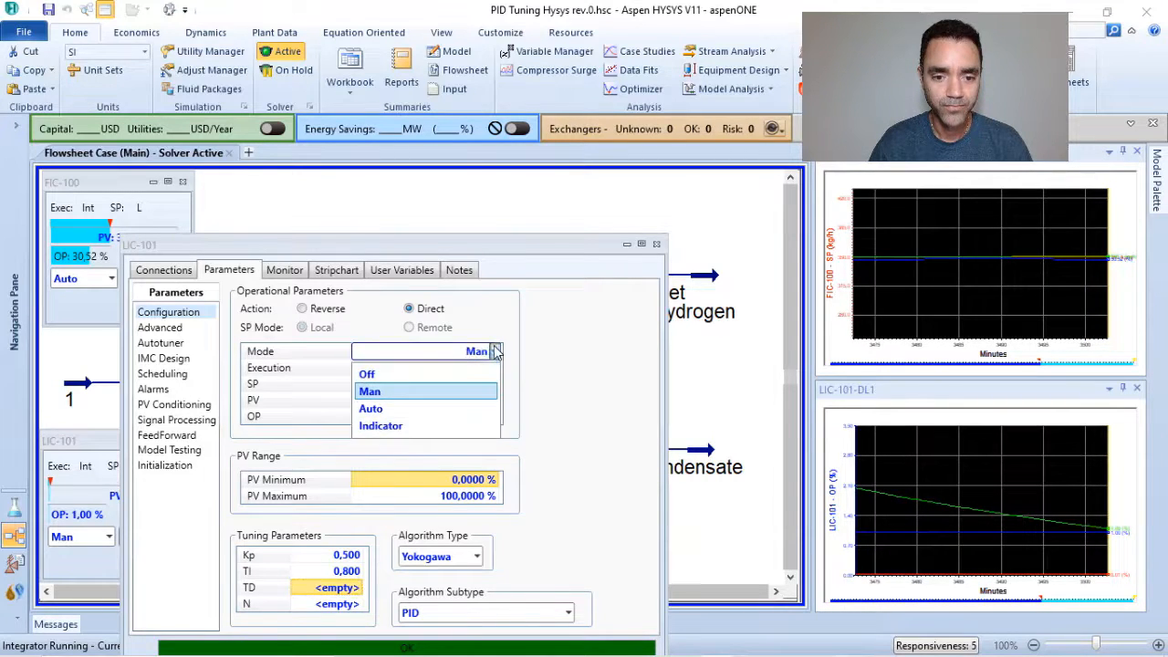
pyautogui.click(391, 413)
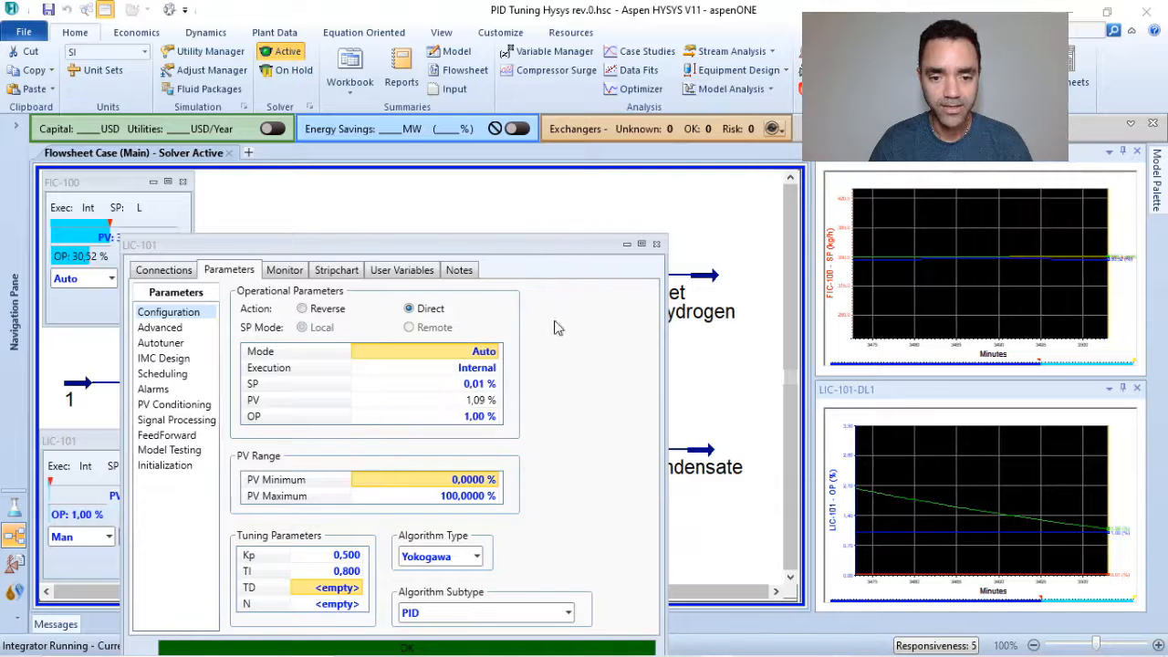
pyautogui.moveTo(523, 245); pyautogui.dragTo(607, 146)
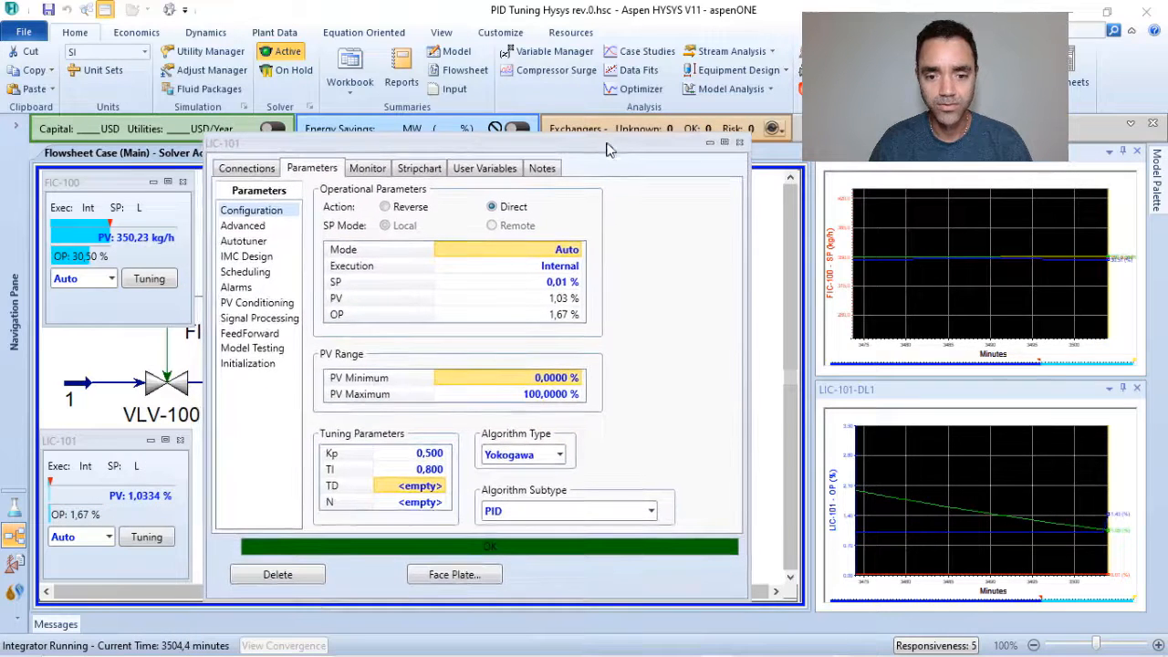
# Set the LIC-101 setpoint SP to 15 %.
pyautogui.click(552, 288)
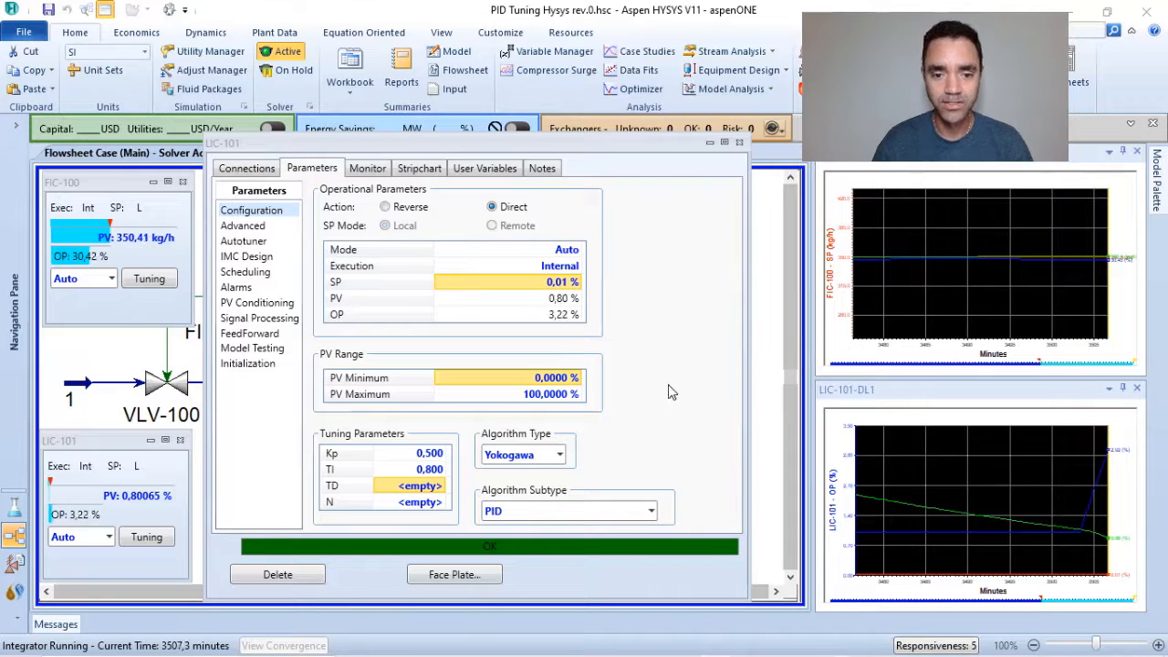
pyautogui.write('15')
pyautogui.press('Return')
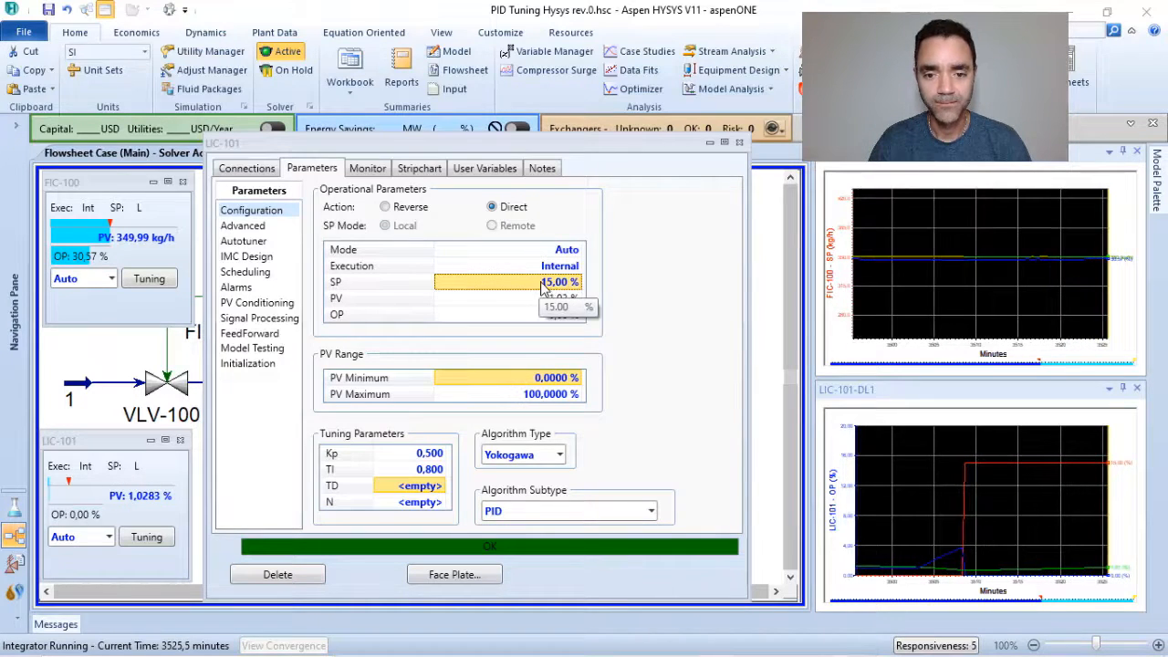
# Reduce the LIC-101 setpoint SP to 5 % and close the controller's window.
pyautogui.click(544, 285)
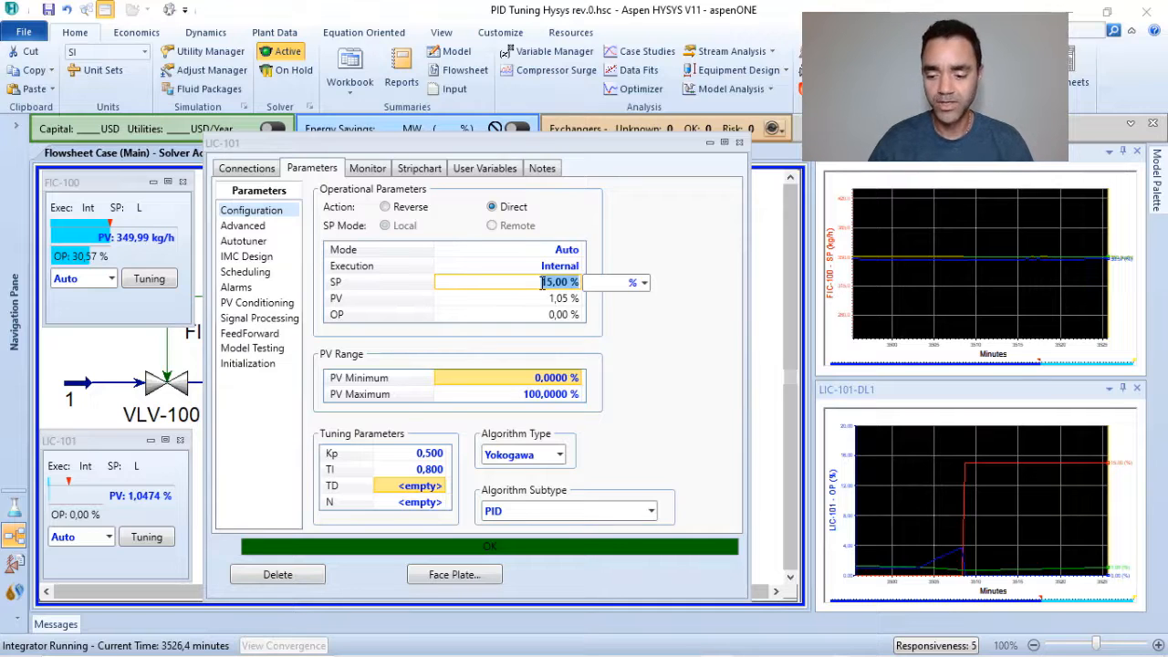
pyautogui.write('5')
pyautogui.press('Return')
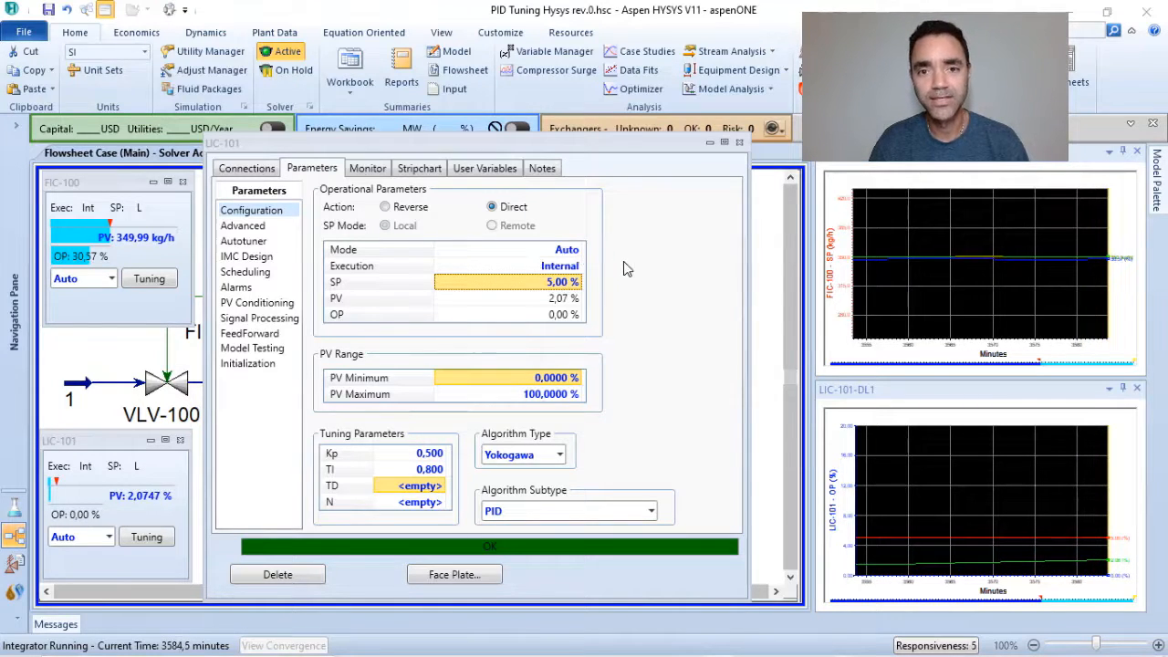
pyautogui.click(580, 255)
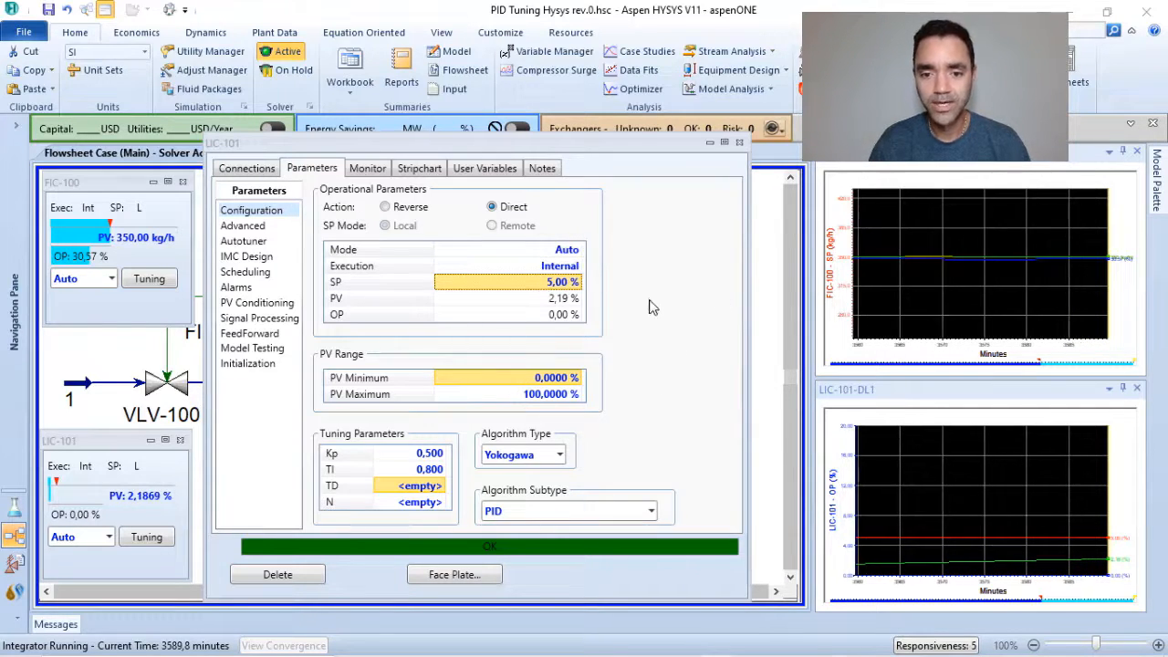
pyautogui.click(739, 143)
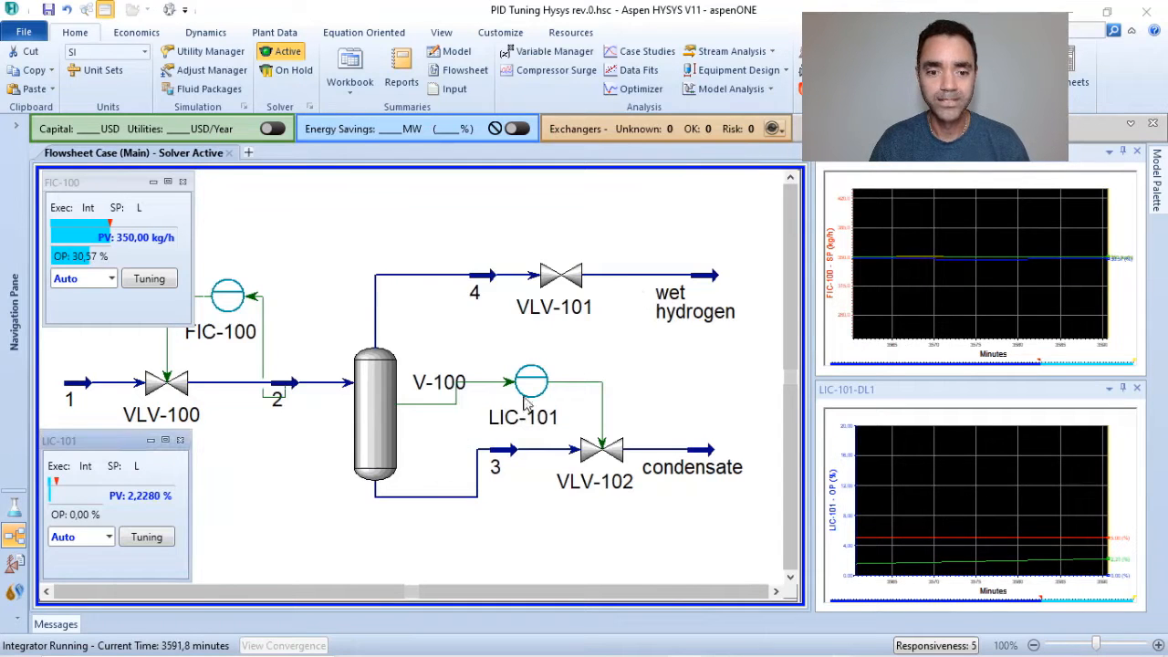
pyautogui.click(289, 248)
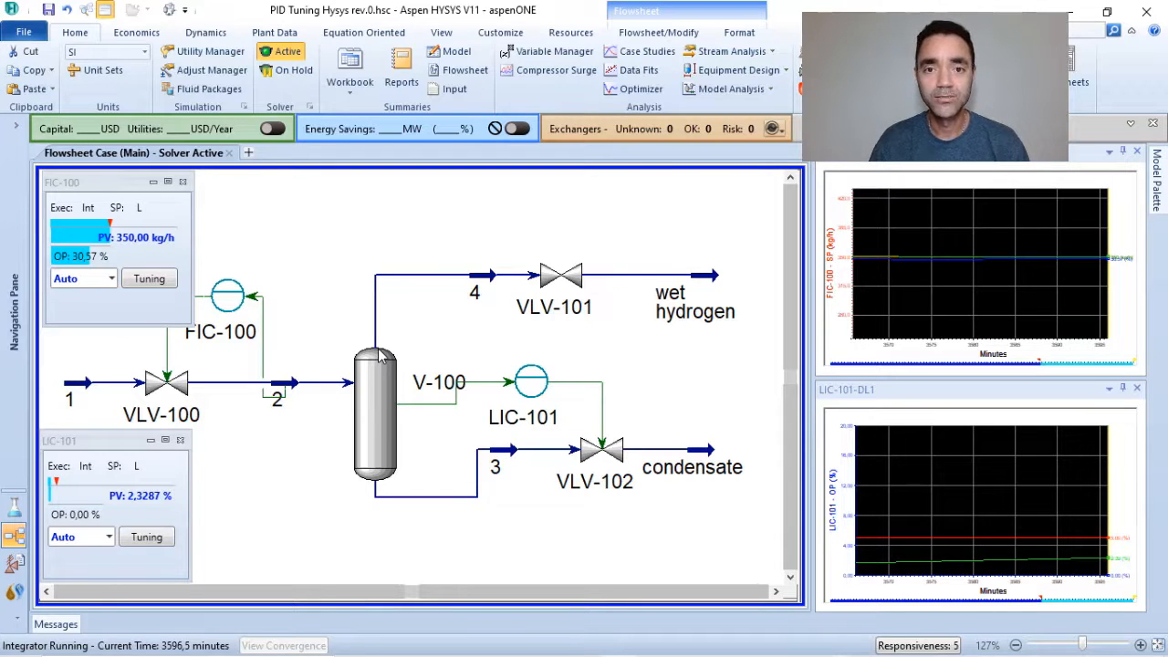
pyautogui.moveTo(382, 358)
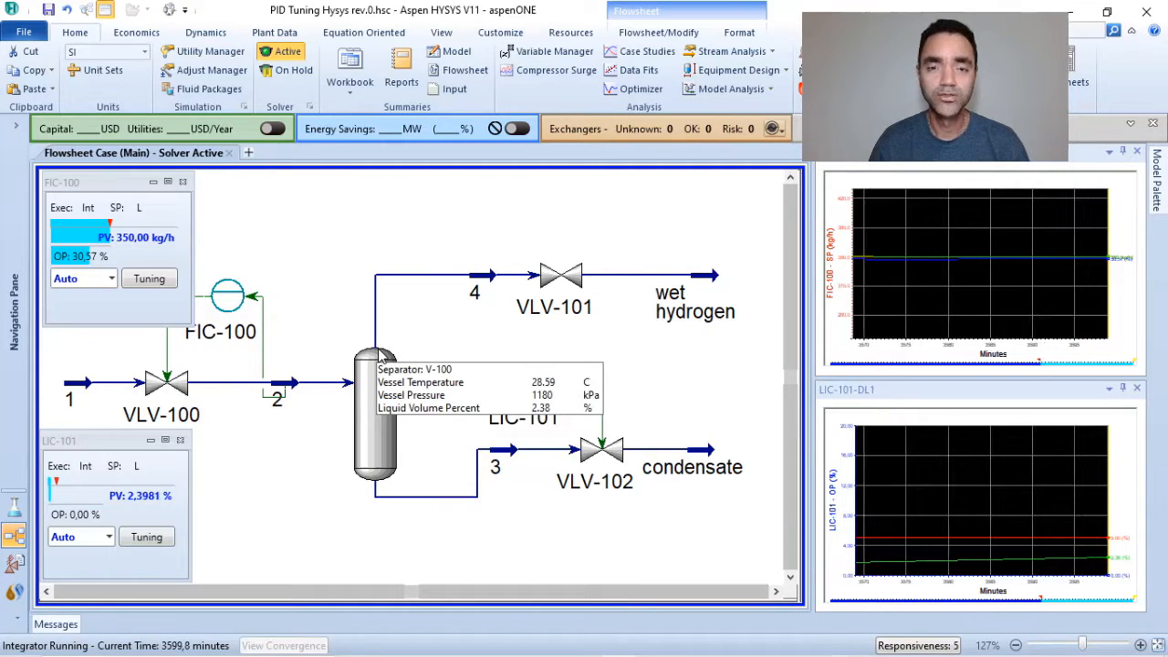